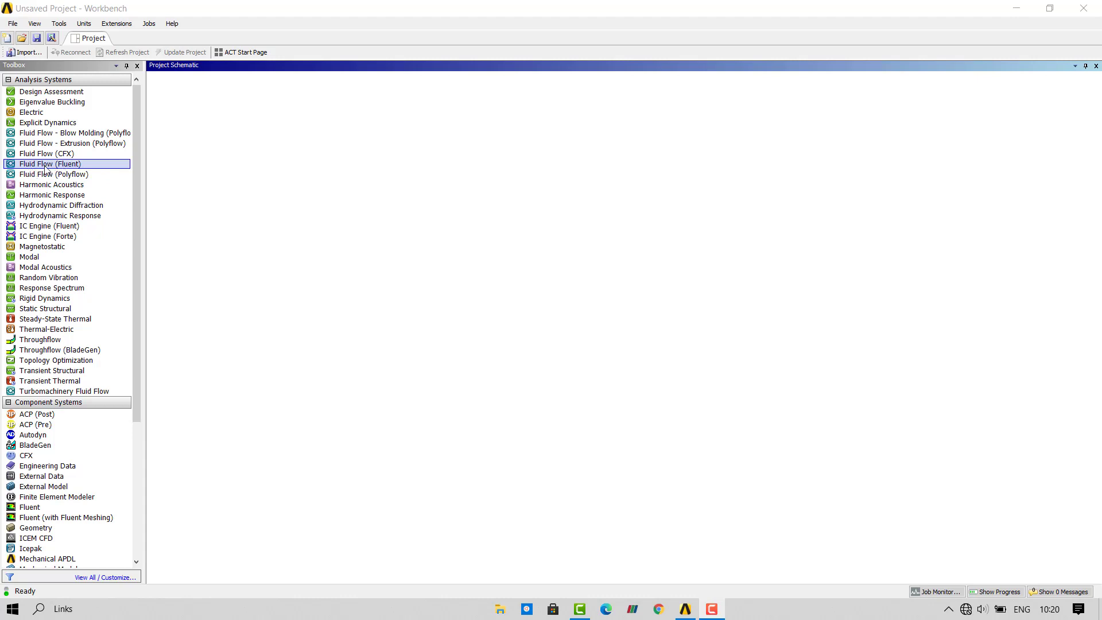
# Add a standalone Fluid Flow (Fluent) system to the Project Schematic and keep its default name.
pyautogui.moveTo(57, 167); pyautogui.dragTo(227, 144)
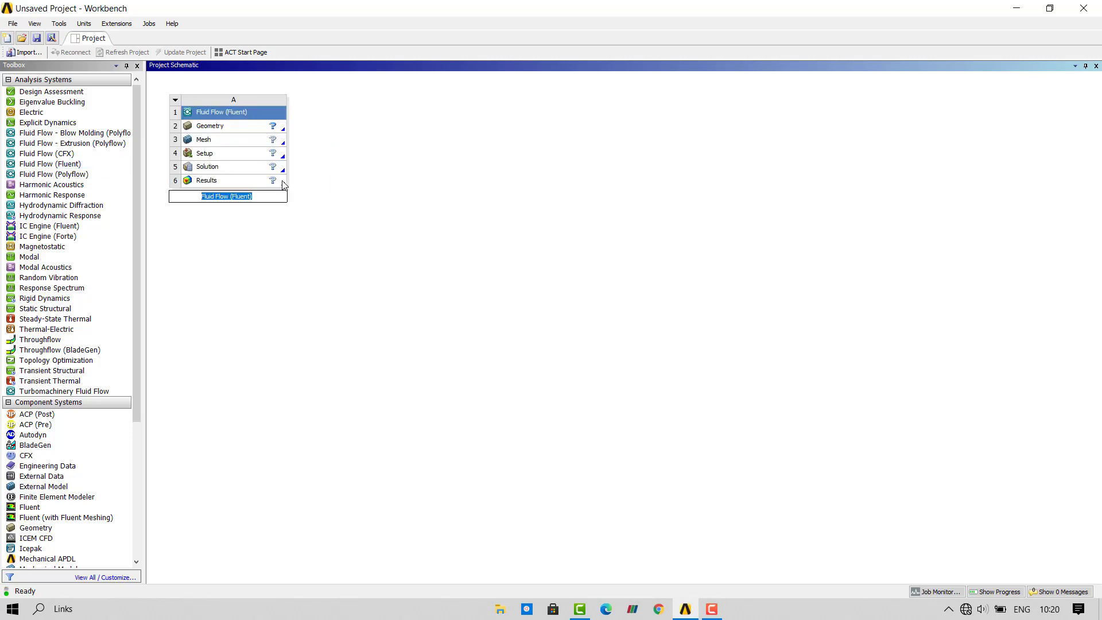
pyautogui.click(350, 224)
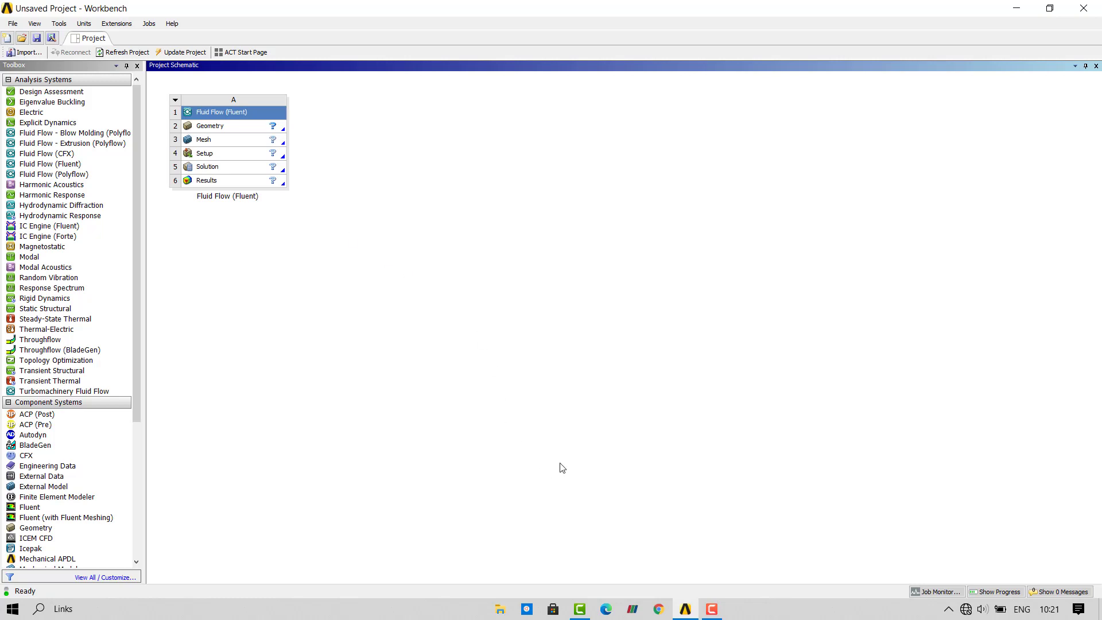
# Launch a new DesignModeler geometry from the Geometry cell and create Sketch1 on the XYPlane.
pyautogui.click(245, 127)
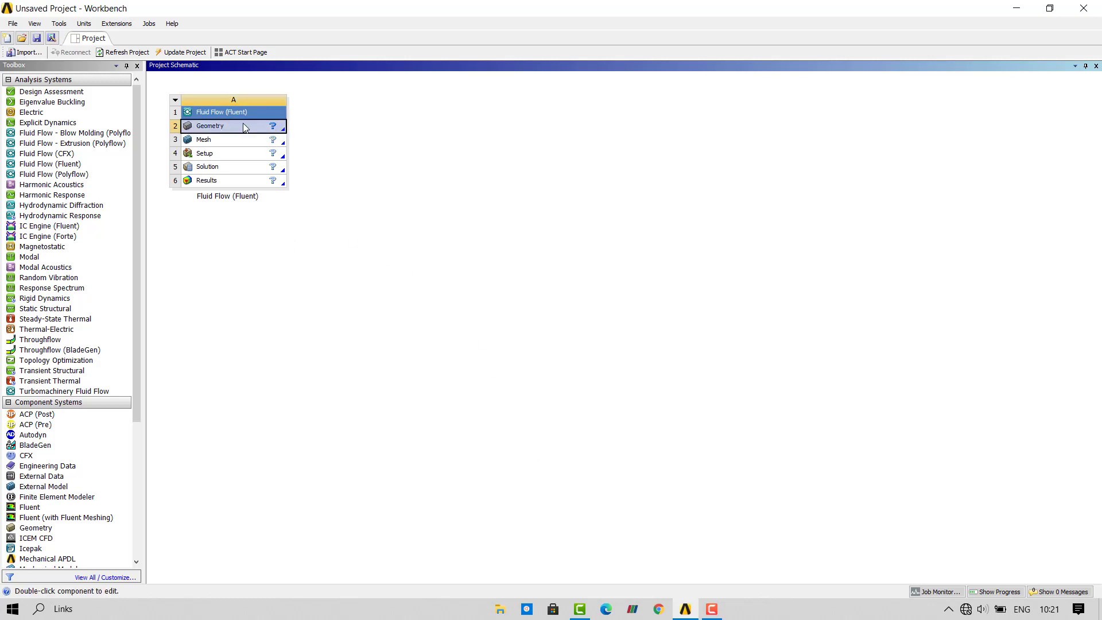
pyautogui.rightClick(245, 126)
pyautogui.click(336, 147)
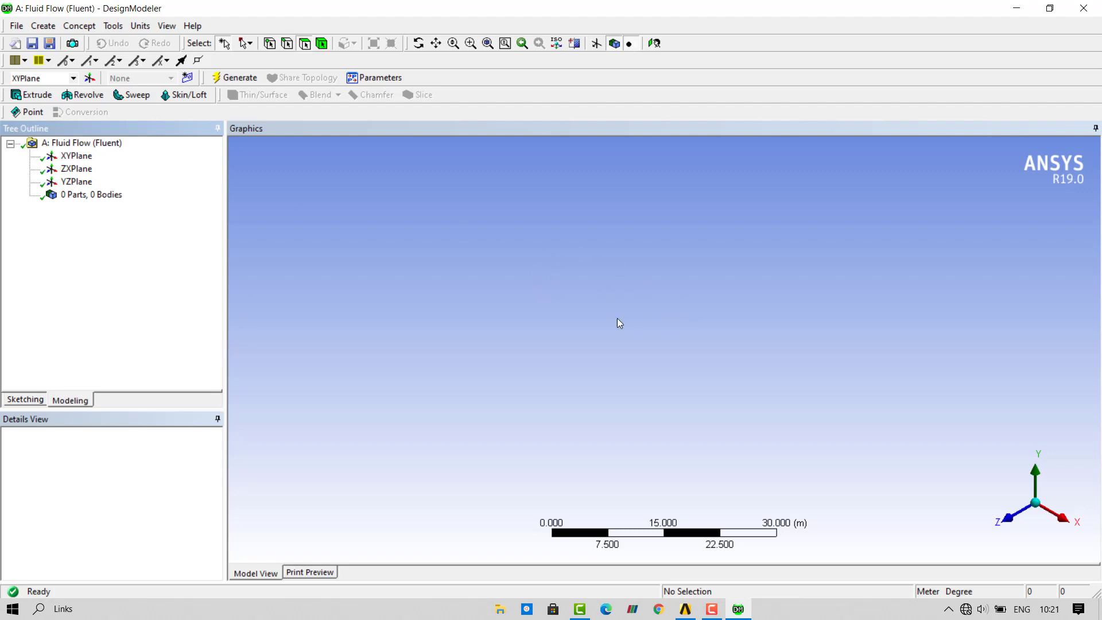
pyautogui.click(80, 156)
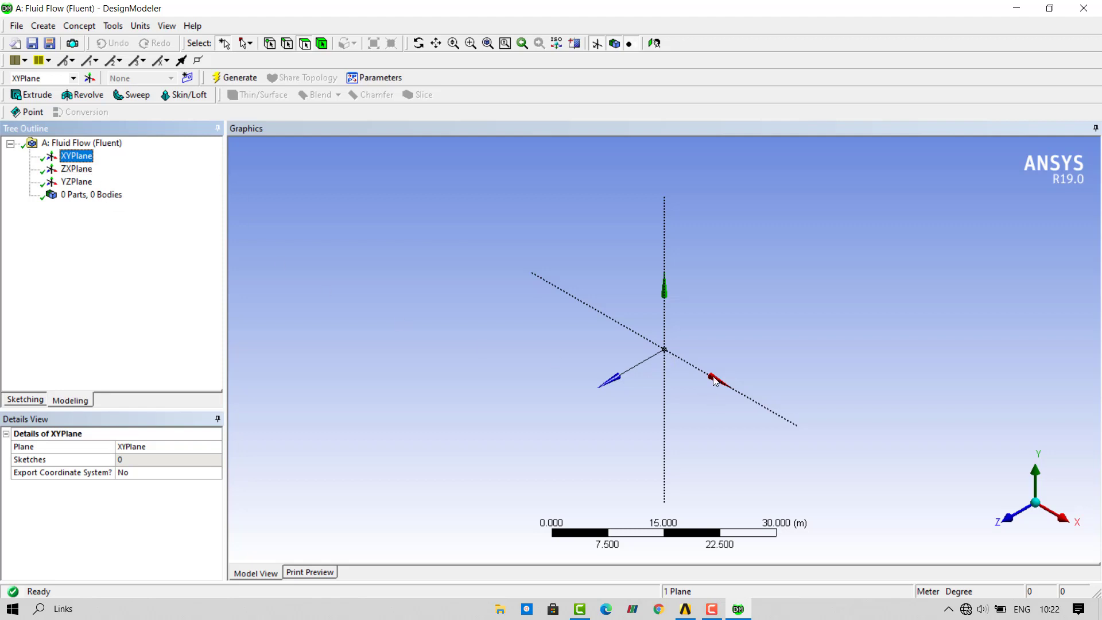
pyautogui.click(188, 80)
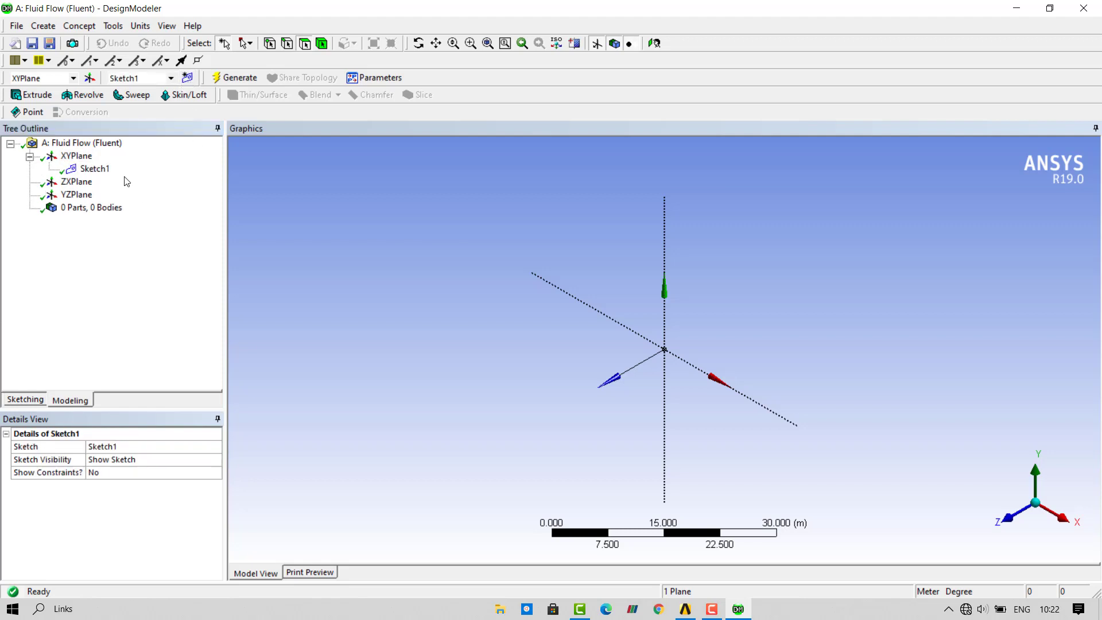
pyautogui.click(101, 172)
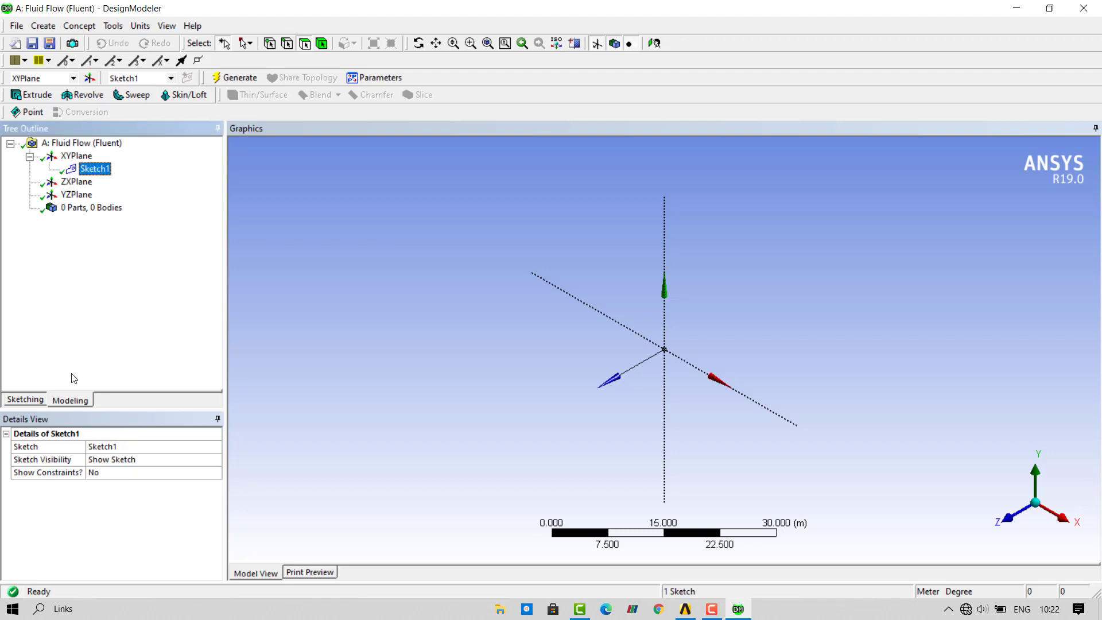
# Draw a circle centred at the origin in Sketch1.
pyautogui.click(26, 401)
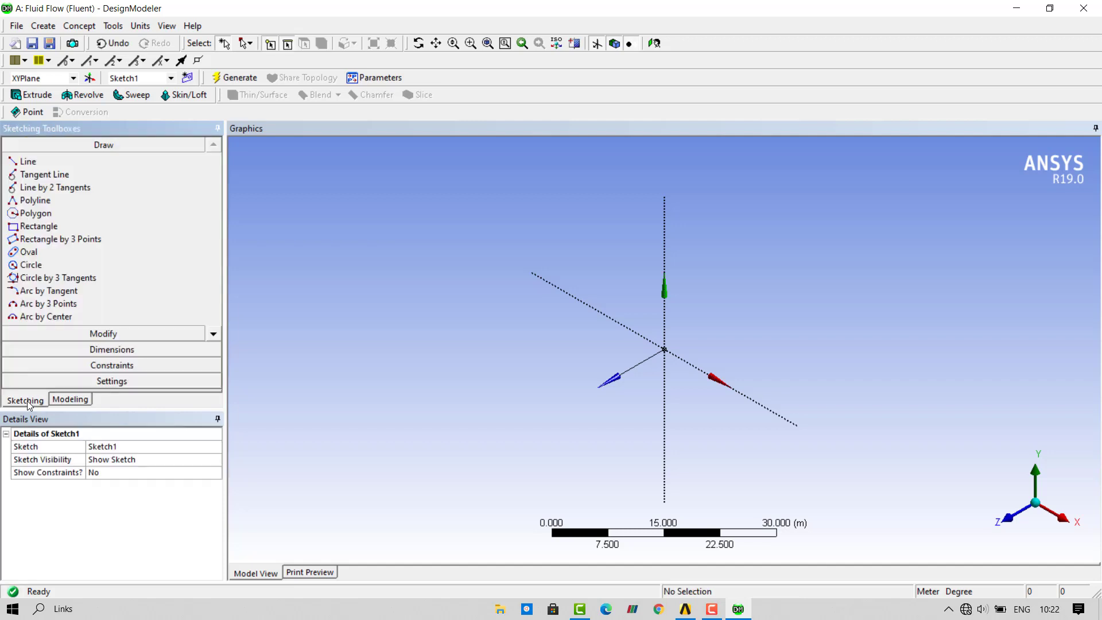
pyautogui.click(57, 266)
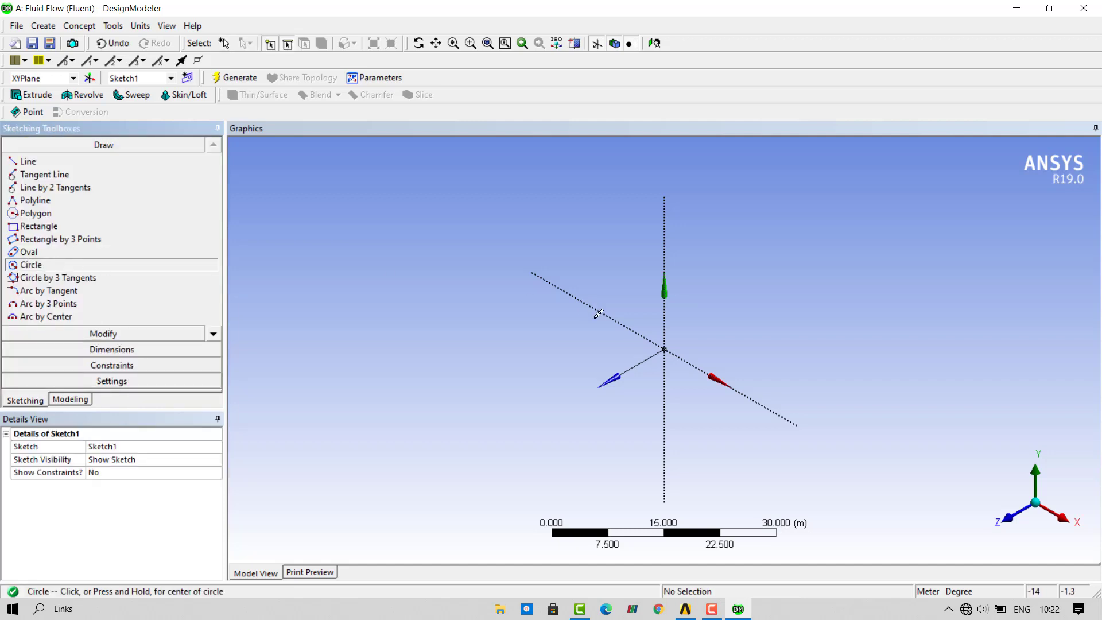
pyautogui.click(664, 350)
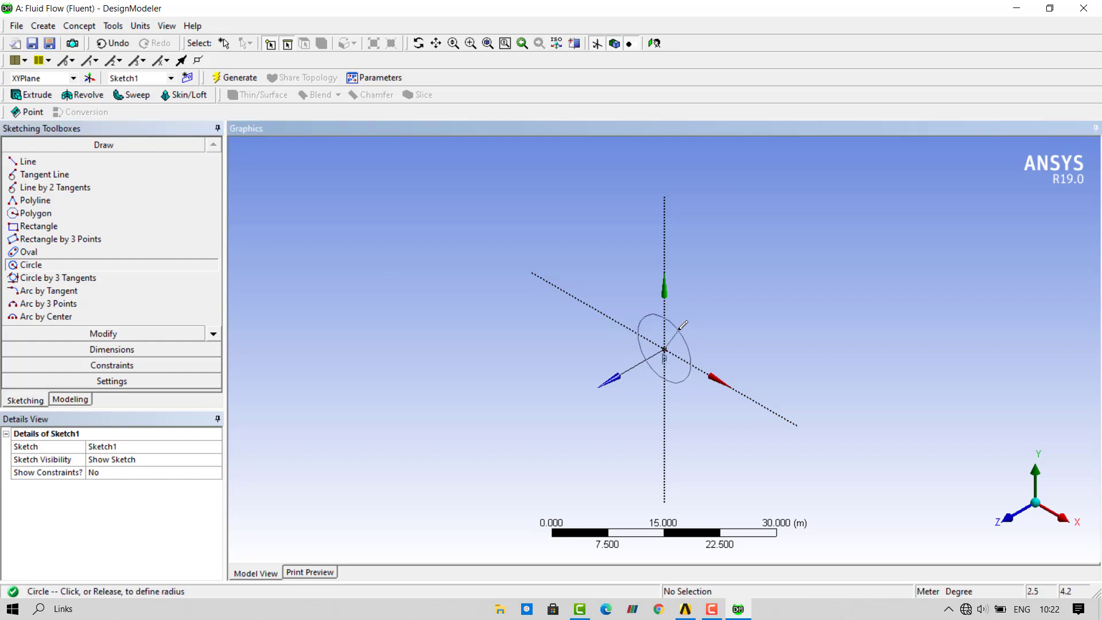
pyautogui.click(687, 322)
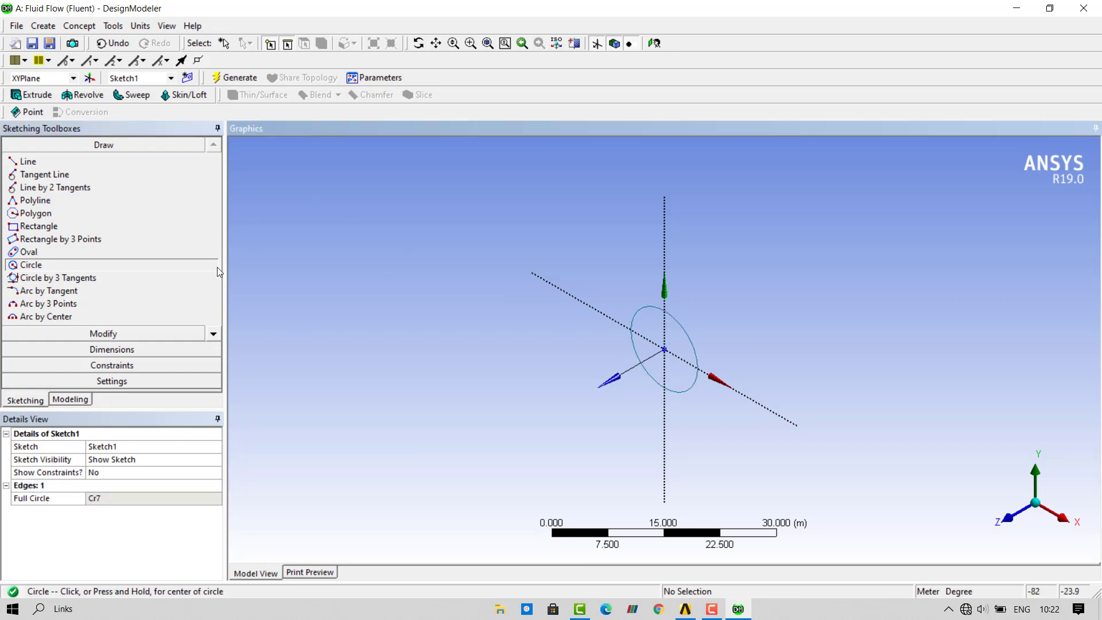
# Dimension the circle's diameter D1 and set it to 0.1 m.
pyautogui.click(121, 349)
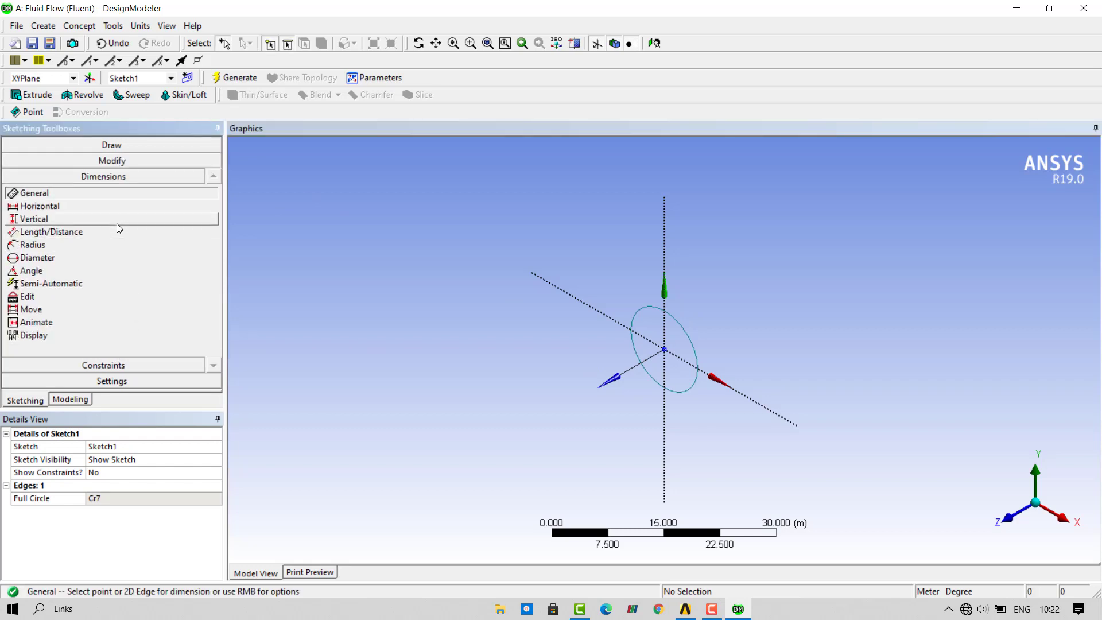
pyautogui.click(693, 332)
pyautogui.click(706, 315)
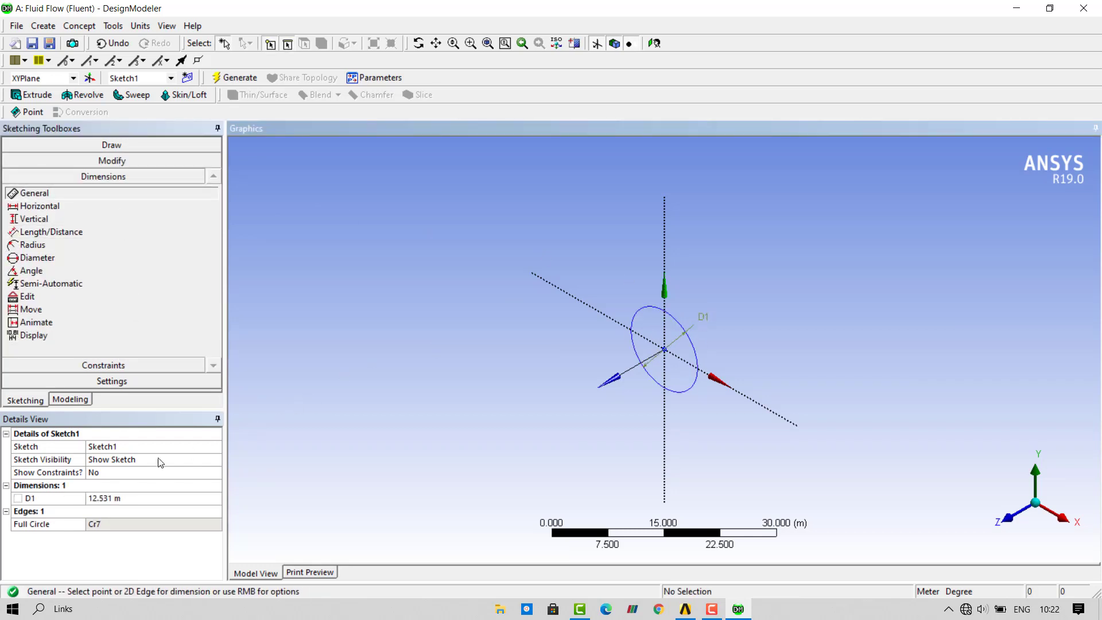
pyautogui.click(143, 498)
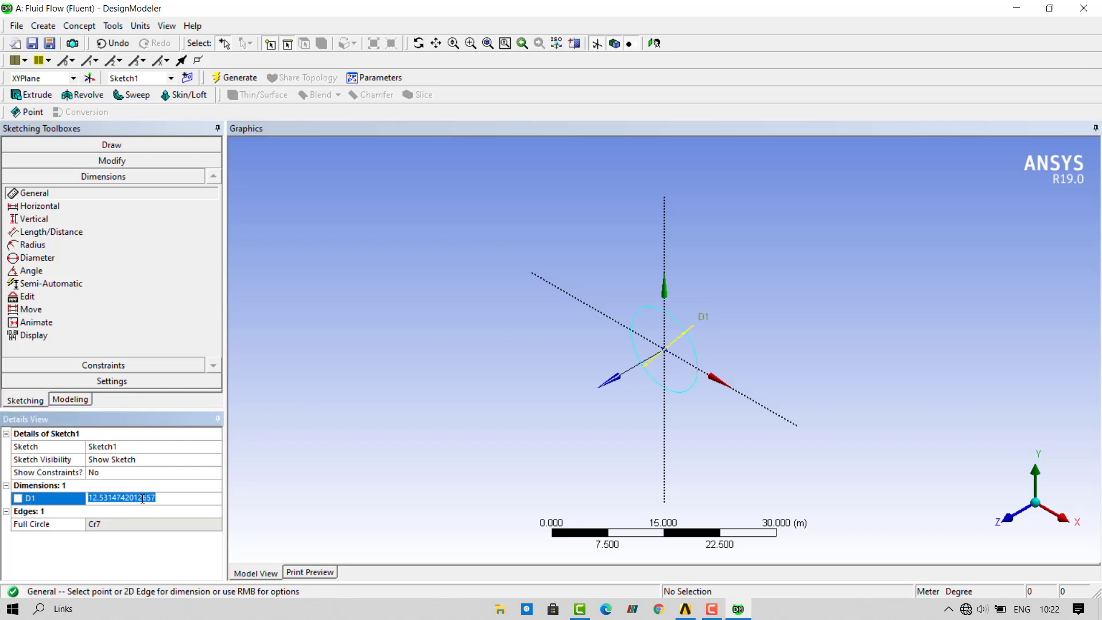
pyautogui.write('0.1')
pyautogui.press('Return')
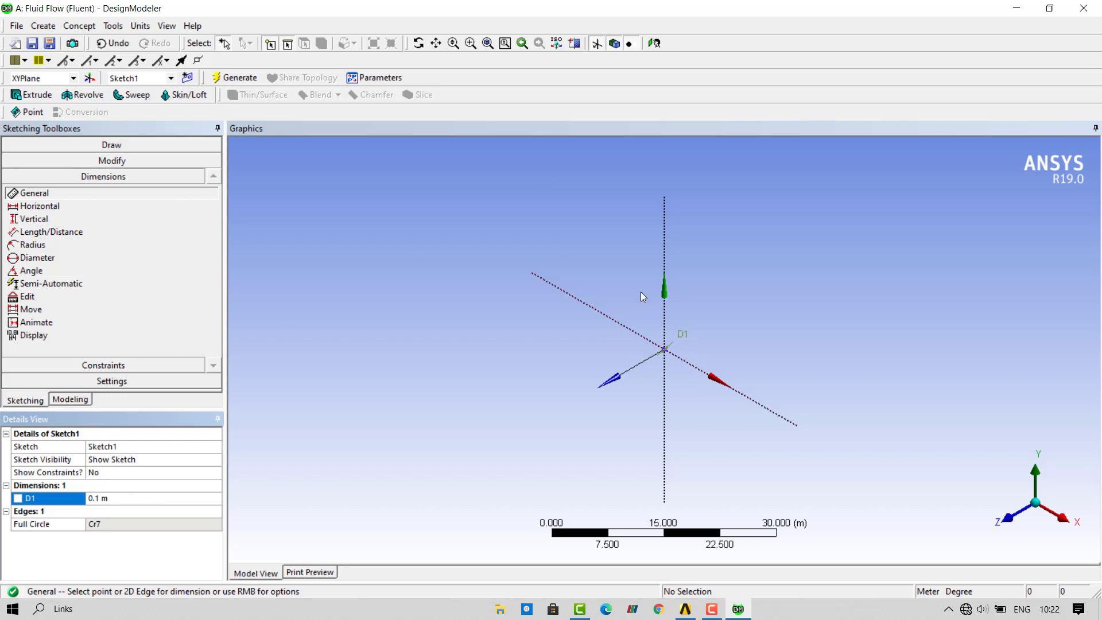
# Zoom in and move the D1 dimension label closer to the circle.
pyautogui.click(488, 45)
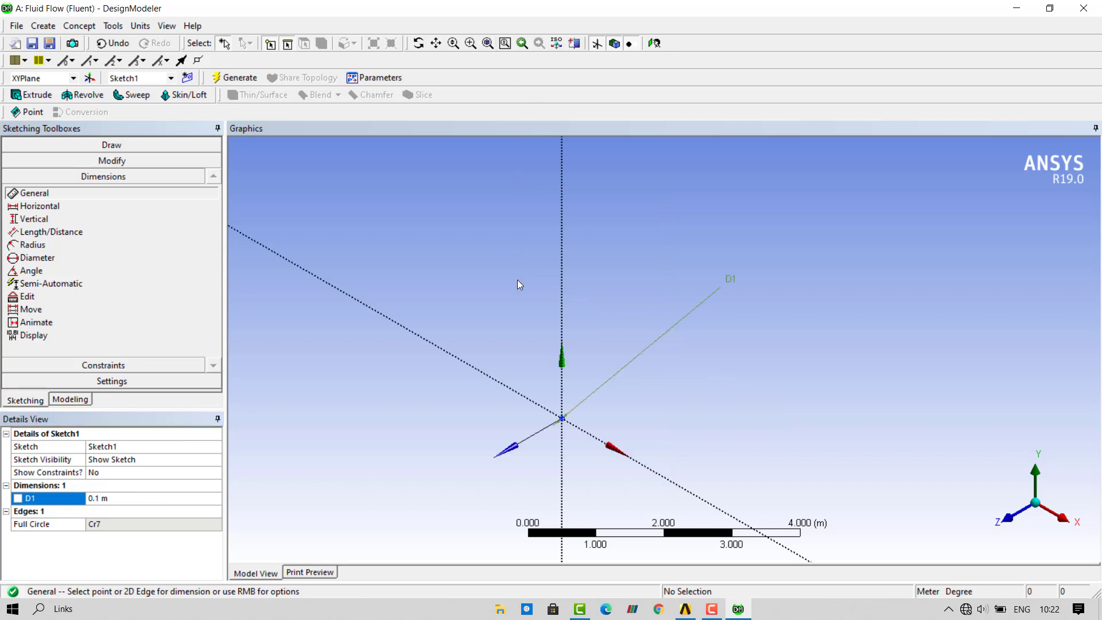
pyautogui.scroll(2, 572, 458)
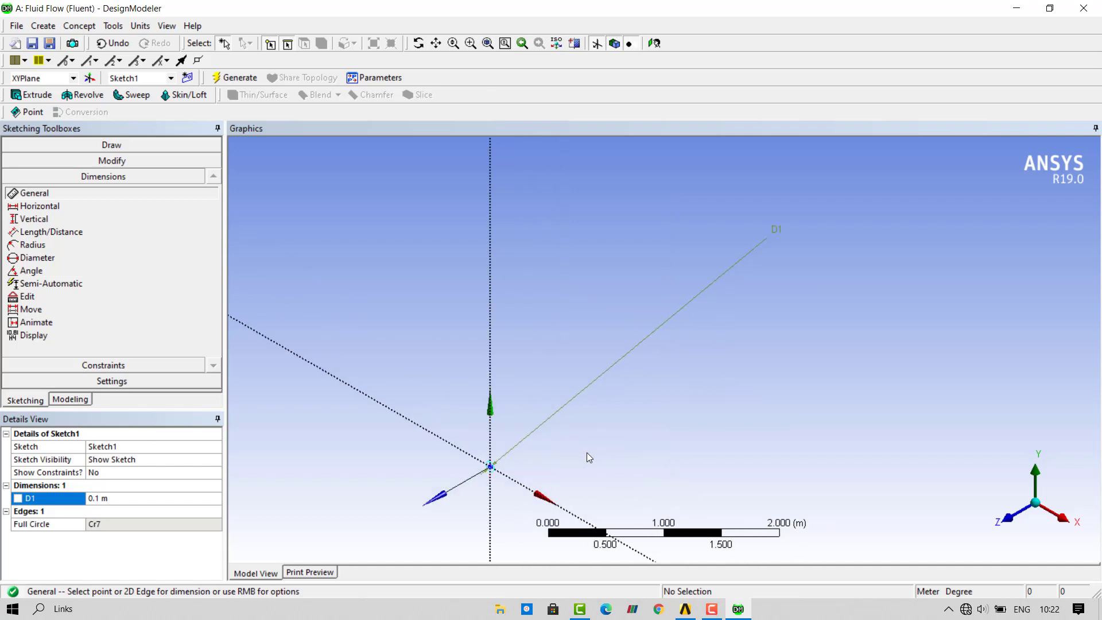
pyautogui.scroll(1, 619, 408)
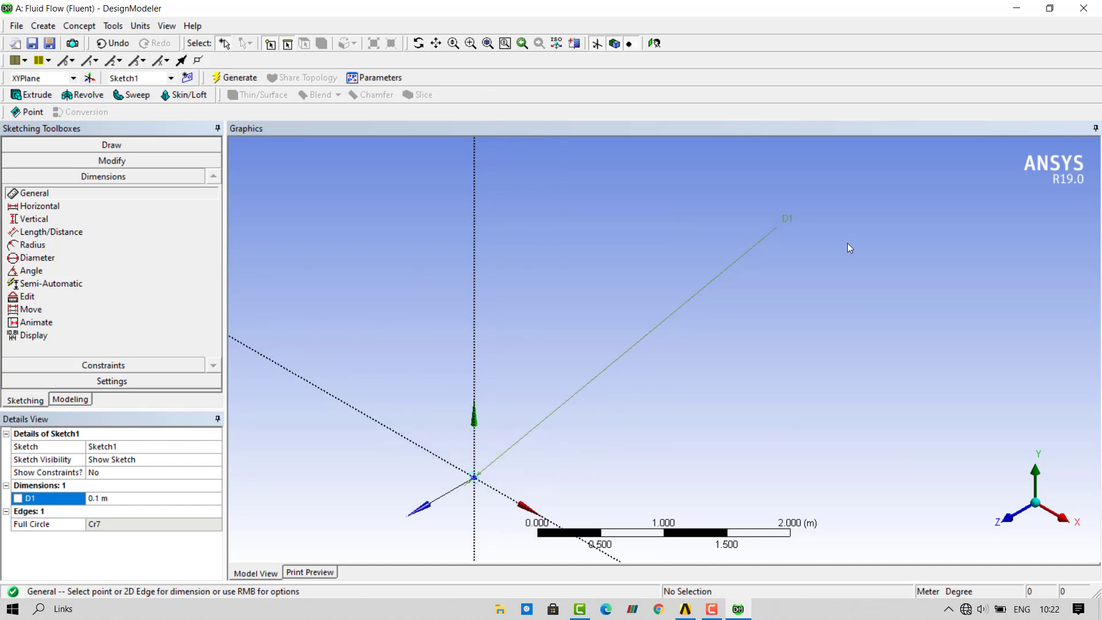
pyautogui.click(31, 310)
pyautogui.click(784, 219)
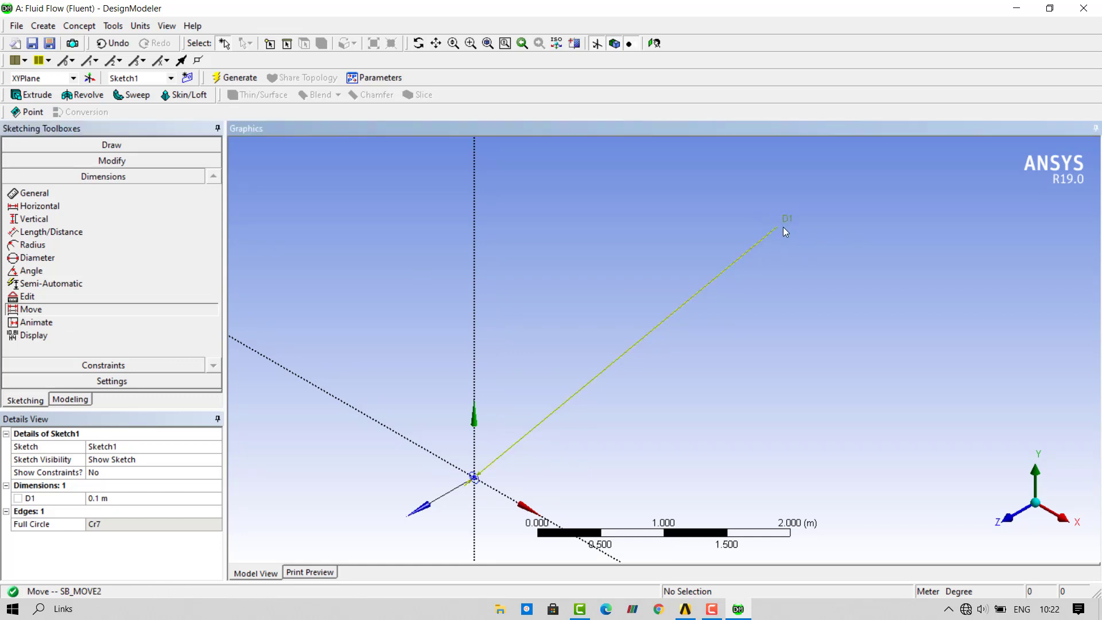
pyautogui.click(745, 261)
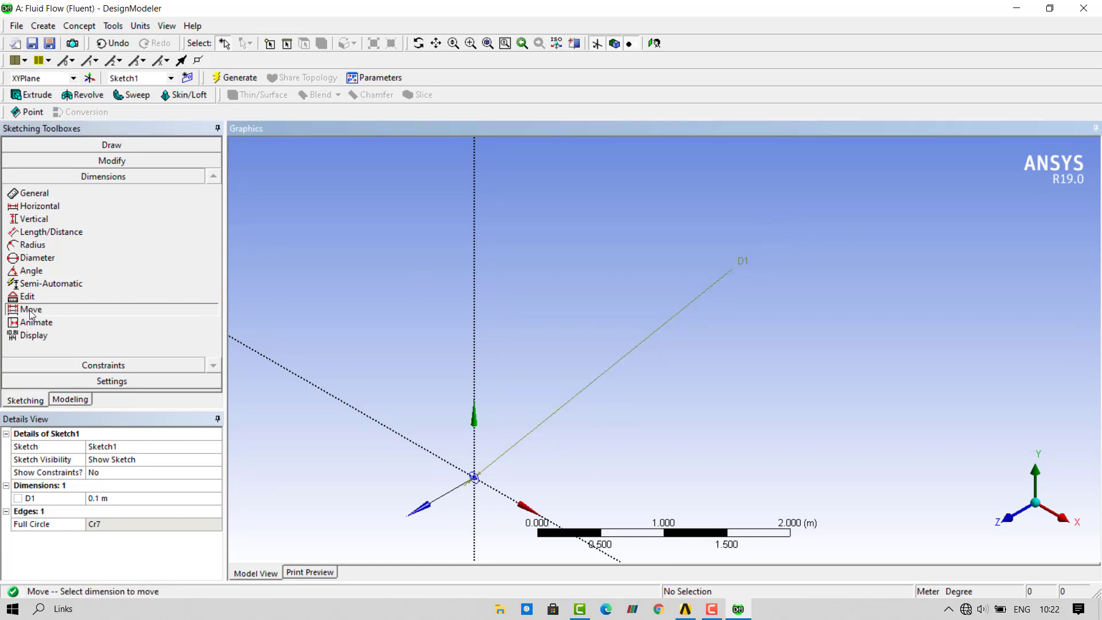
pyautogui.click(741, 265)
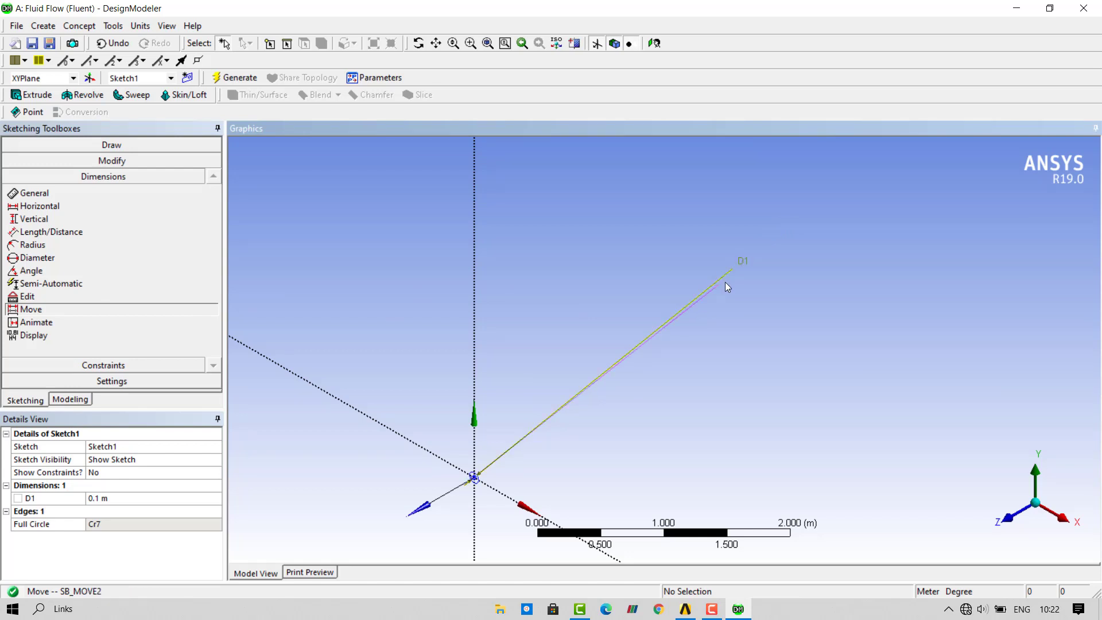
pyautogui.click(496, 461)
pyautogui.click(488, 43)
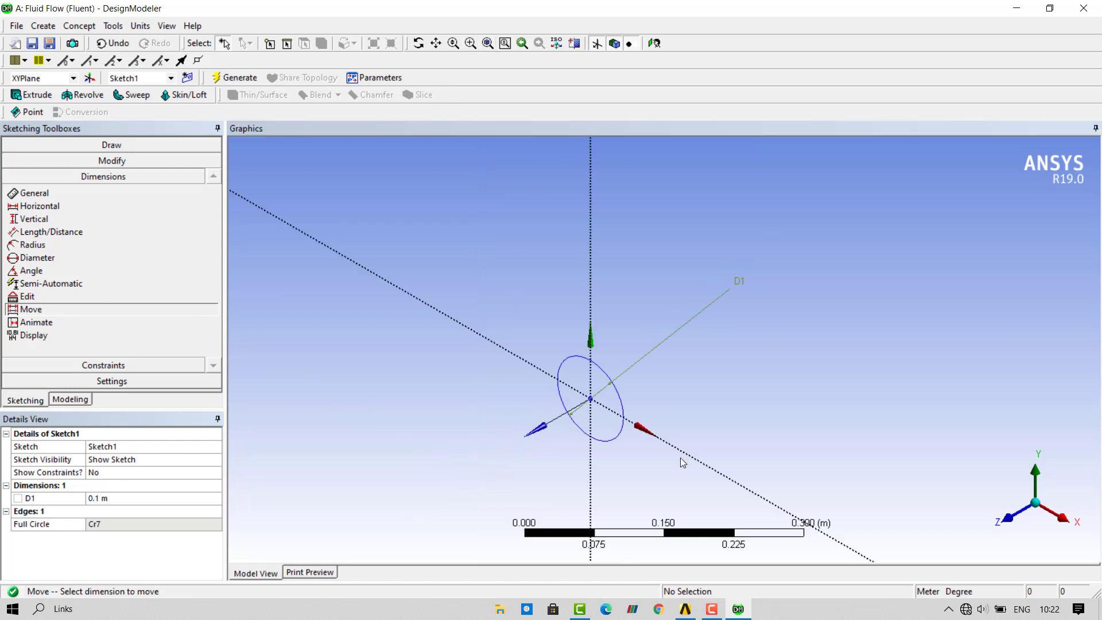
pyautogui.click(736, 283)
pyautogui.click(654, 351)
pyautogui.click(488, 43)
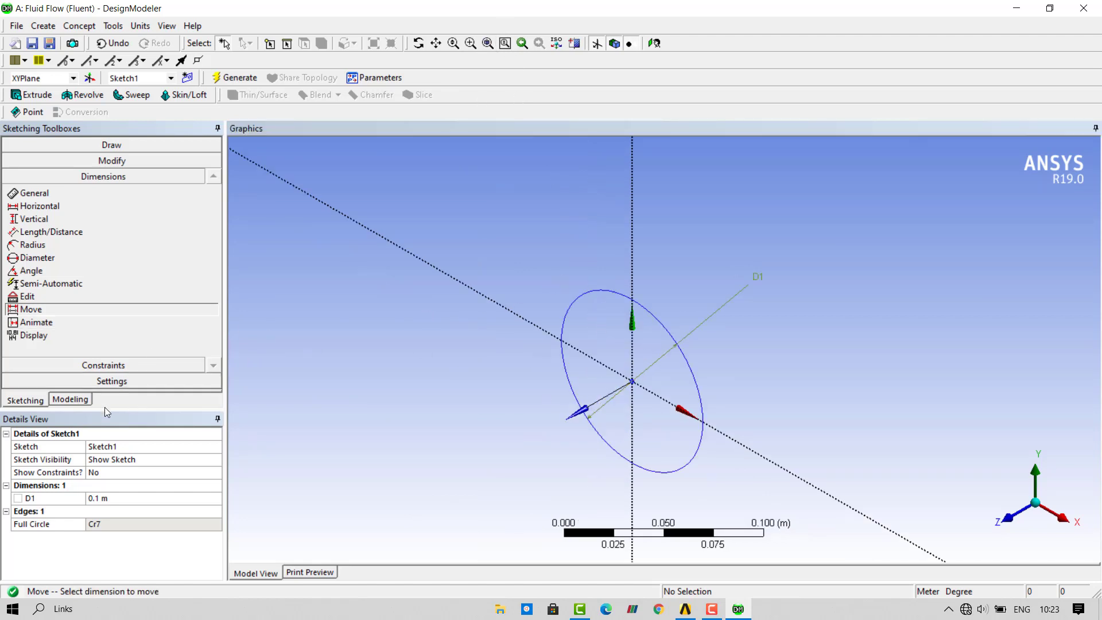
# Extrude Sketch1 to a 2 m depth and generate the solid pipe cylinder.
pyautogui.click(70, 399)
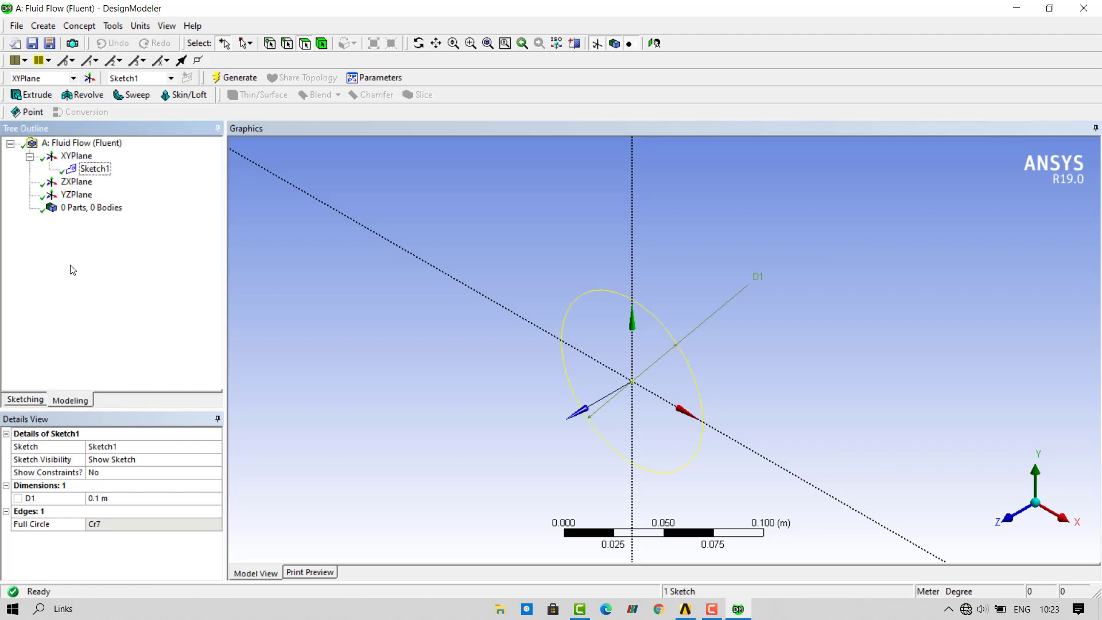
pyautogui.click(104, 168)
pyautogui.click(39, 99)
pyautogui.click(172, 459)
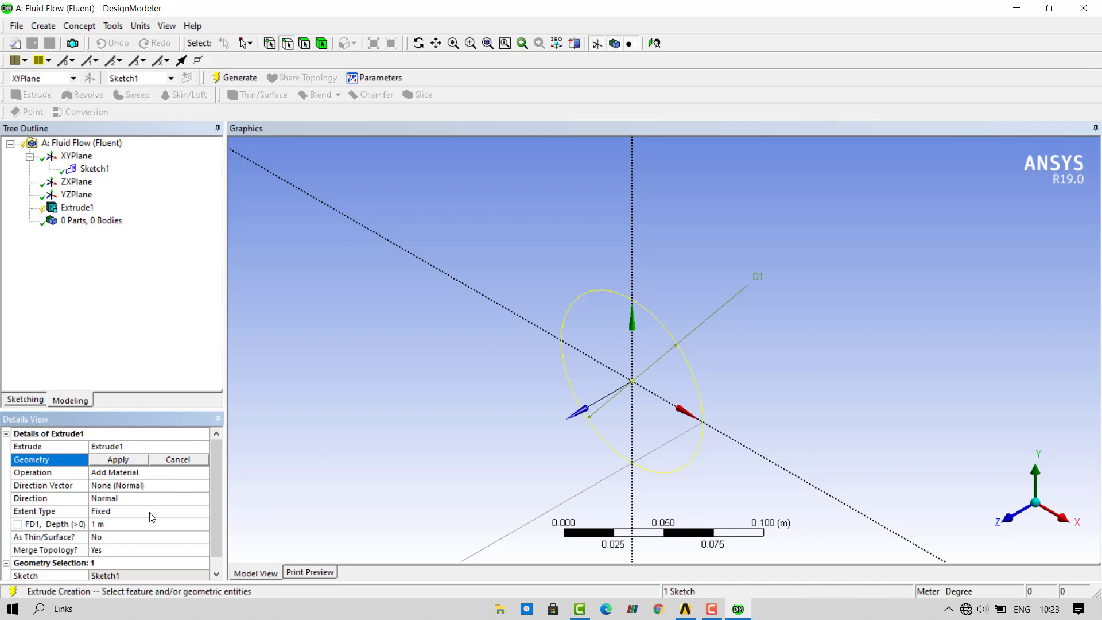
pyautogui.click(135, 529)
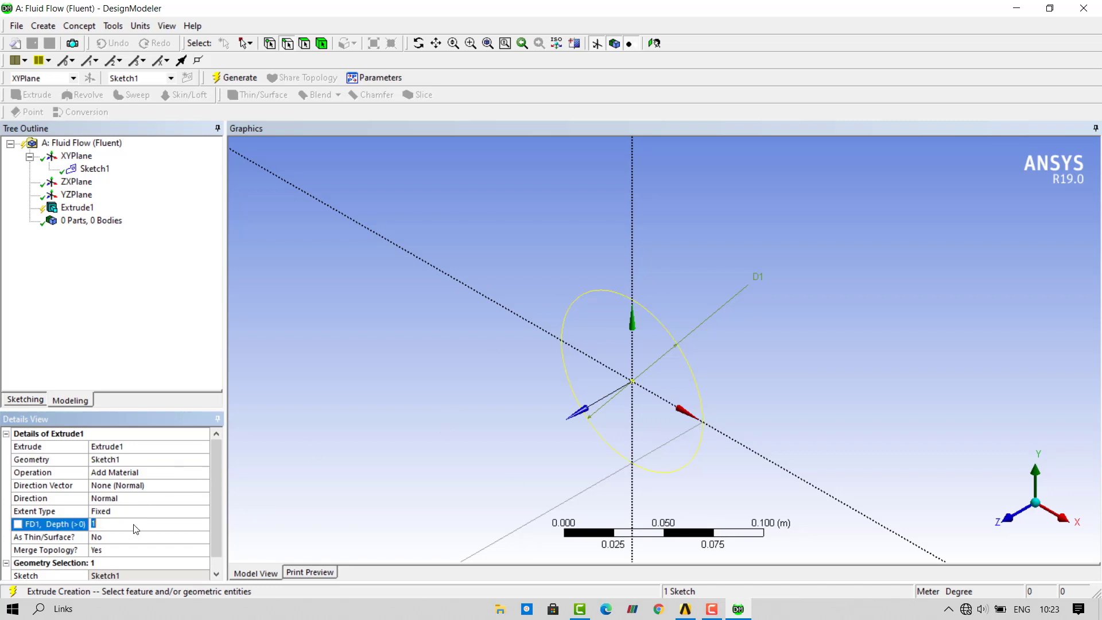
pyautogui.press('Return')
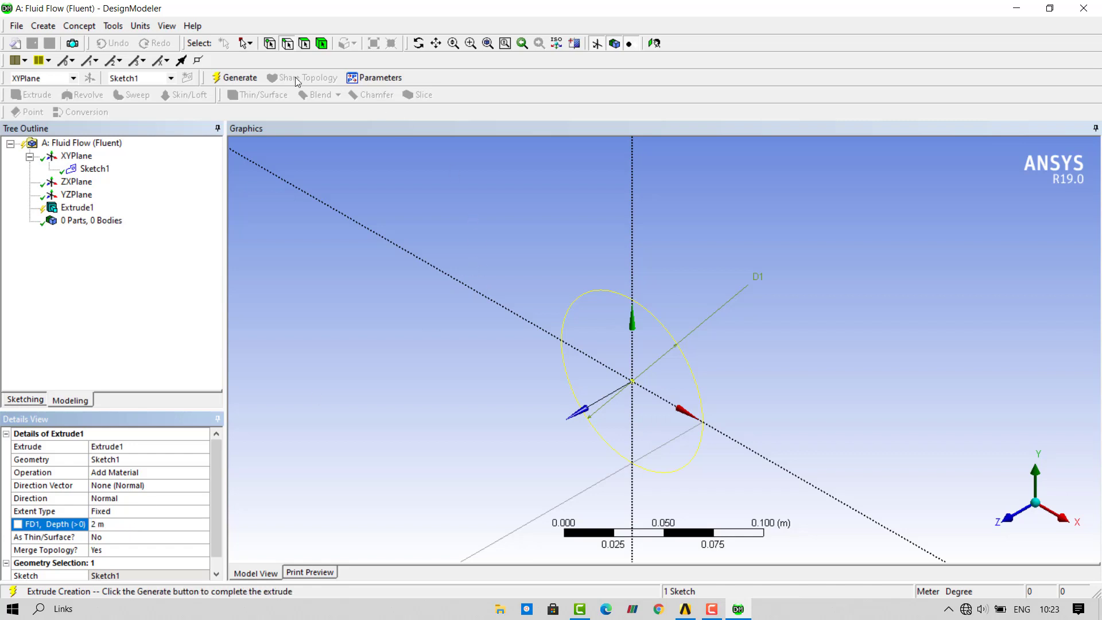
pyautogui.click(240, 77)
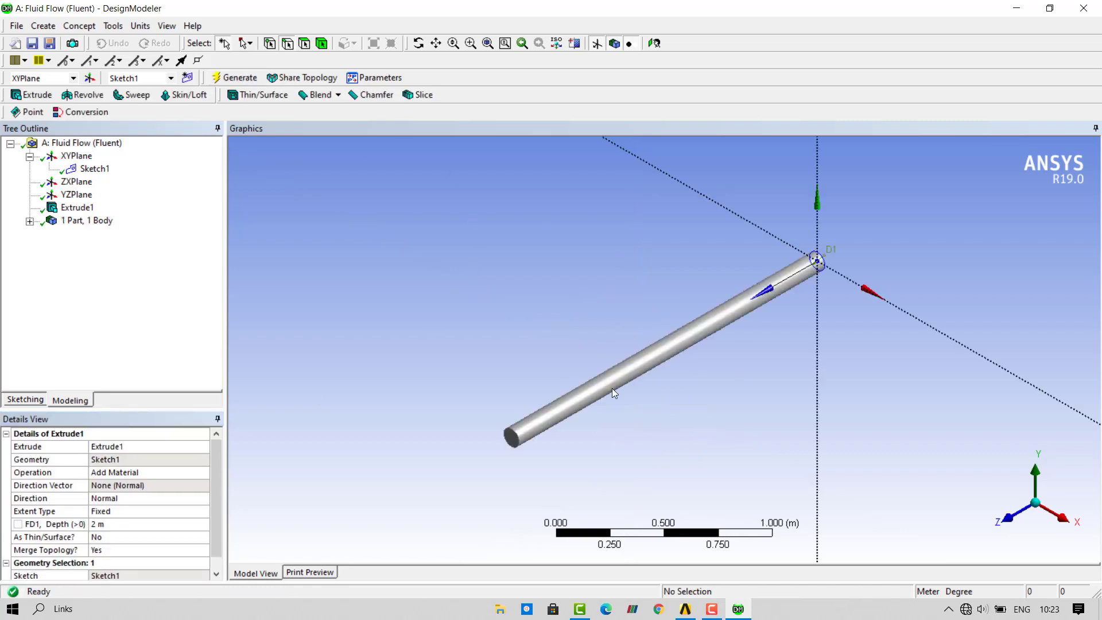
pyautogui.scroll(2, 664, 393)
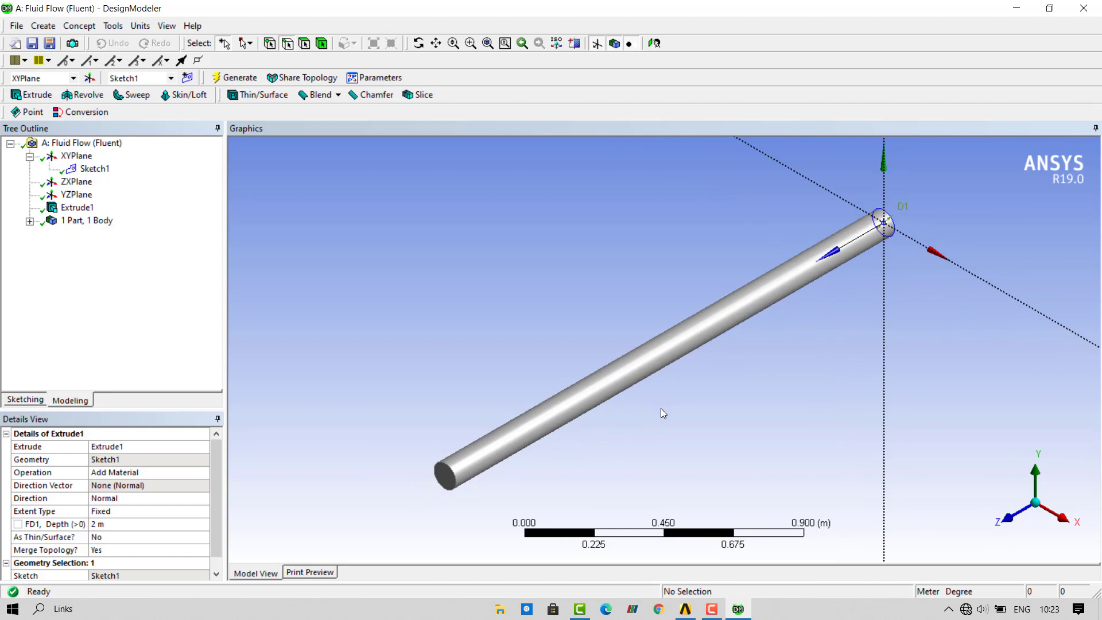
pyautogui.moveTo(661, 409)
pyautogui.mouseDown(button='middle')
pyautogui.moveTo(655, 386)
pyautogui.moveTo(639, 396)
pyautogui.moveTo(656, 399)
pyautogui.mouseUp(button='middle')
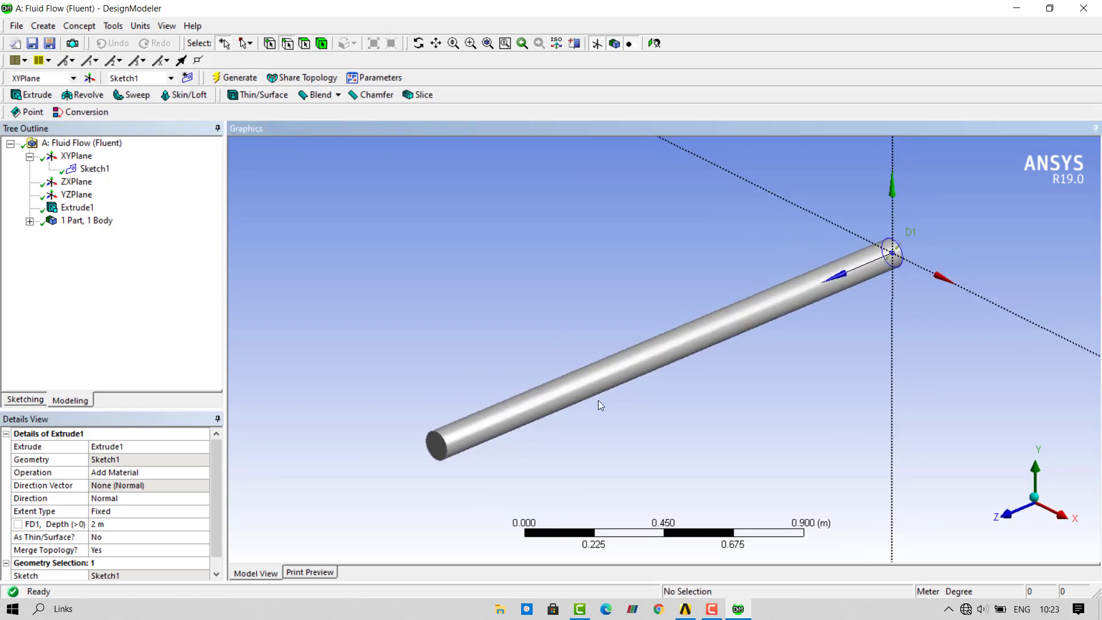
# Change the pipe body from Solid to Fluid in the Details View.
pyautogui.click(29, 221)
pyautogui.click(90, 234)
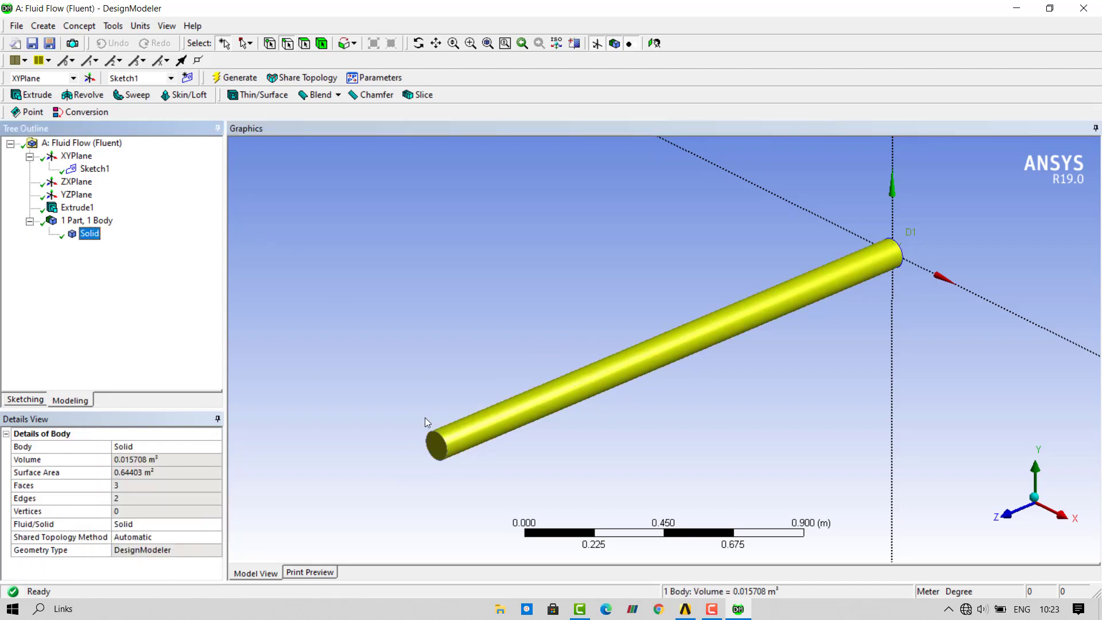
pyautogui.click(168, 524)
pyautogui.click(216, 524)
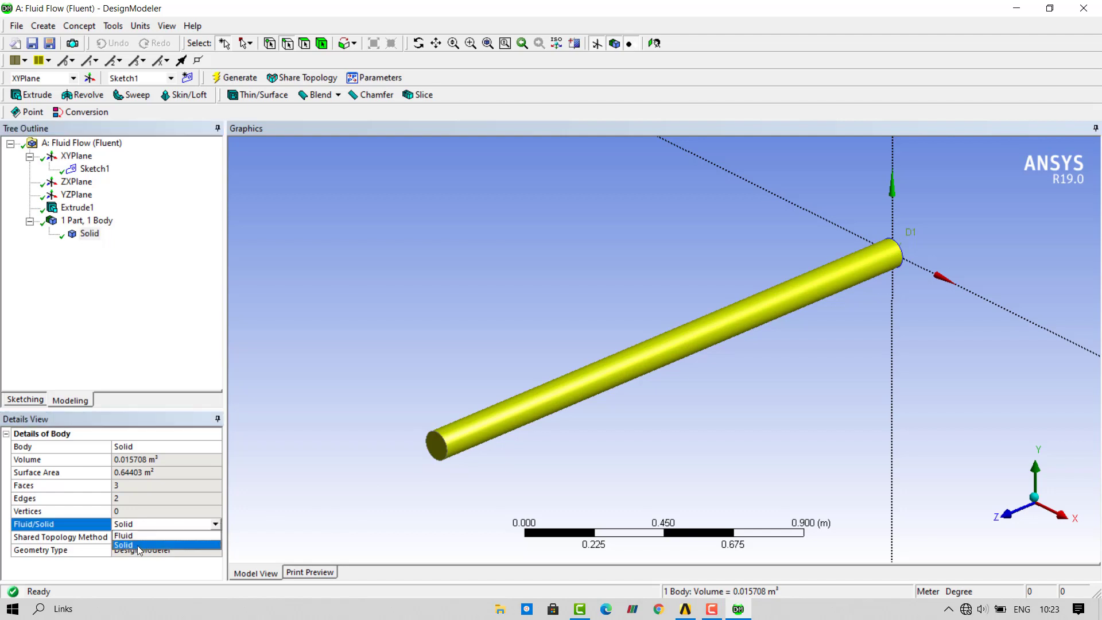
pyautogui.click(123, 544)
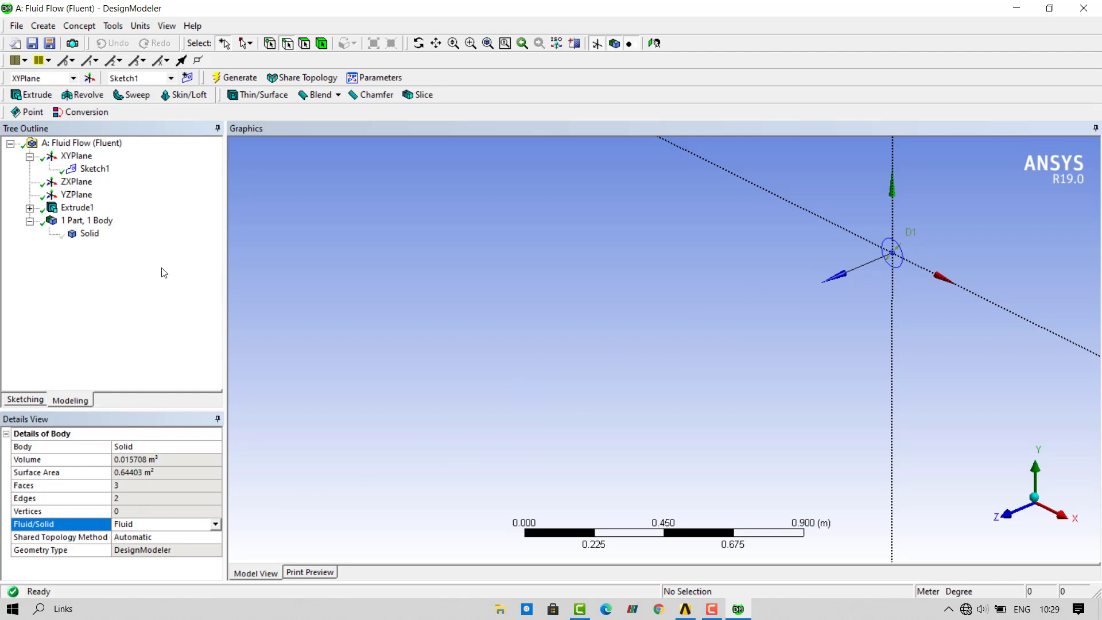
# Use Show Body on the pipe body to display it again in the view.
pyautogui.click(89, 234)
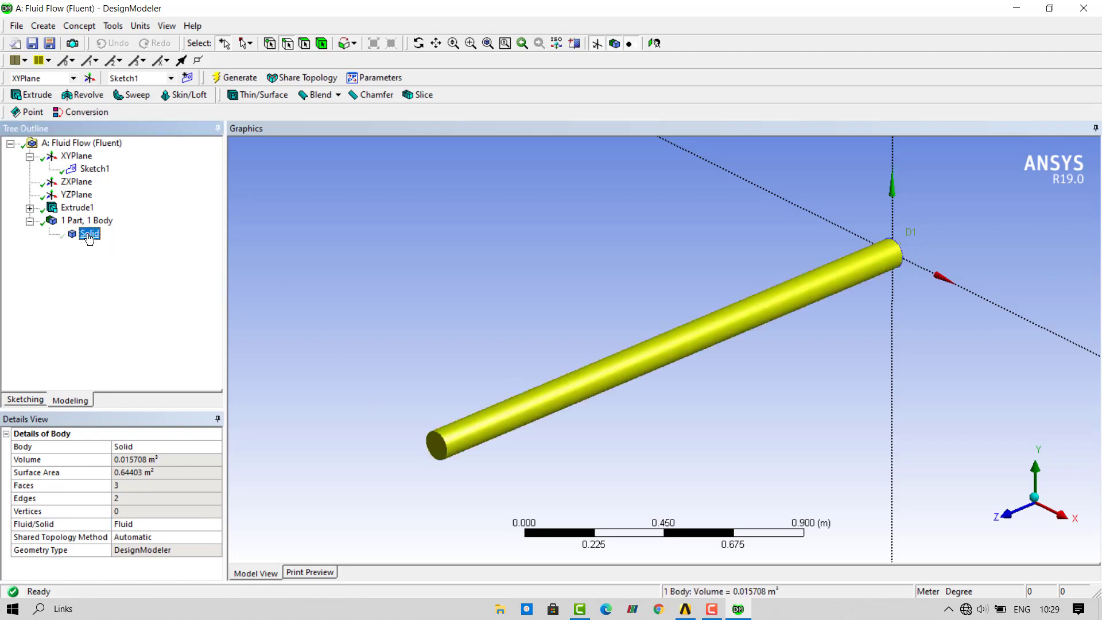
pyautogui.click(514, 376)
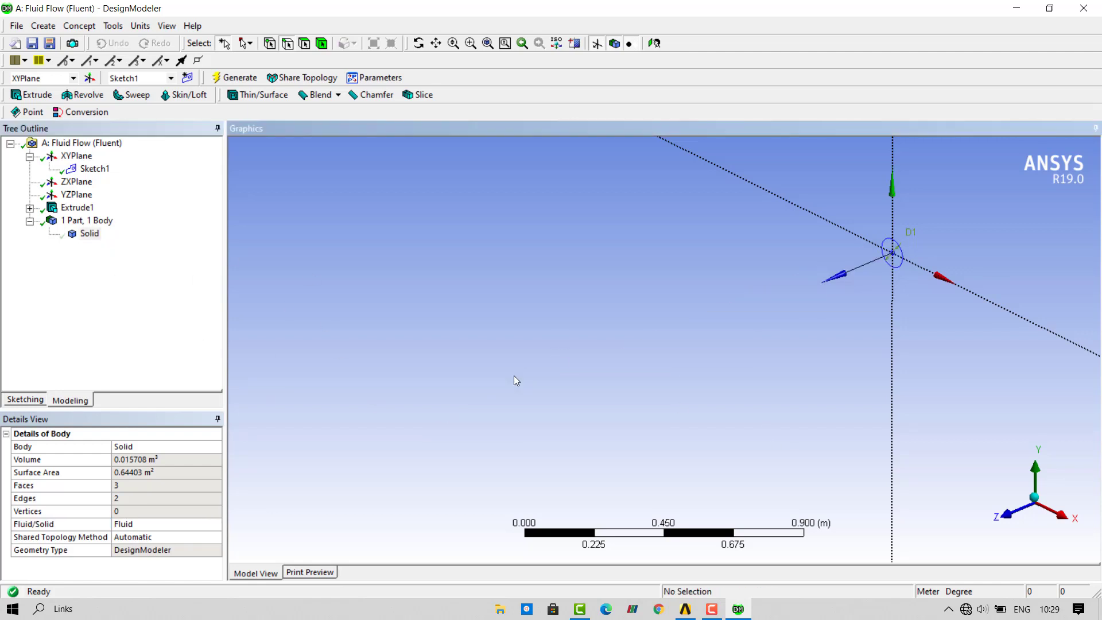
pyautogui.rightClick(89, 234)
pyautogui.click(130, 244)
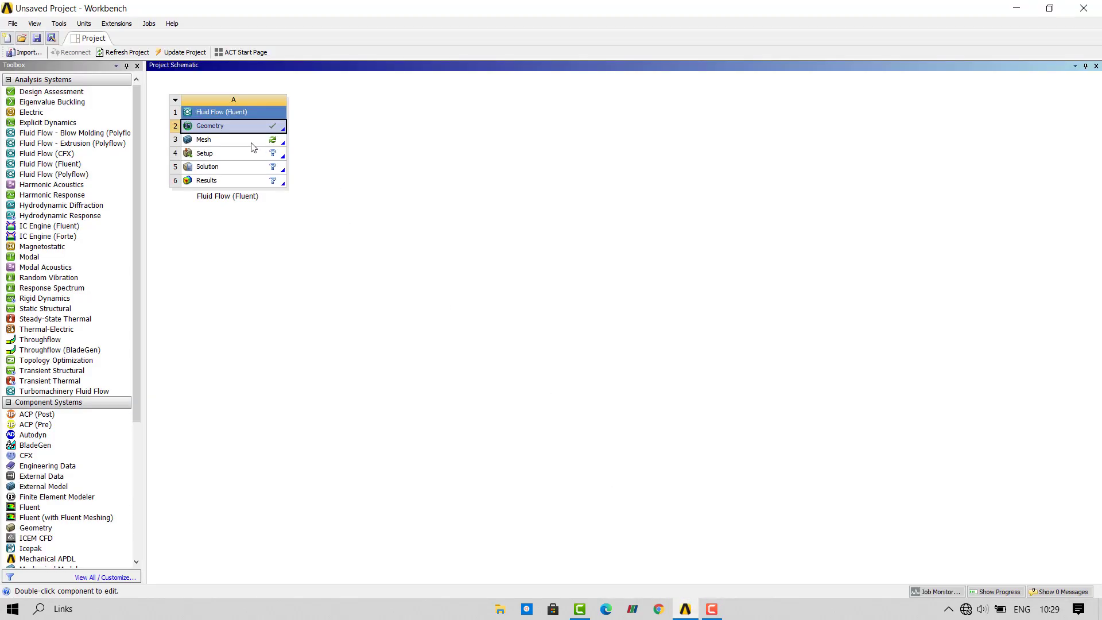
# Edit the Fluid Flow system's Mesh cell to open it in ANSYS Meshing.
pyautogui.click(251, 143)
pyautogui.rightClick(254, 147)
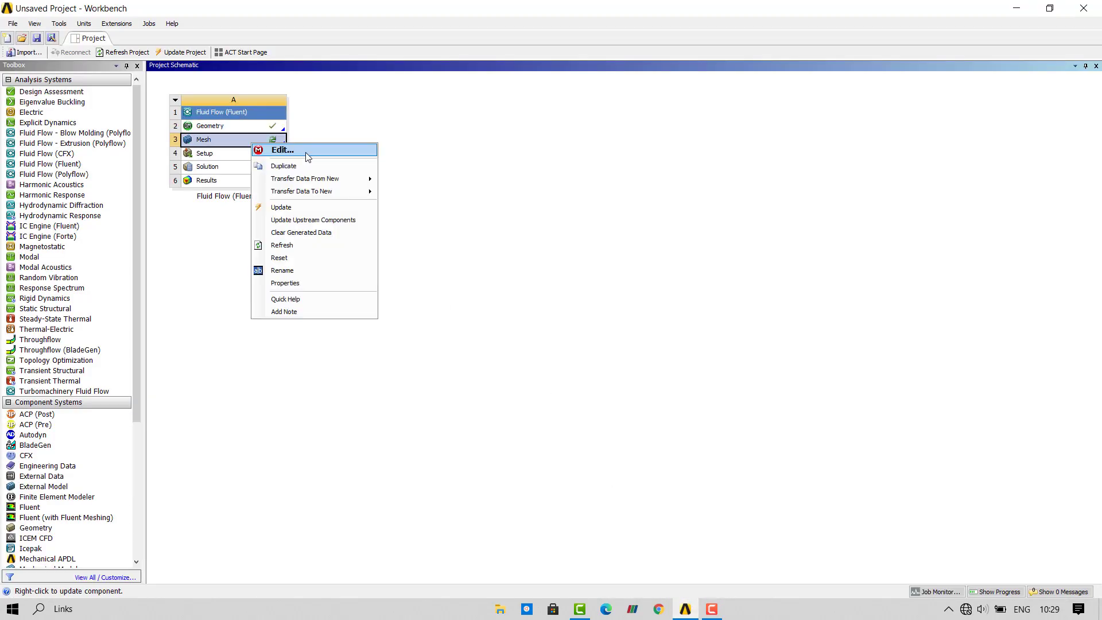
pyautogui.click(309, 151)
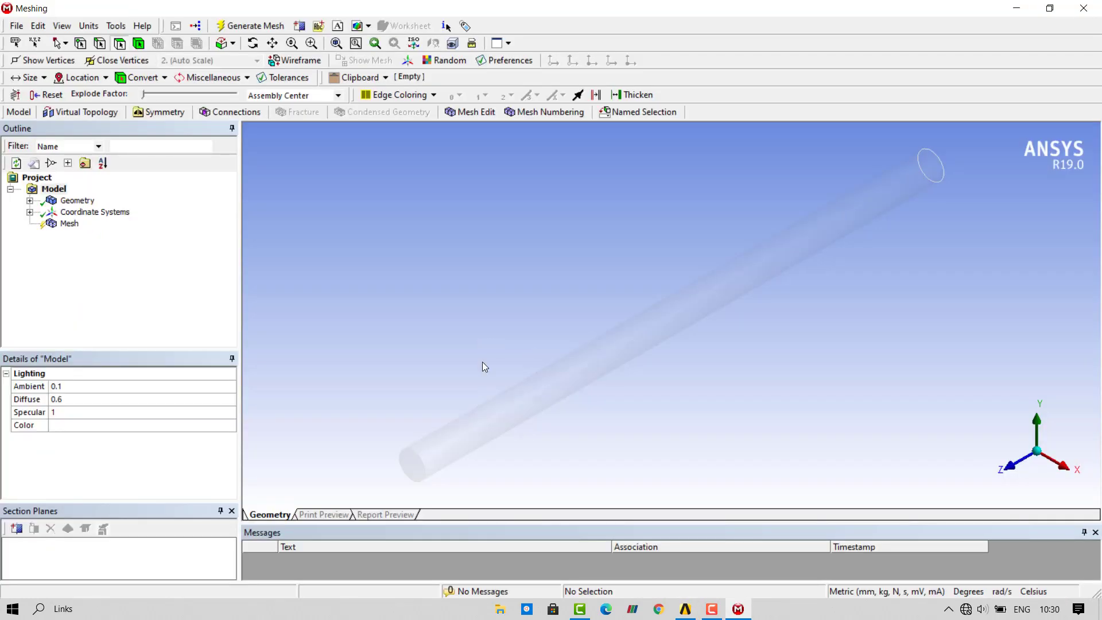
# Insert a Method mesh control under Mesh.
pyautogui.click(69, 223)
pyautogui.moveTo(593, 324); pyautogui.dragTo(525, 318, button='middle')
pyautogui.rightClick(73, 225)
pyautogui.moveTo(115, 232)
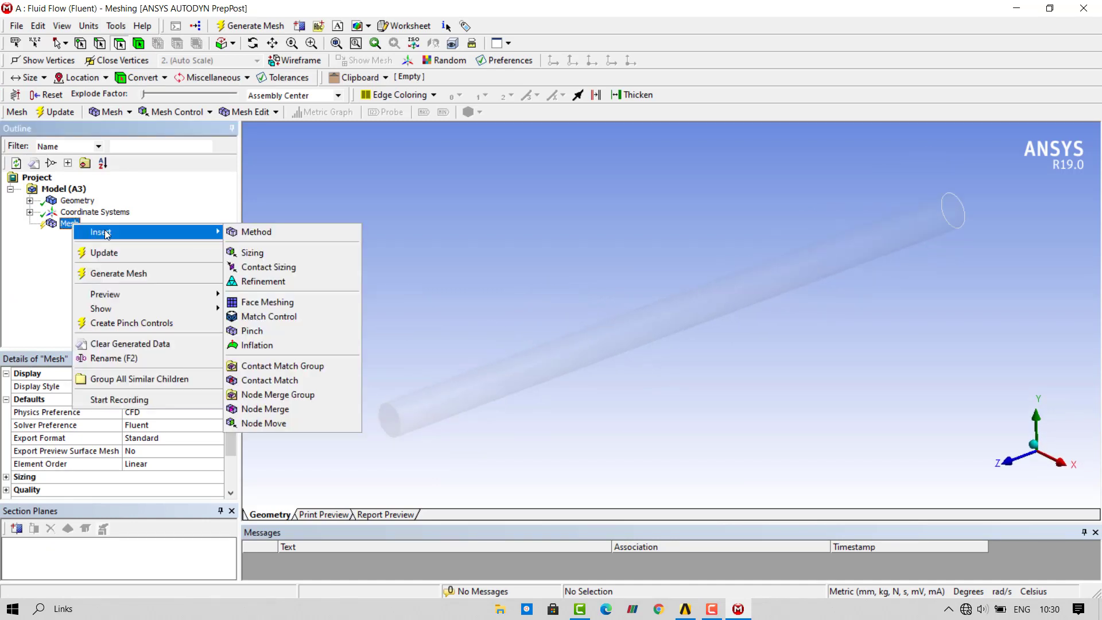
pyautogui.click(65, 228)
pyautogui.rightClick(65, 226)
pyautogui.moveTo(85, 232)
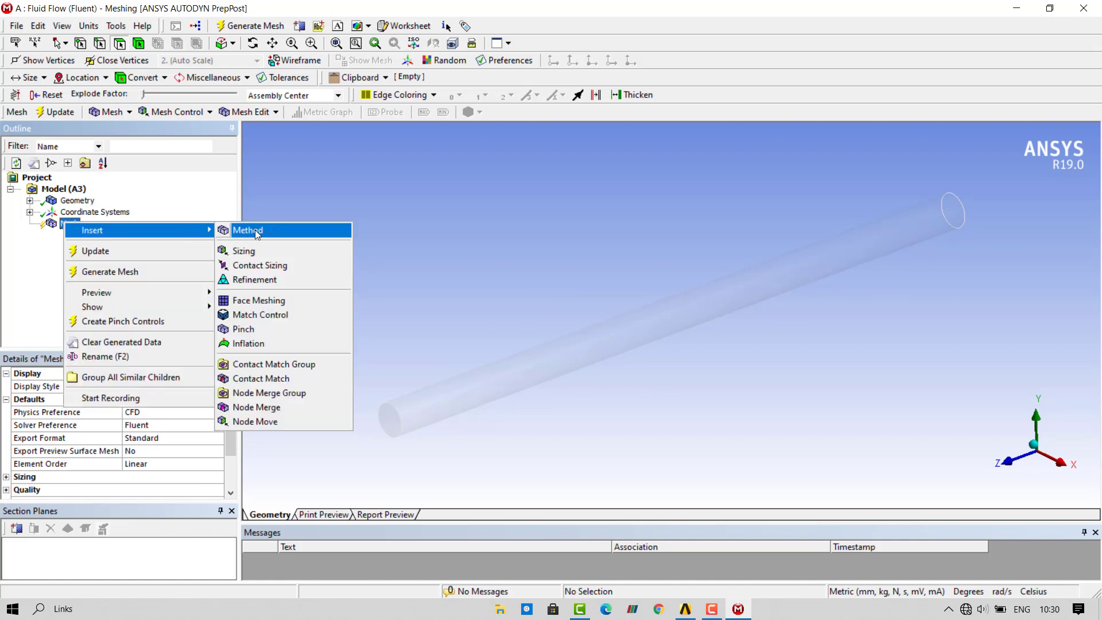
pyautogui.click(224, 233)
# Apply the method to the pipe body and set it to Tetrahedrons.
pyautogui.click(138, 398)
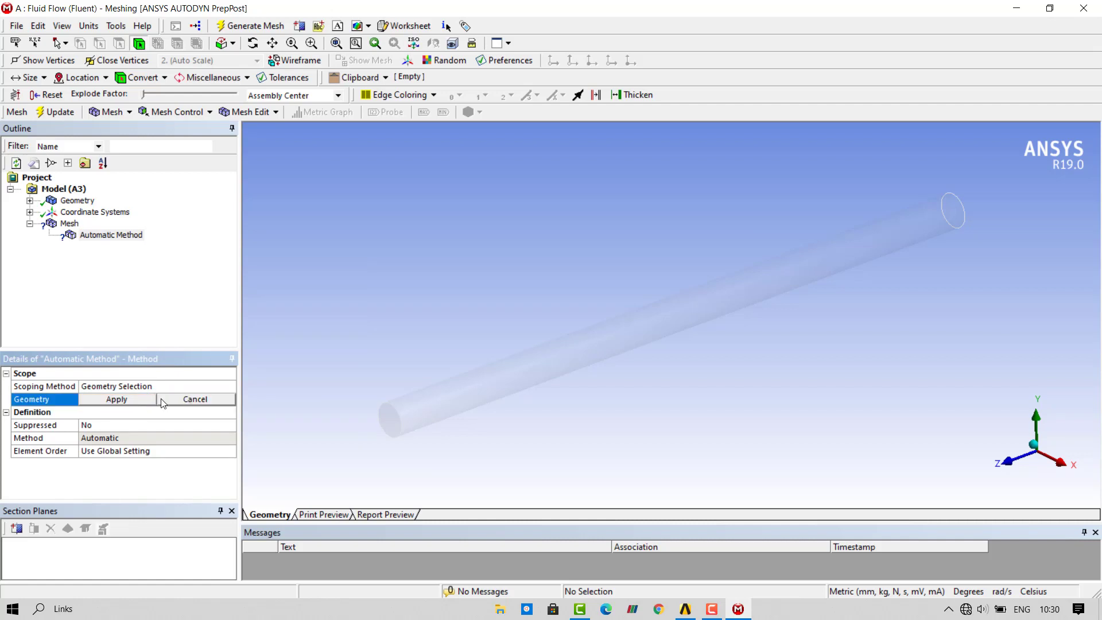
pyautogui.click(418, 394)
pyautogui.click(116, 402)
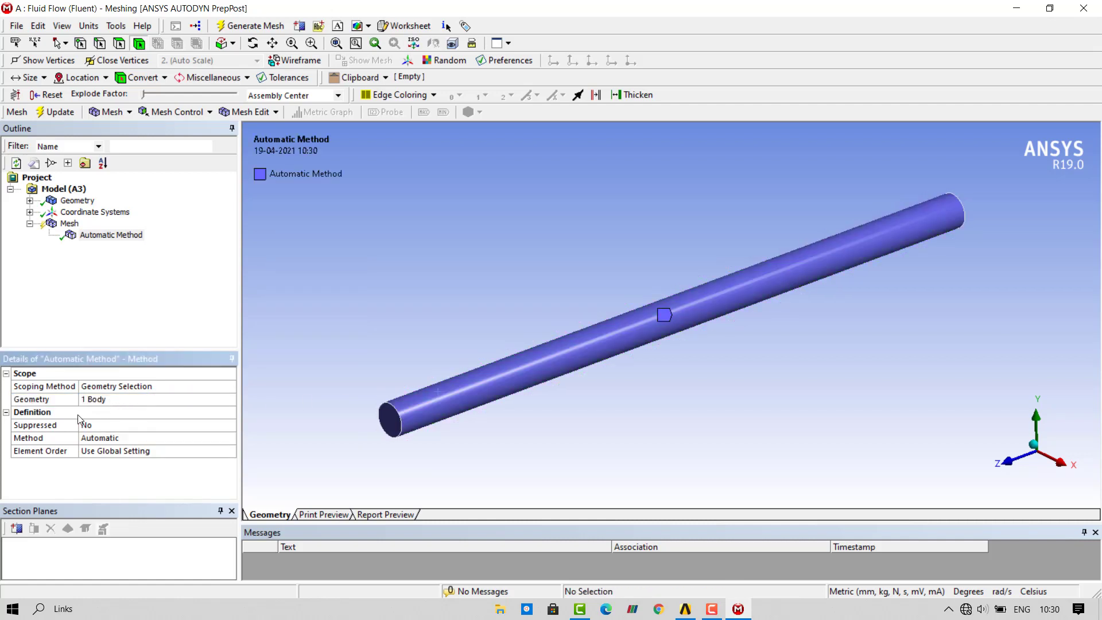
pyautogui.click(213, 438)
pyautogui.click(230, 439)
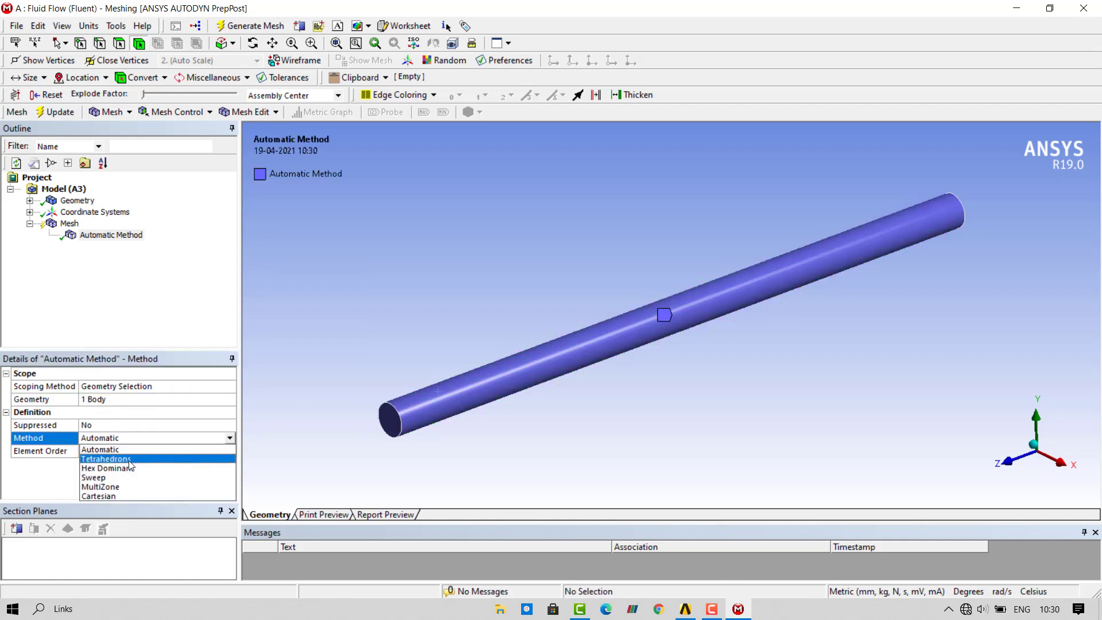
pyautogui.click(122, 460)
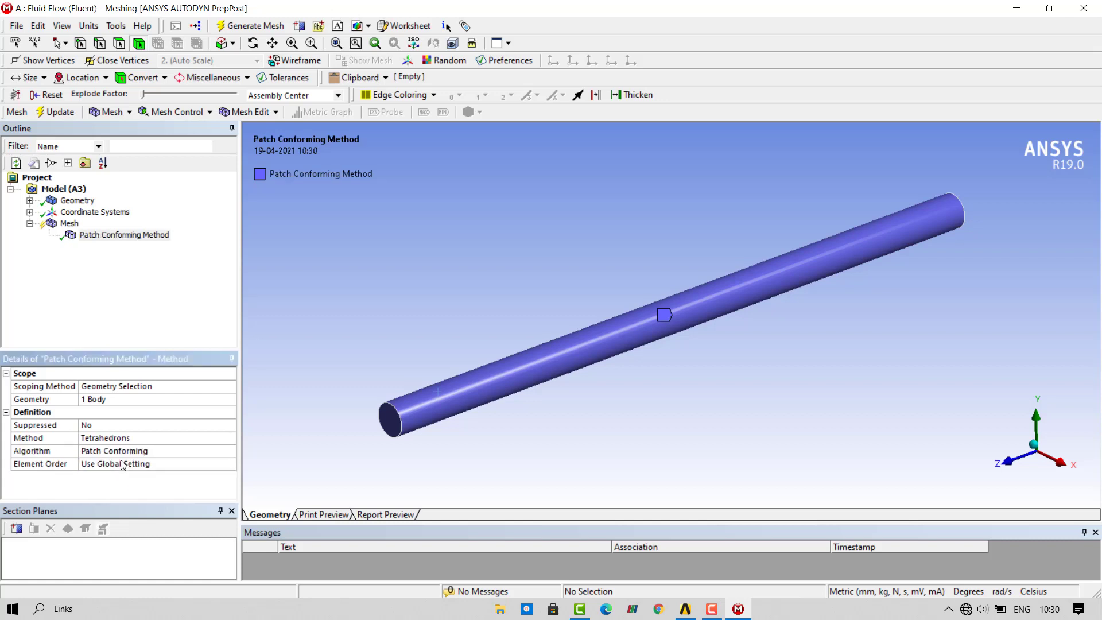
# Generate the tetrahedral mesh, inspect it, and switch to face selection on the pipe's near end.
pyautogui.click(255, 27)
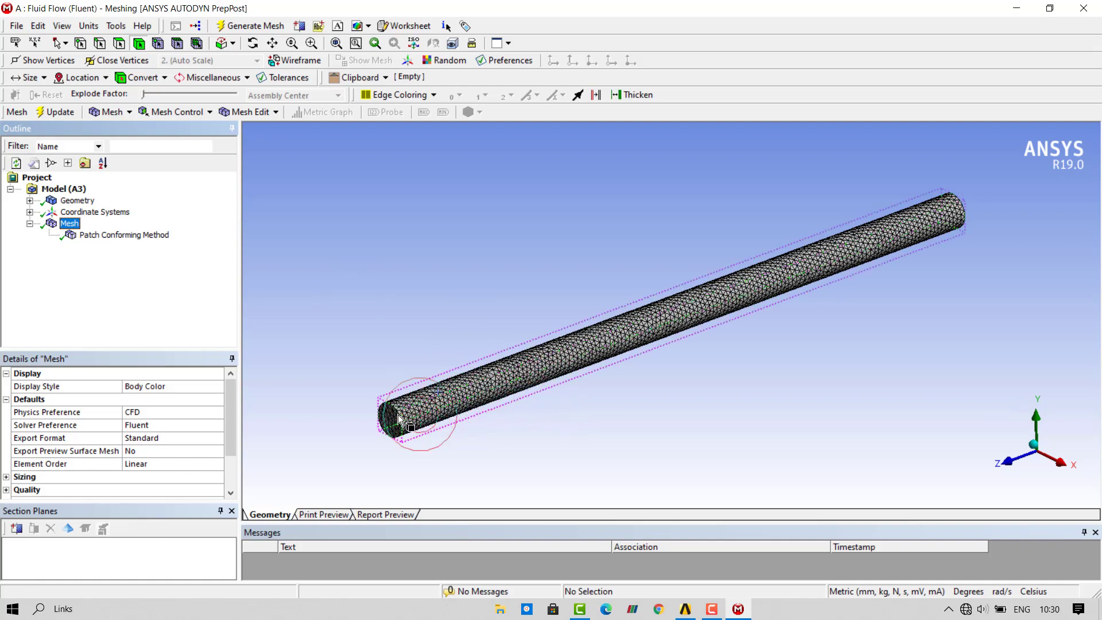
pyautogui.scroll(2, 411, 420)
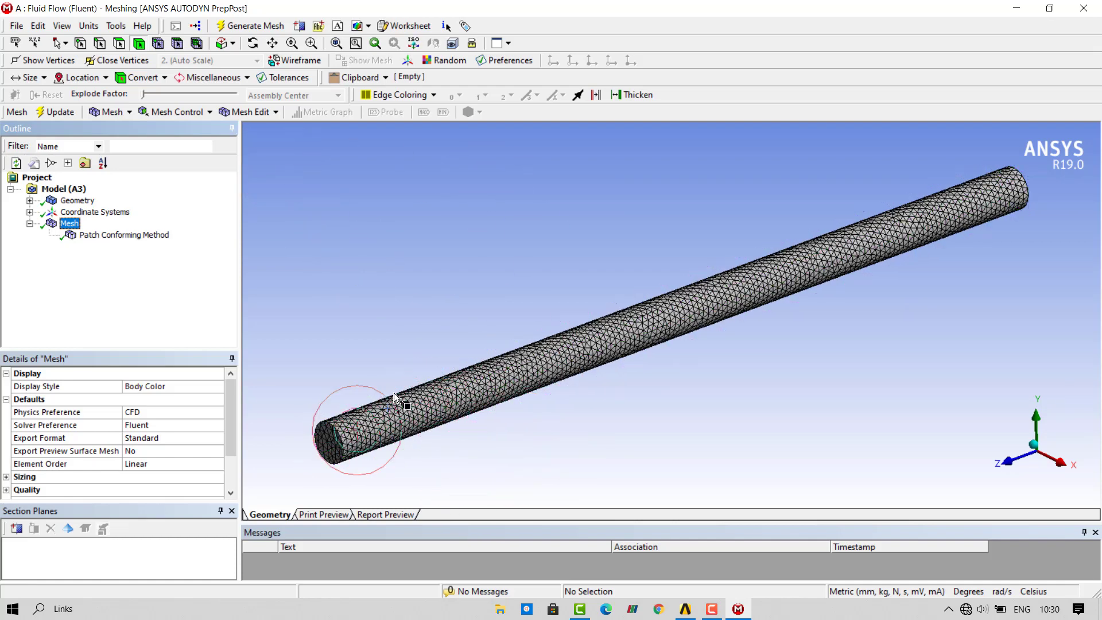
pyautogui.scroll(-2, 592, 318)
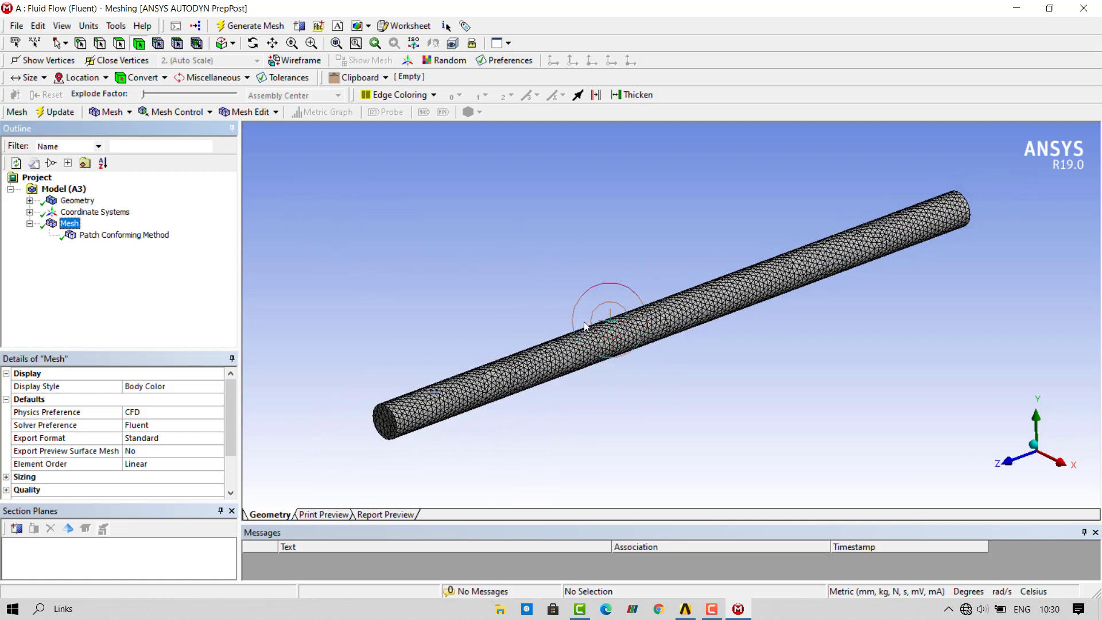
pyautogui.click(120, 43)
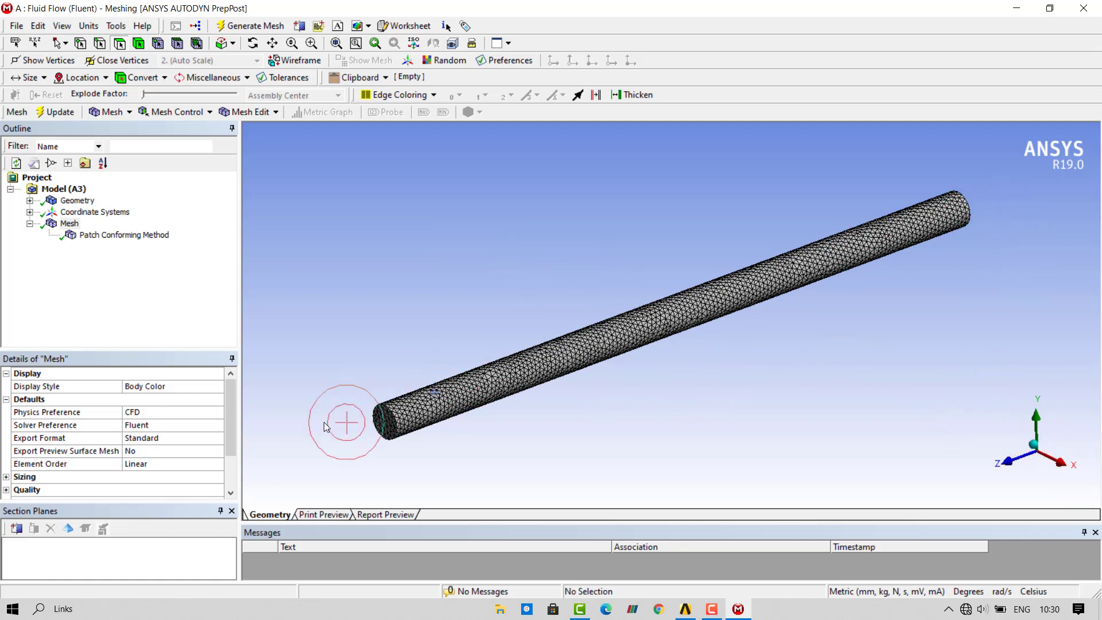
pyautogui.moveTo(812, 370); pyautogui.dragTo(436, 394, button='middle')
# Select the pipe's end face and start a named selection, then cancel and clear it.
pyautogui.click(421, 394)
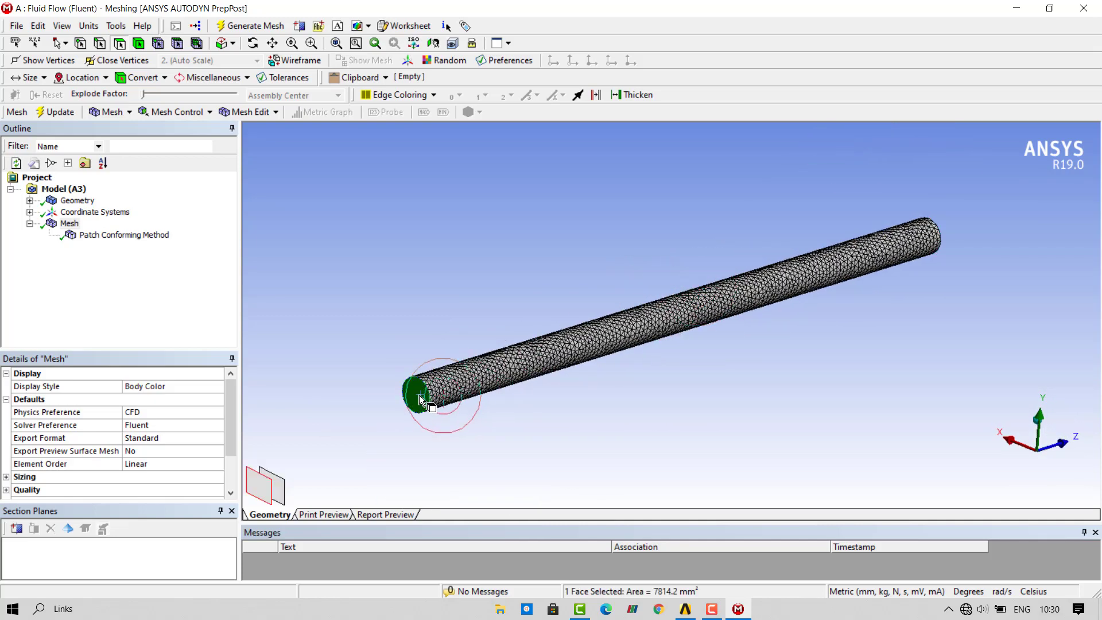
pyautogui.rightClick(422, 397)
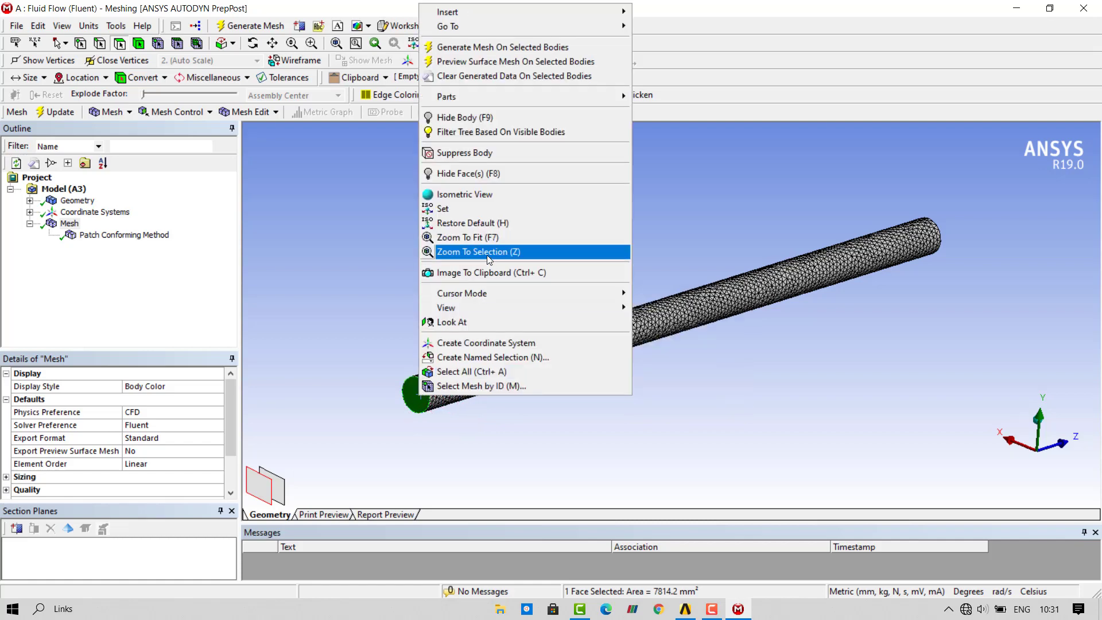
pyautogui.click(413, 409)
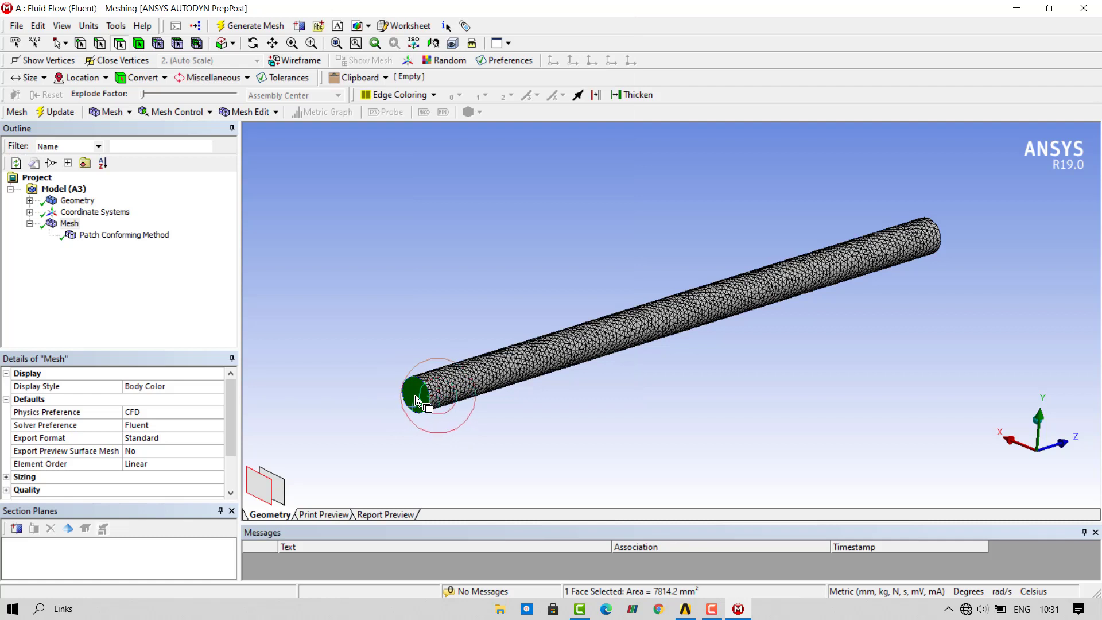
pyautogui.rightClick(415, 395)
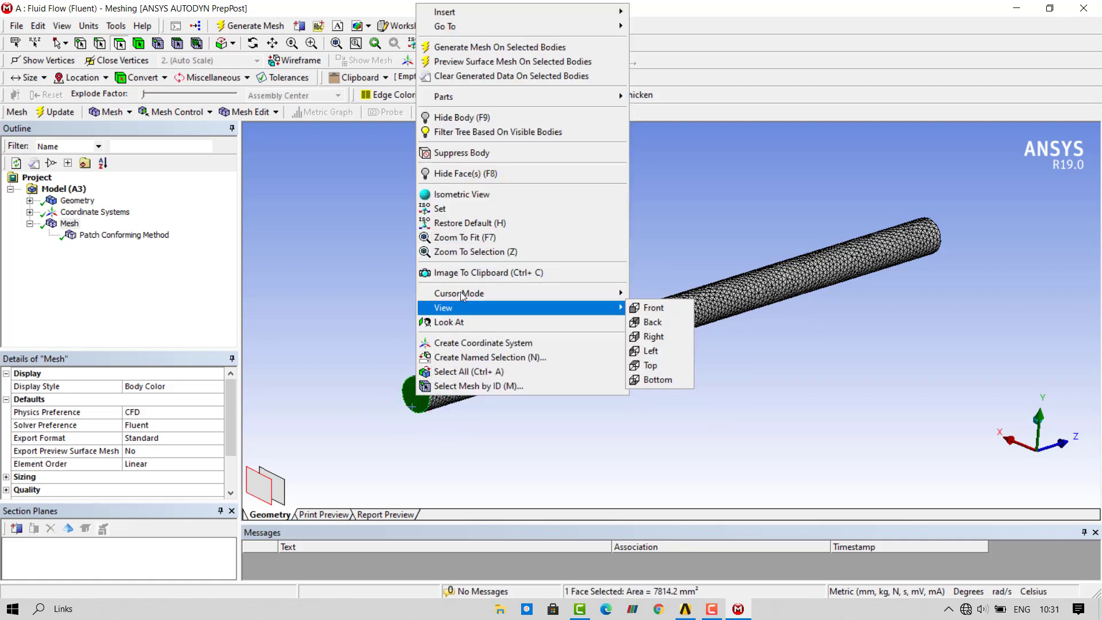
pyautogui.click(476, 358)
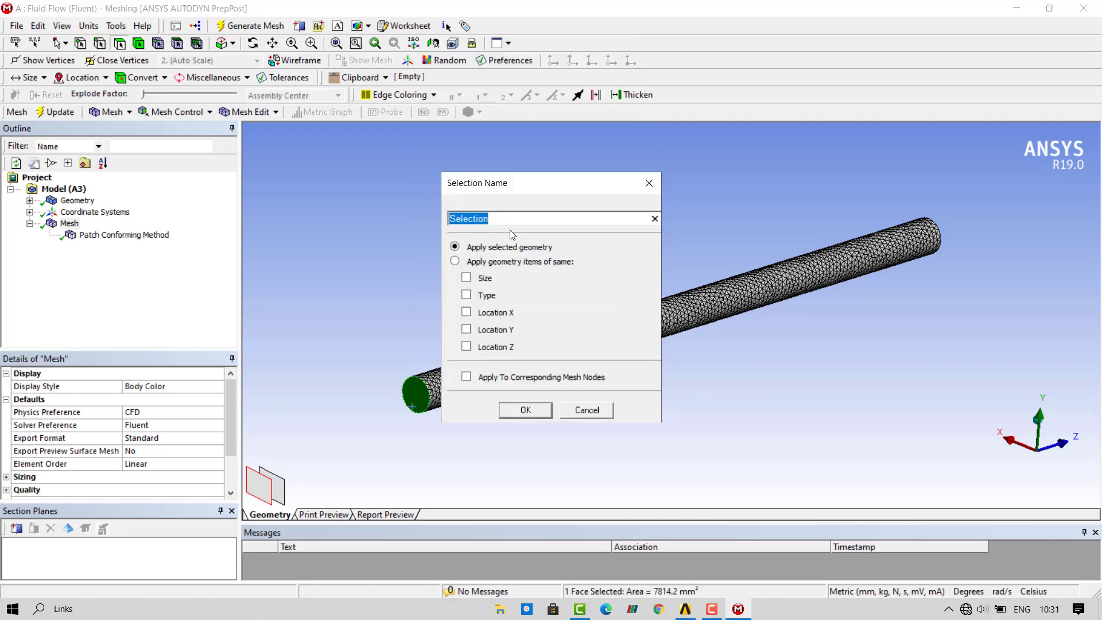
pyautogui.click(650, 183)
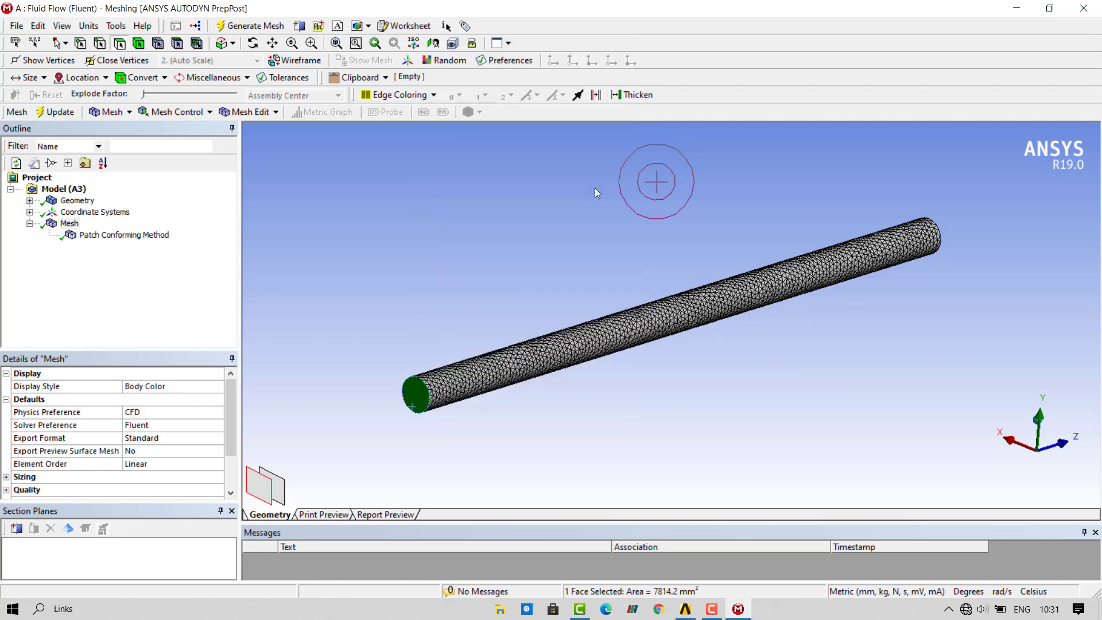
pyautogui.click(435, 343)
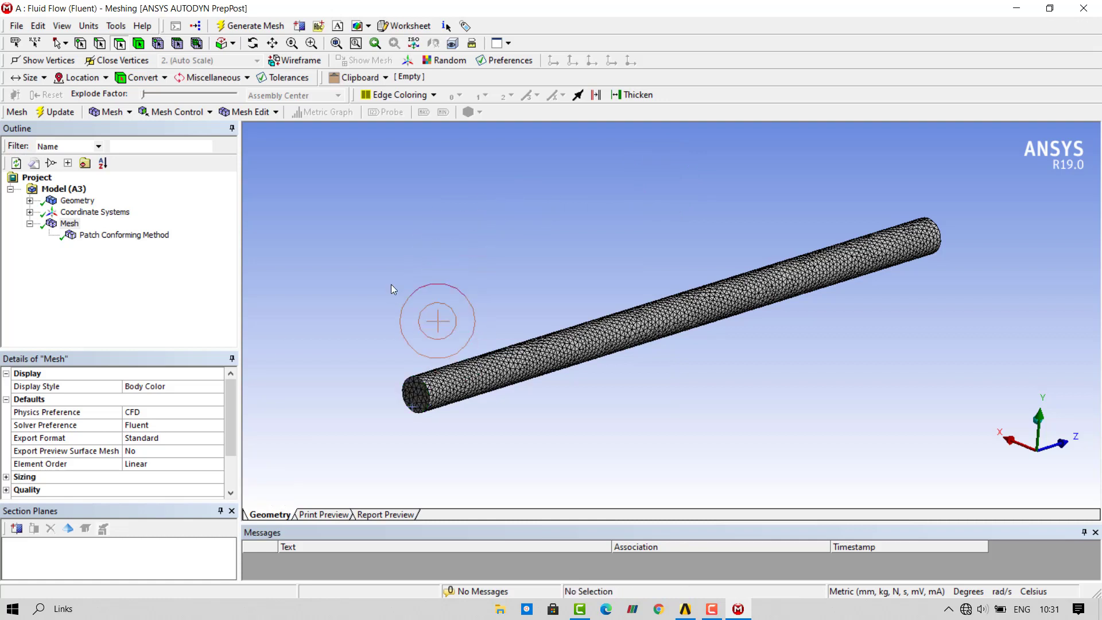
# Reselect the pipe's end face and name the selection 'inl'.
pyautogui.click(138, 43)
pyautogui.click(494, 380)
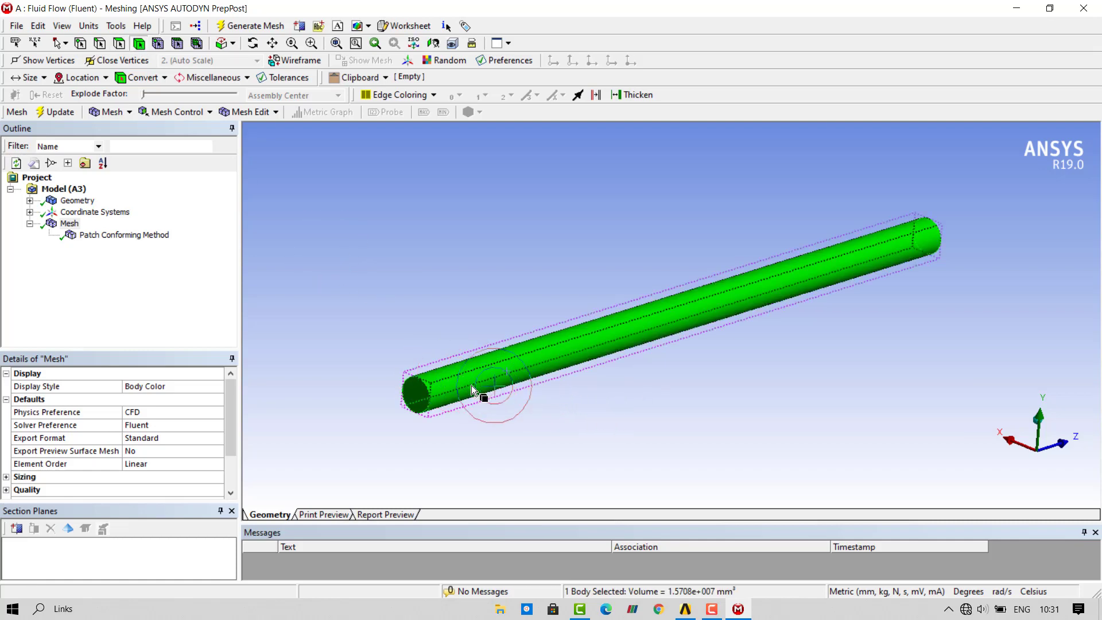
pyautogui.click(119, 43)
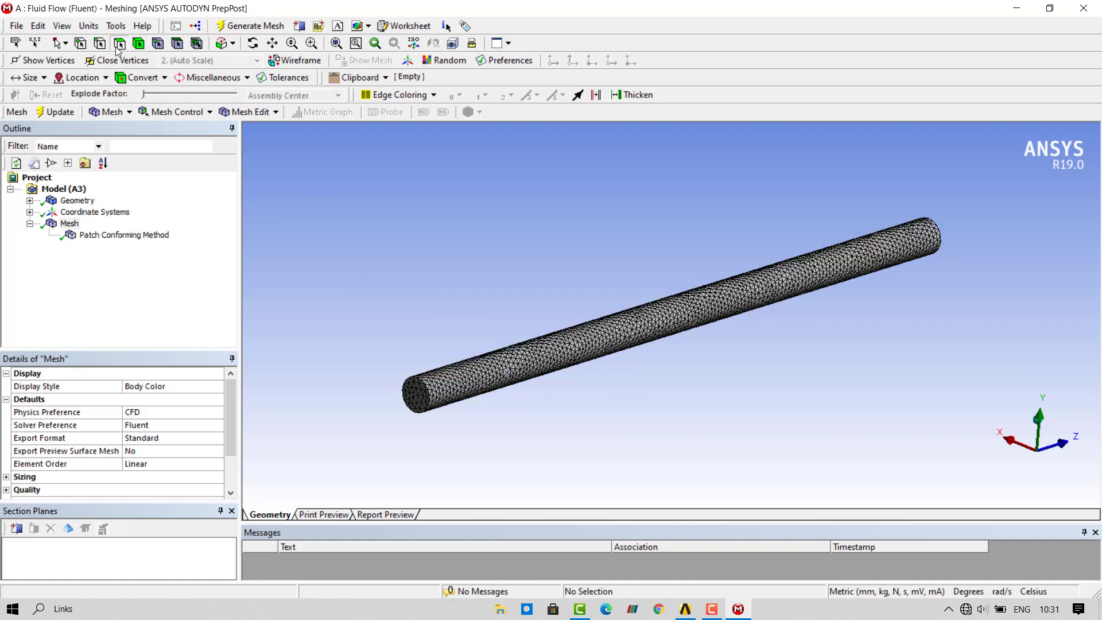
pyautogui.click(416, 391)
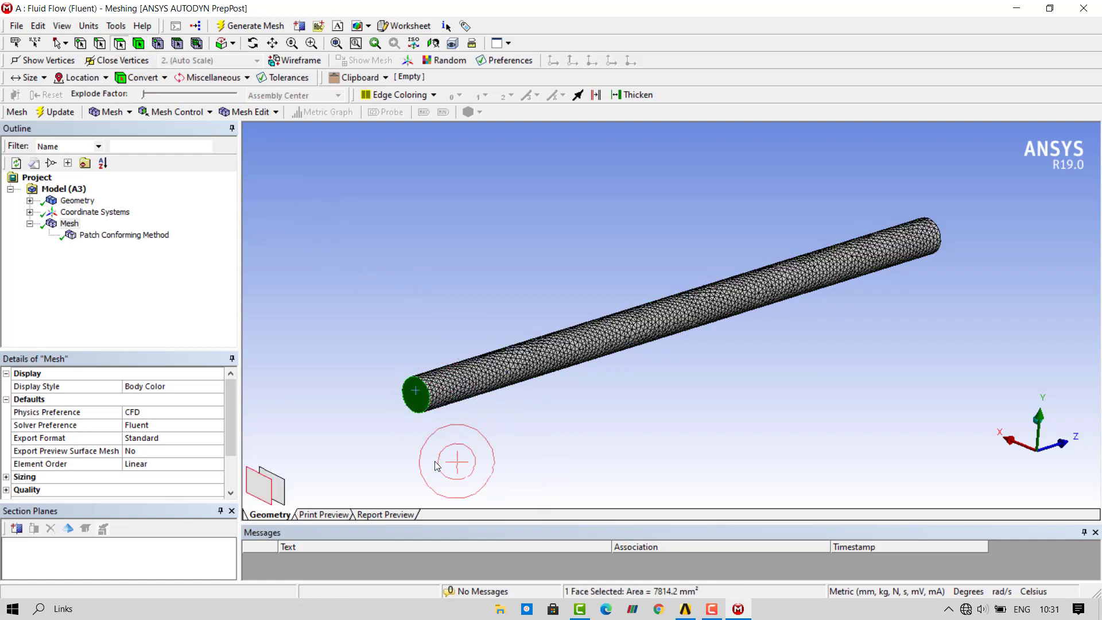
pyautogui.rightClick(418, 405)
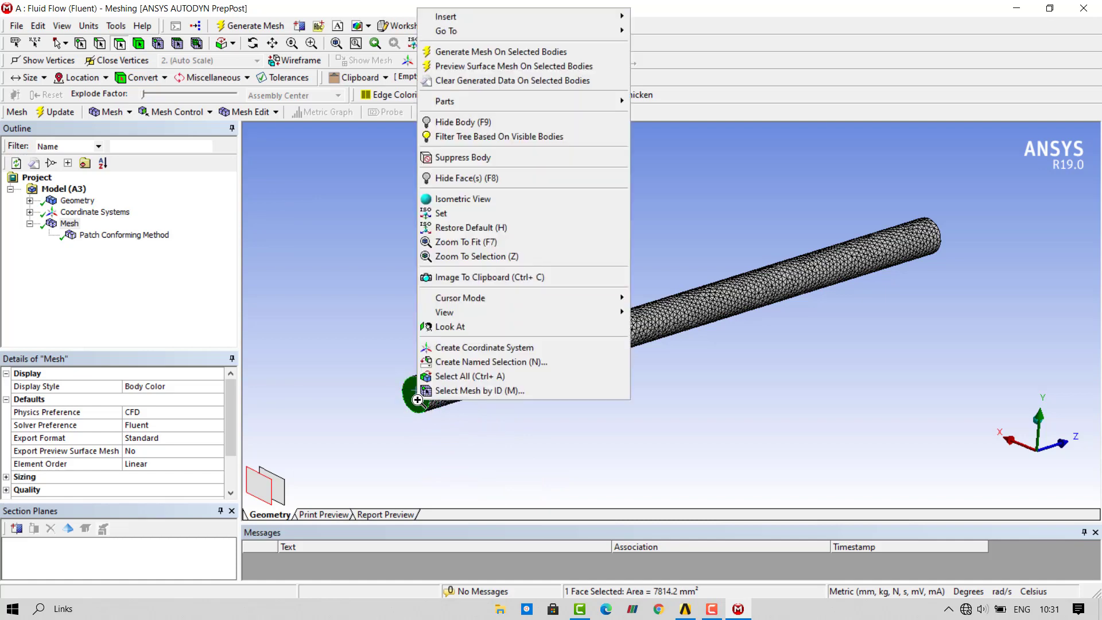
pyautogui.click(471, 363)
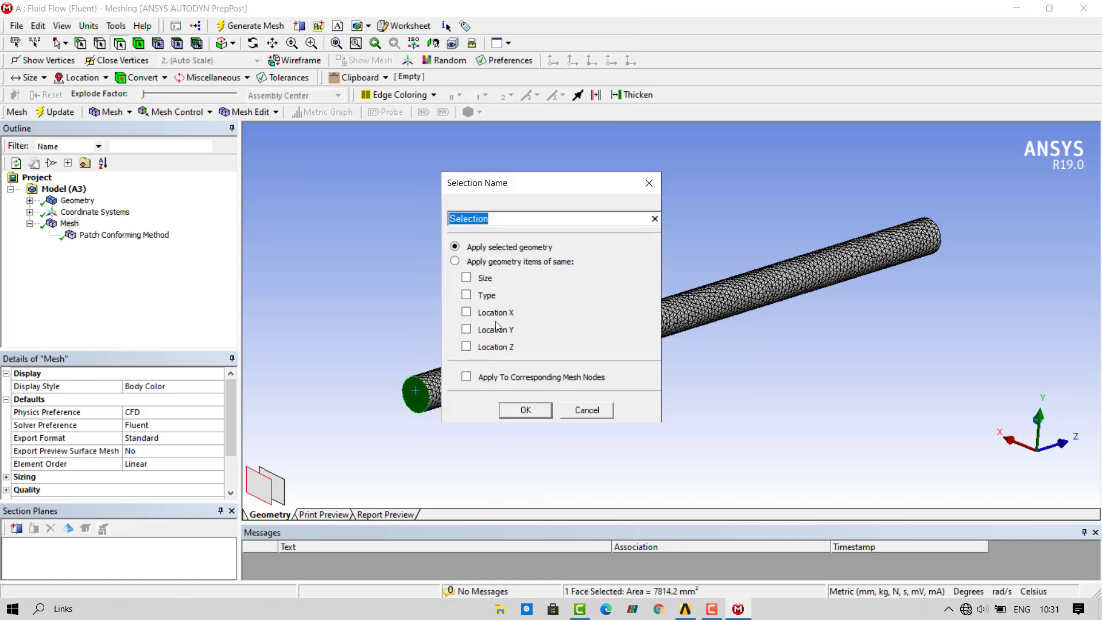
pyautogui.write('inlet')
# Confirm the 'inl' selection and name the pipe's curved side wall 'wall'.
pyautogui.click(522, 410)
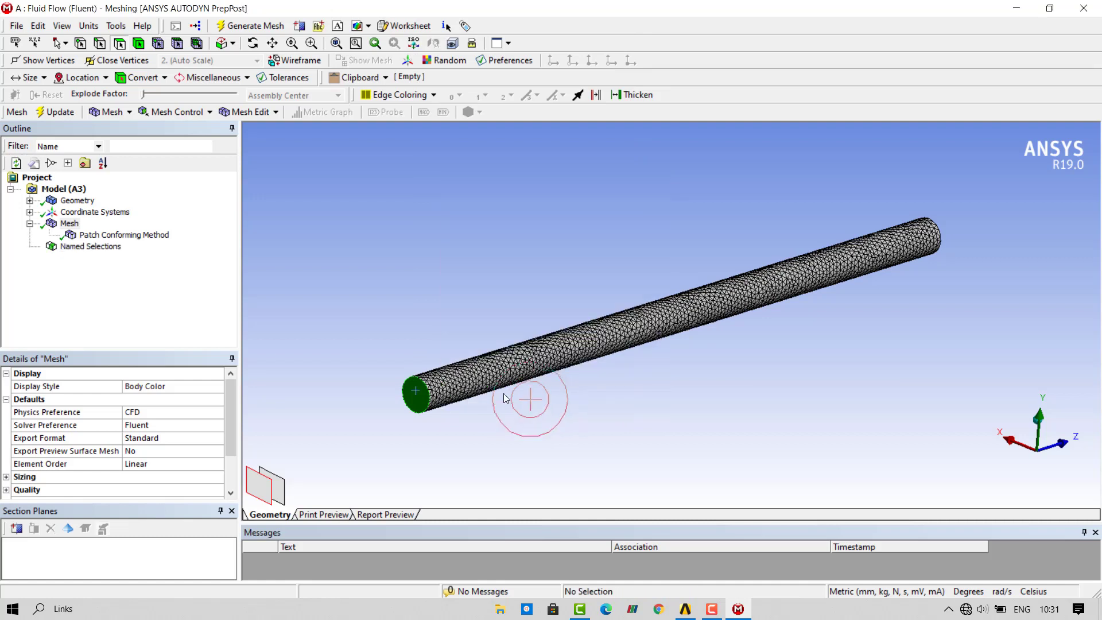
pyautogui.click(478, 378)
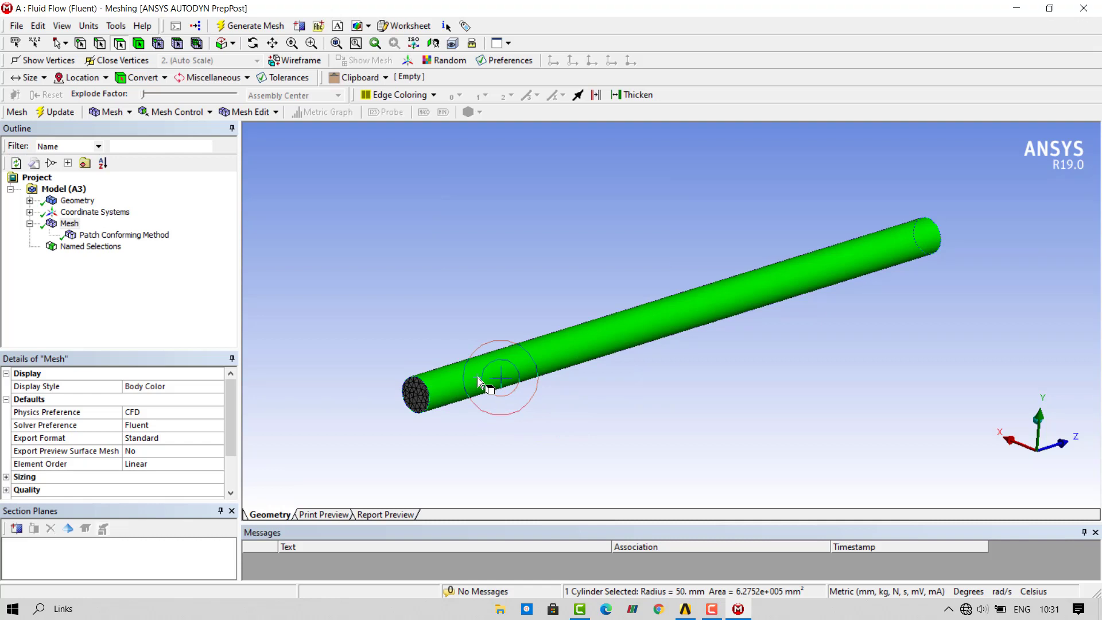
pyautogui.press('n')
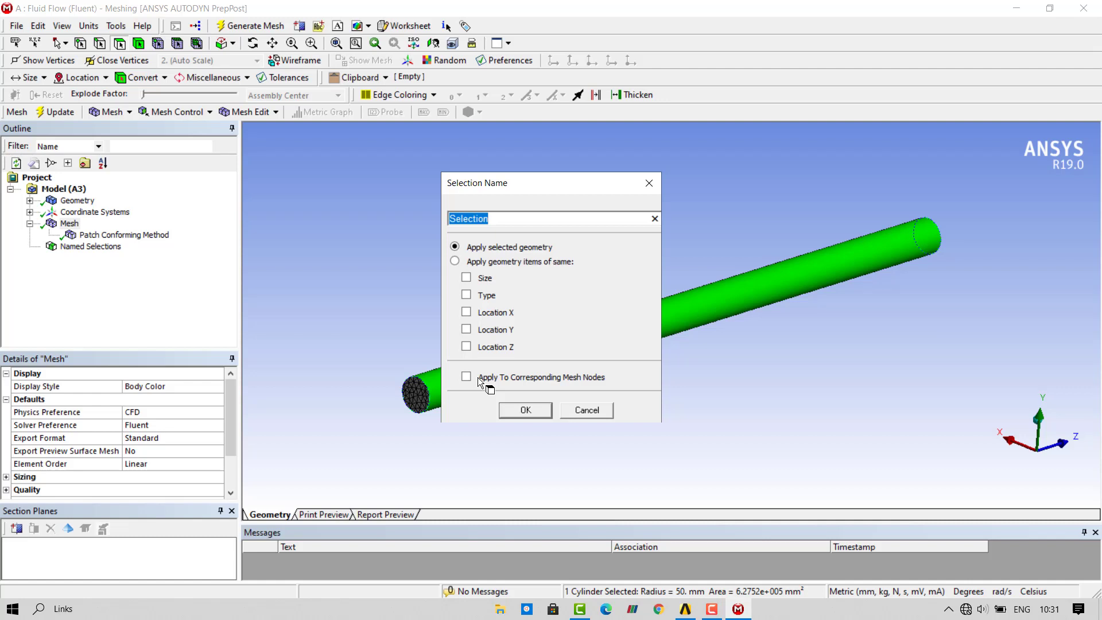
pyautogui.write('wall')
pyautogui.click(533, 412)
# Name the pipe's far end face 'outlet'.
pyautogui.moveTo(611, 400); pyautogui.dragTo(670, 384, button='middle')
pyautogui.click(921, 365)
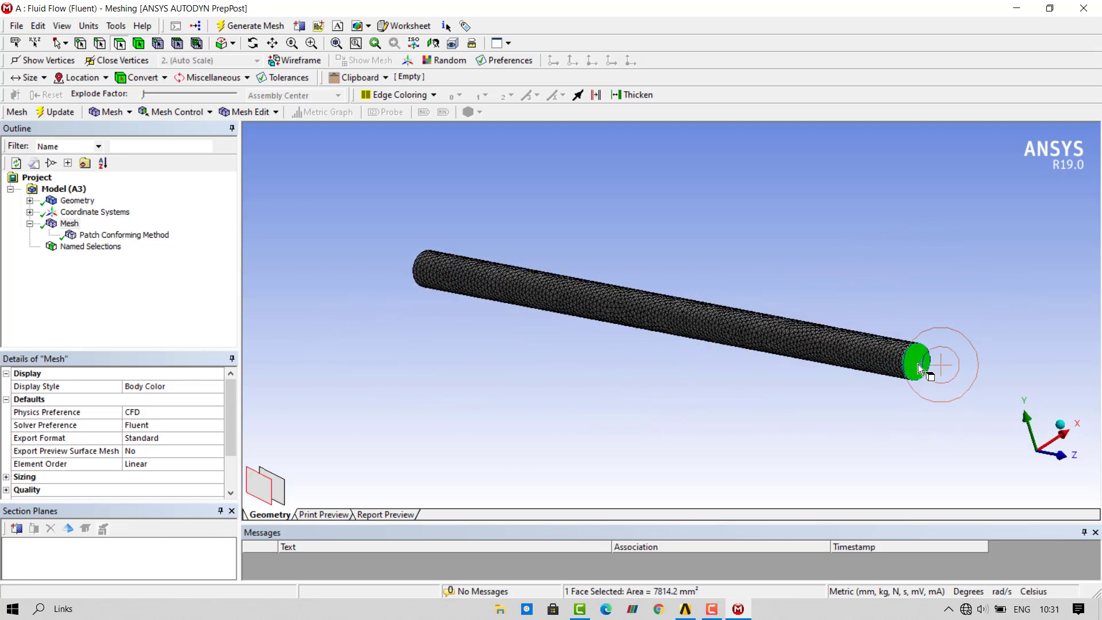
pyautogui.press('n')
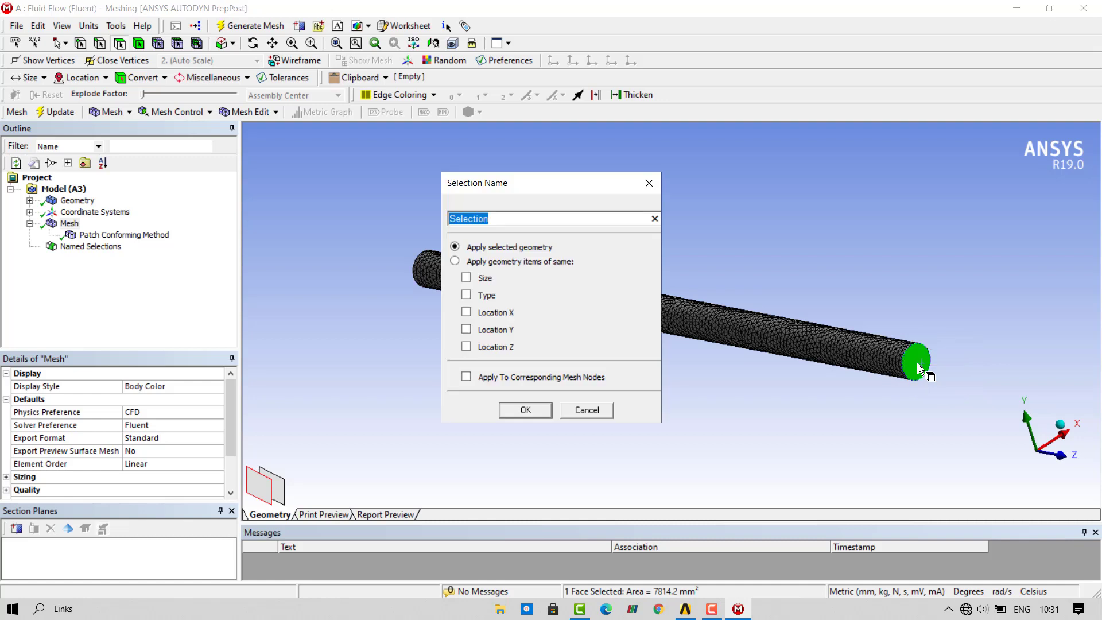
pyautogui.write('outlet')
pyautogui.click(526, 411)
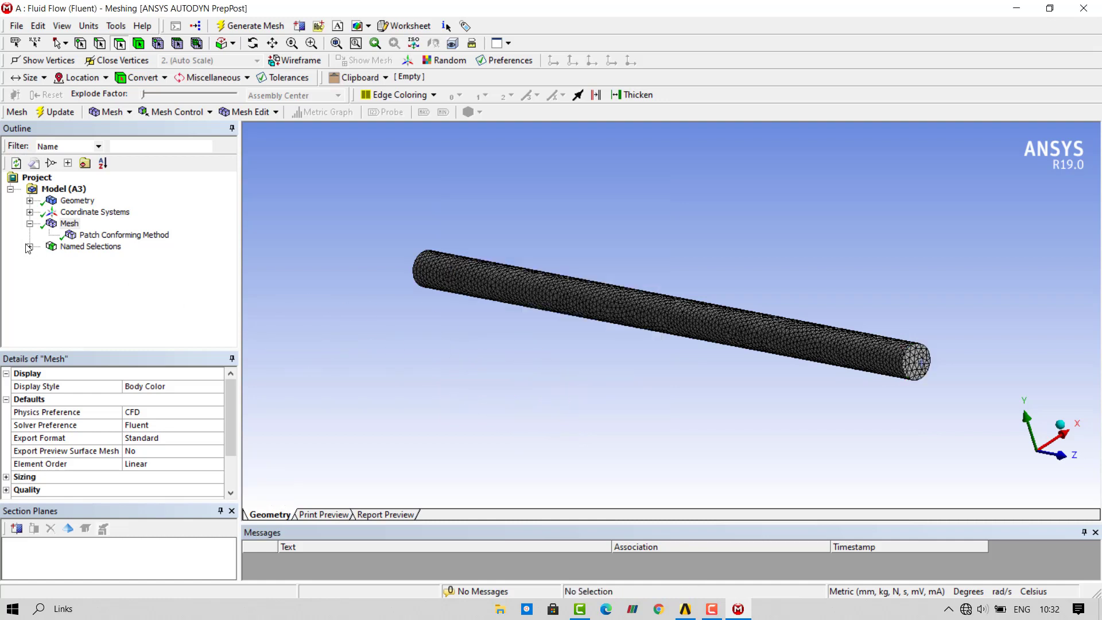
# Check the inlet, wall and outlet named selections on the pipe, then display the mesh.
pyautogui.click(30, 247)
pyautogui.click(87, 258)
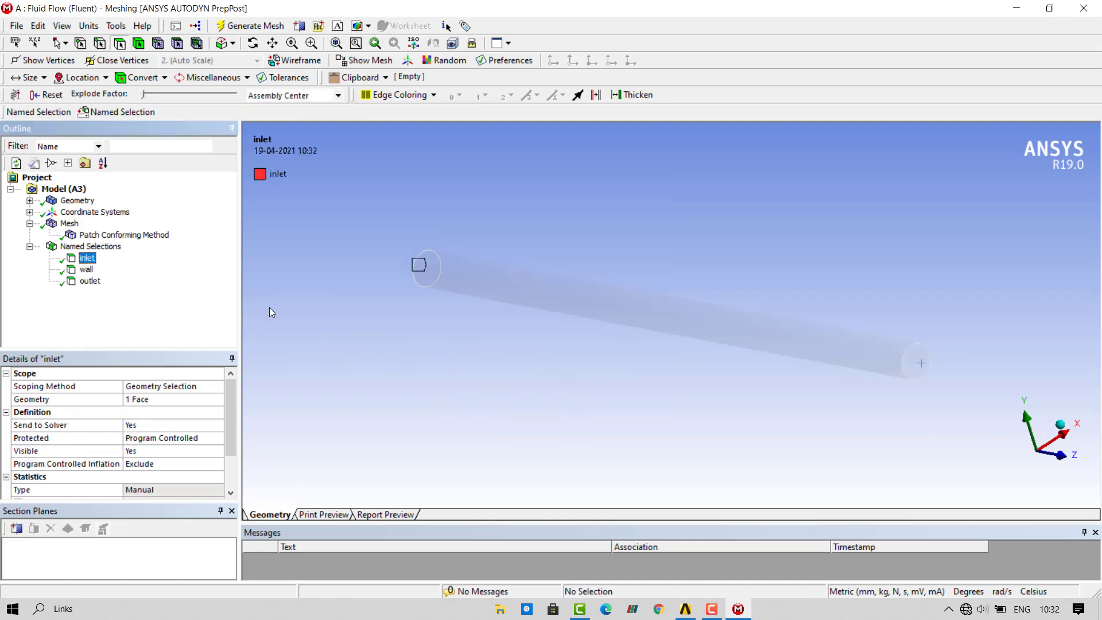
pyautogui.moveTo(419, 405); pyautogui.dragTo(644, 360, button='middle')
pyautogui.click(87, 270)
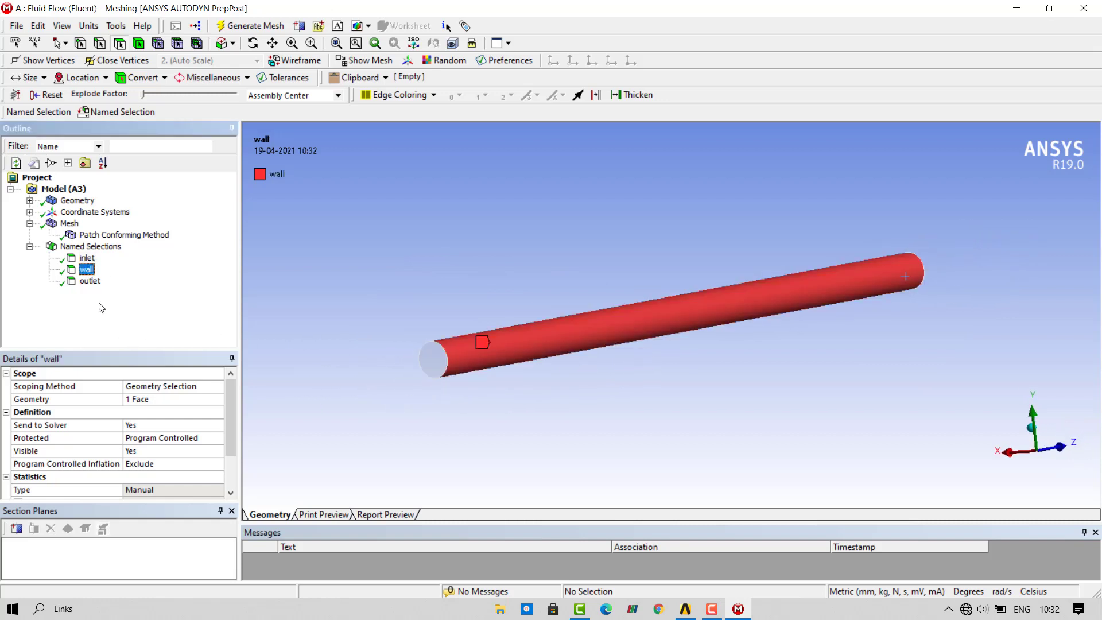
pyautogui.click(90, 281)
pyautogui.moveTo(626, 349); pyautogui.dragTo(660, 418, button='middle')
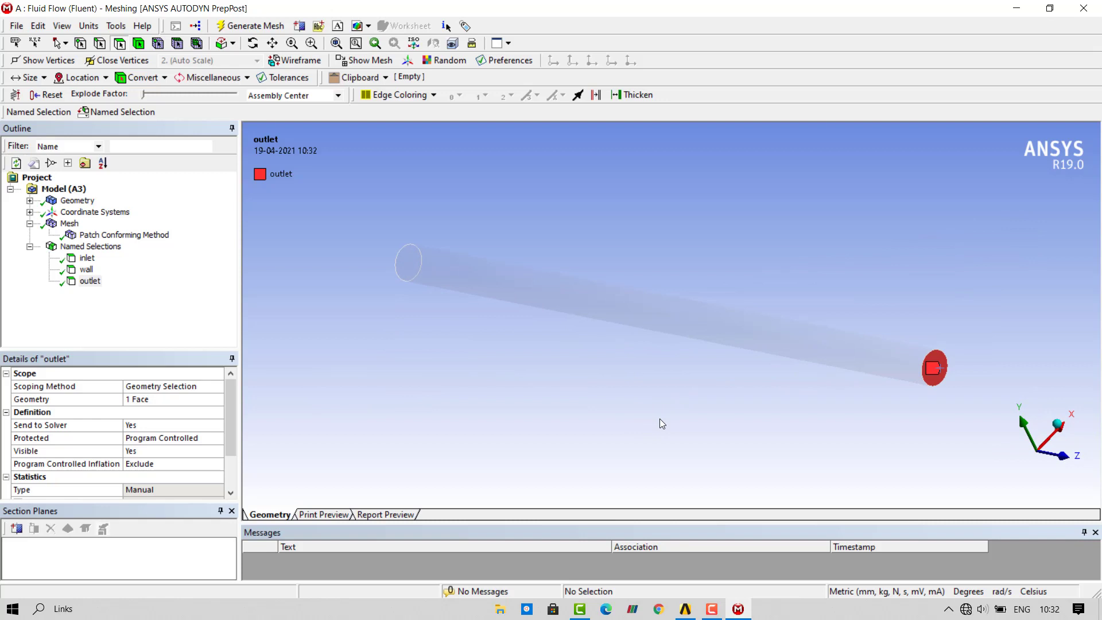
pyautogui.click(70, 223)
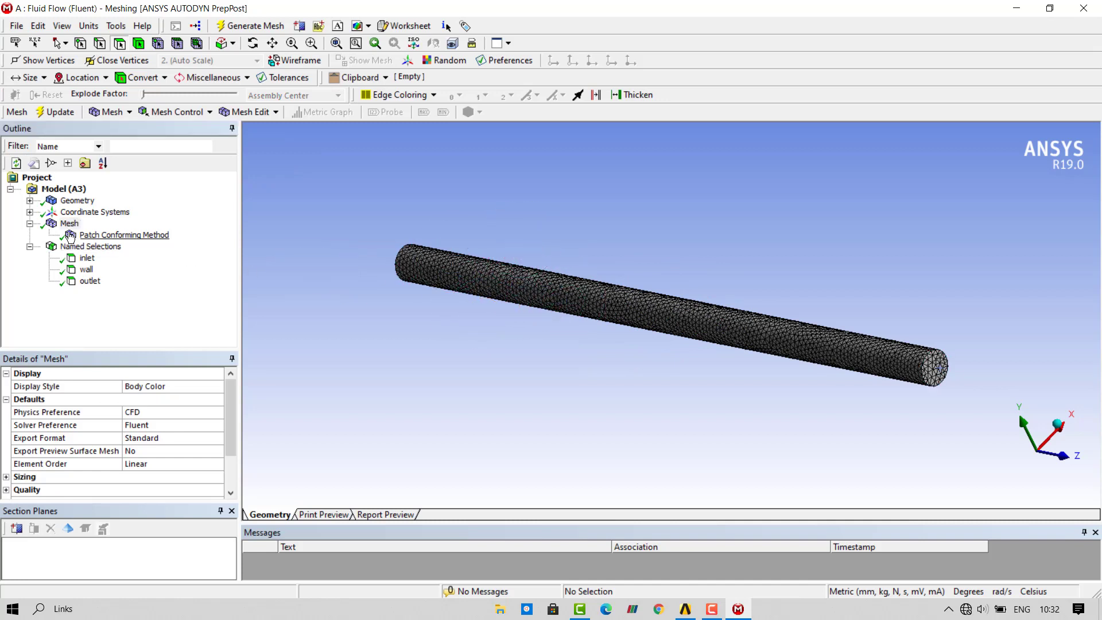
pyautogui.click(69, 223)
# Close Meshing and update the Mesh cell in the Workbench project.
pyautogui.click(1079, 11)
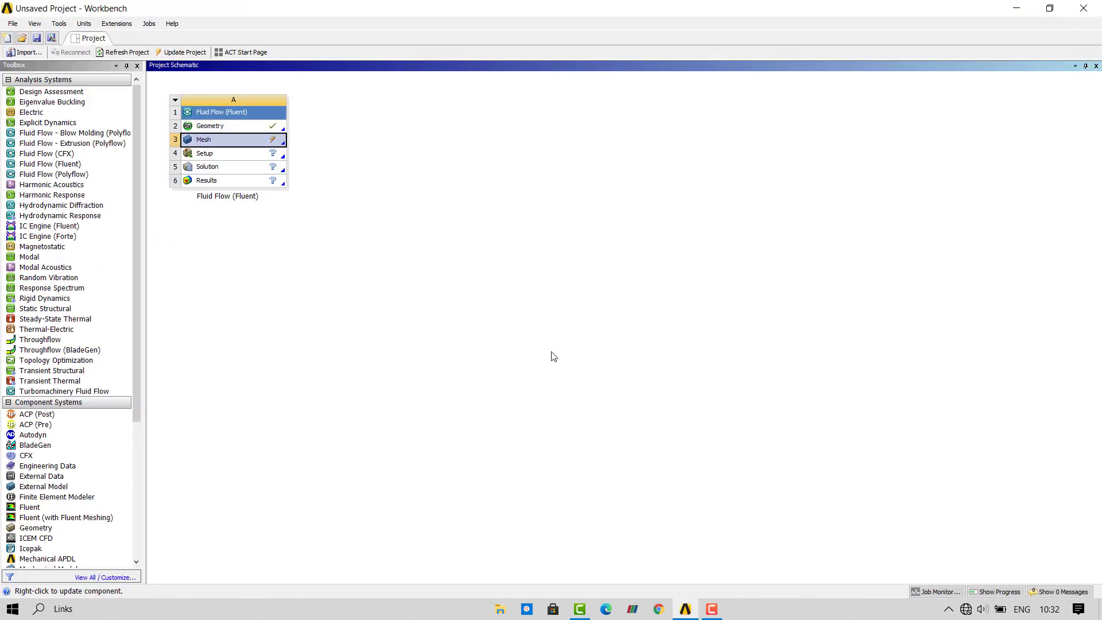
pyautogui.rightClick(216, 147)
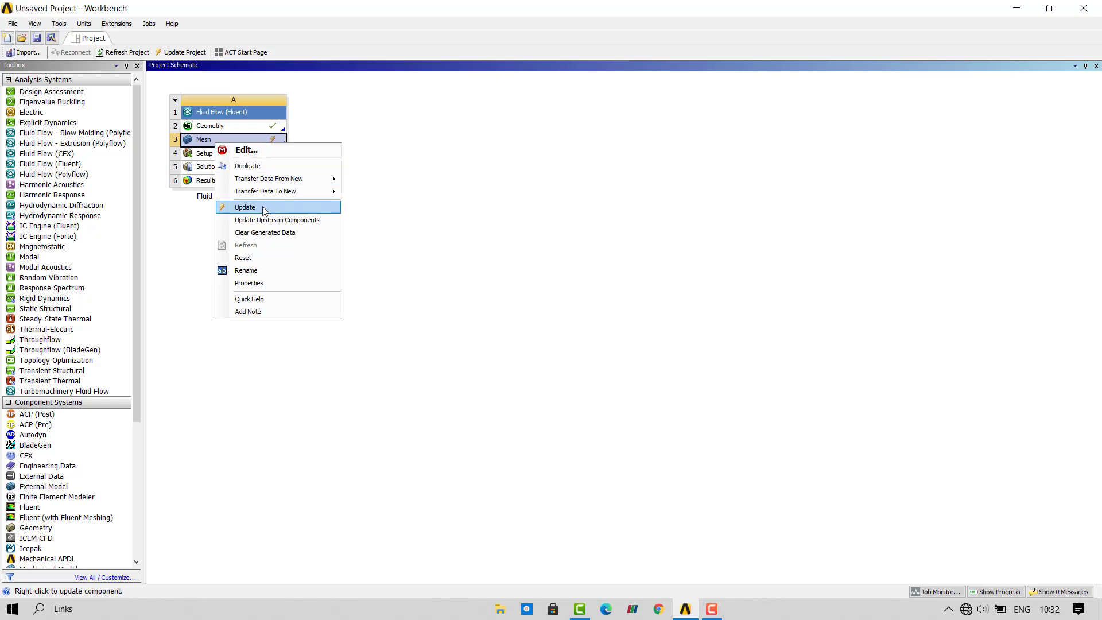
pyautogui.click(245, 207)
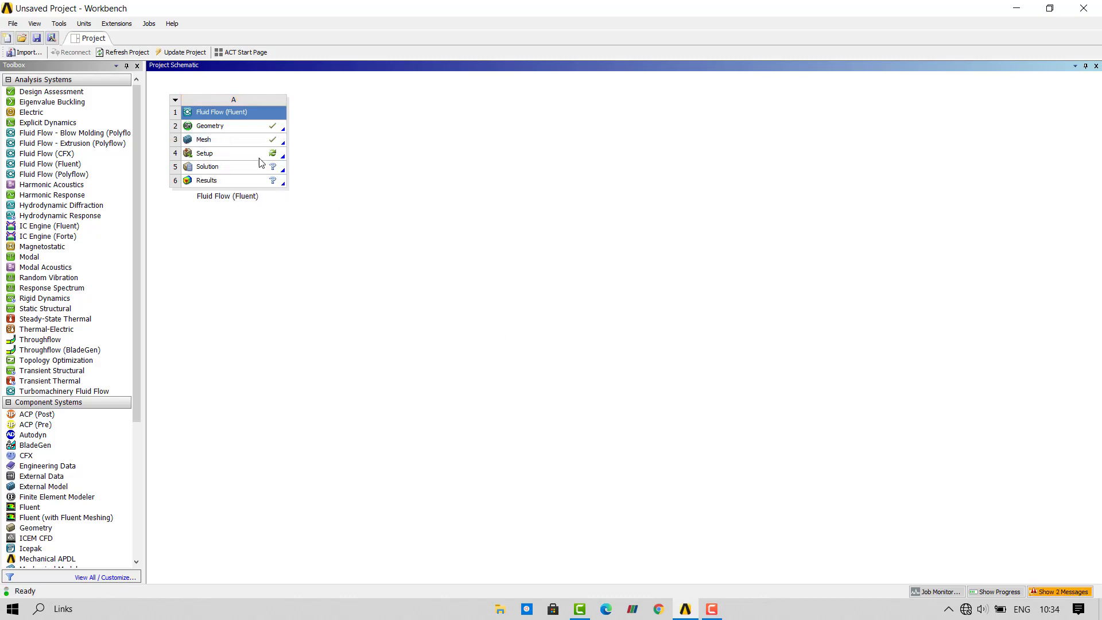
# Edit Setup in Fluent with double precision and 2 parallel processes.
pyautogui.click(232, 144)
pyautogui.click(234, 155)
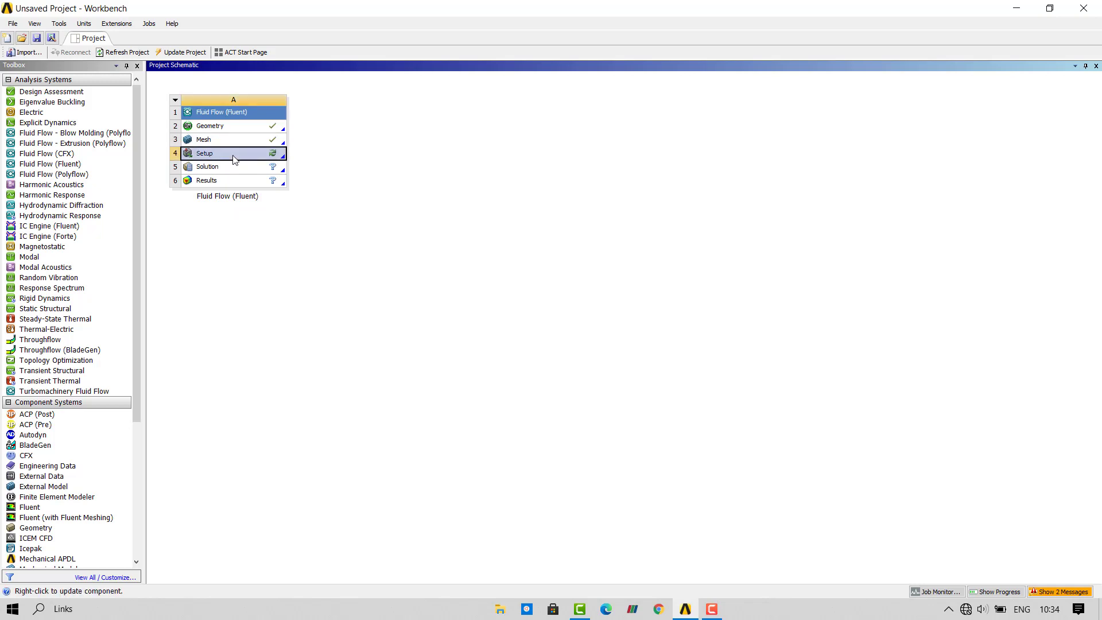
pyautogui.rightClick(266, 161)
pyautogui.click(265, 160)
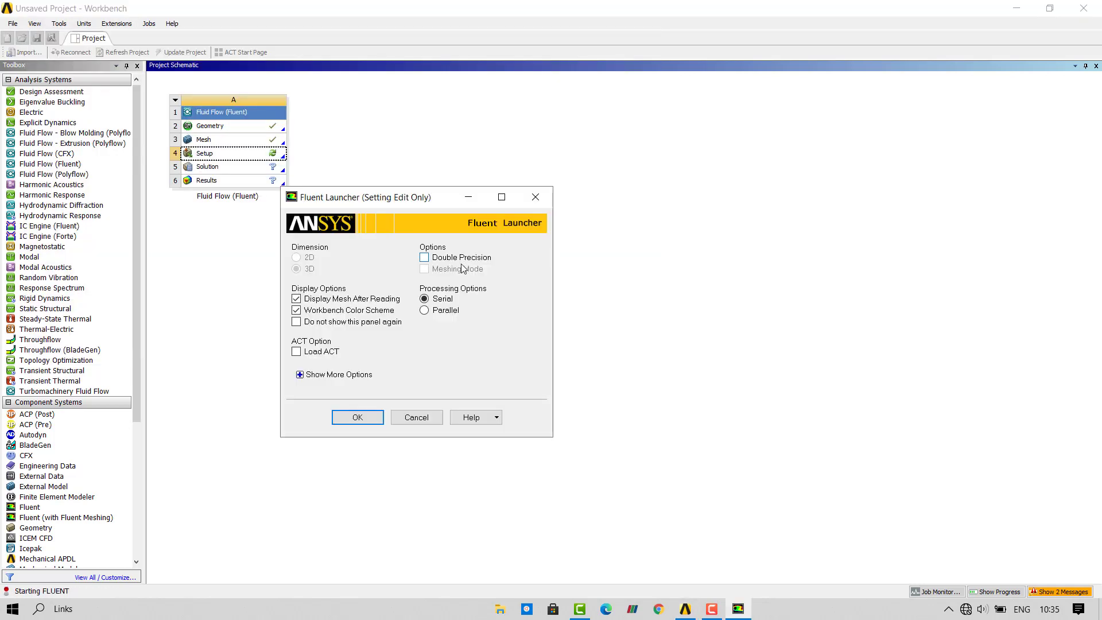
pyautogui.click(424, 257)
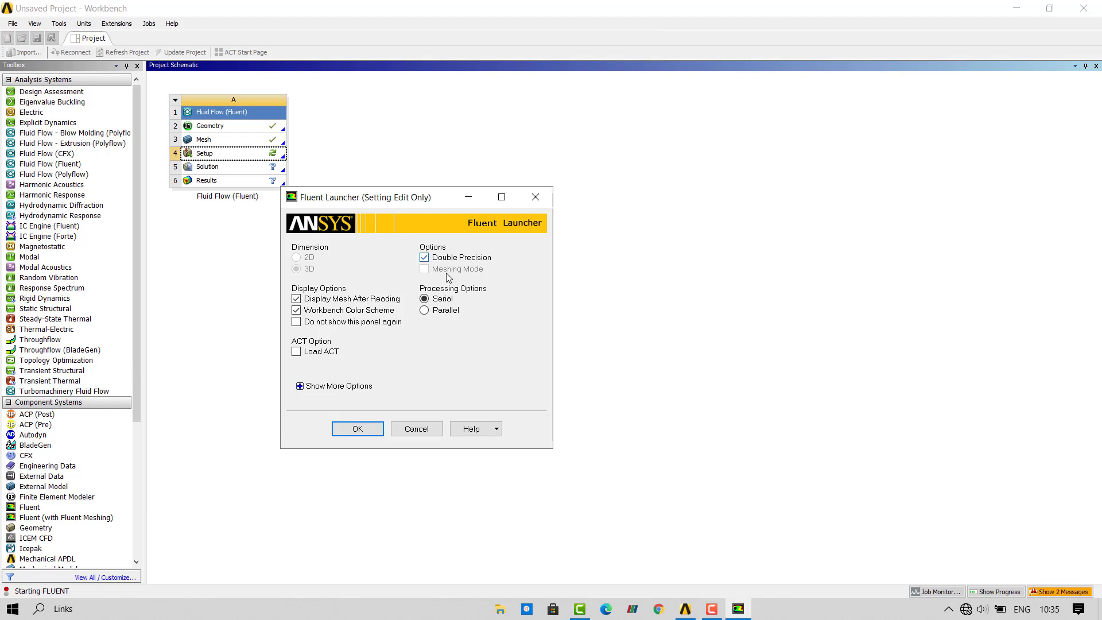
pyautogui.click(448, 314)
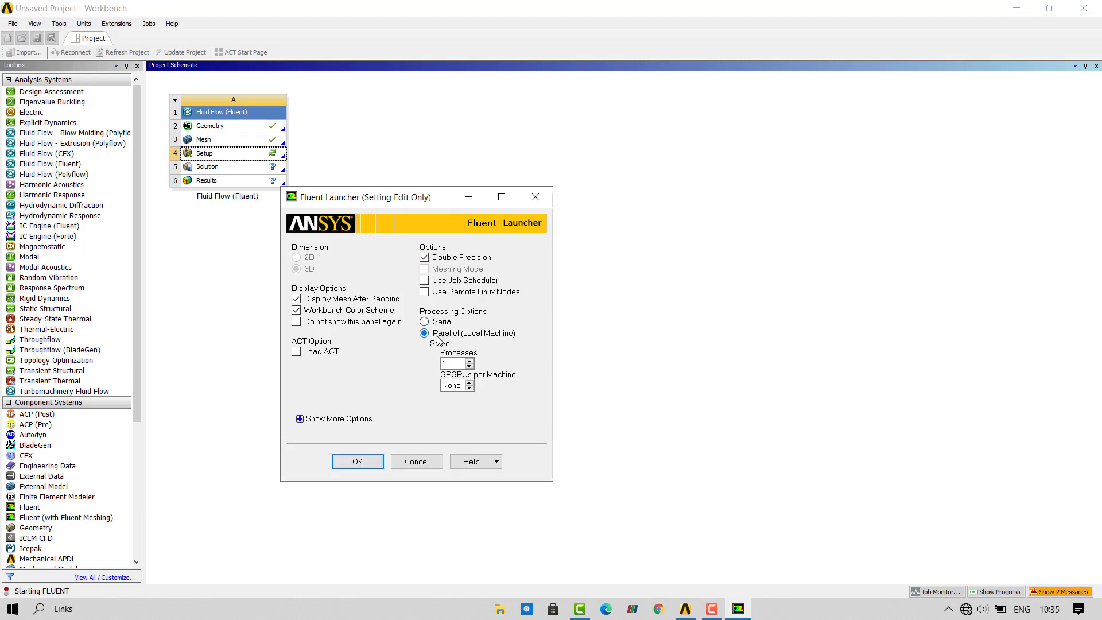
pyautogui.click(470, 360)
# Launch Fluent with these settings and zoom in on the loaded pipe mesh.
pyautogui.click(362, 462)
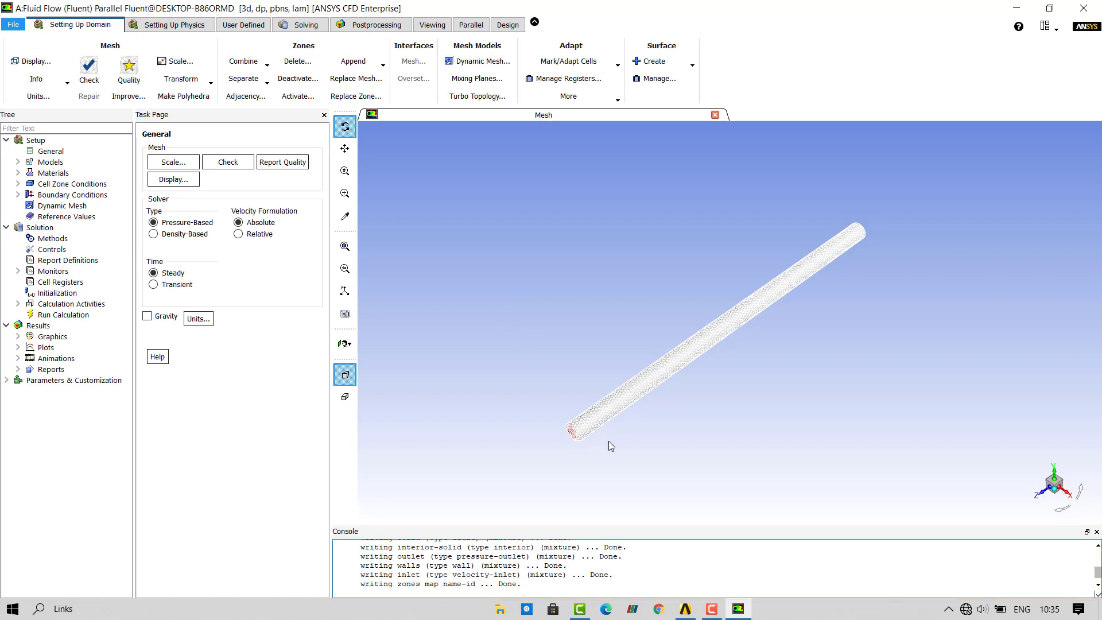
pyautogui.scroll(3, 608, 440)
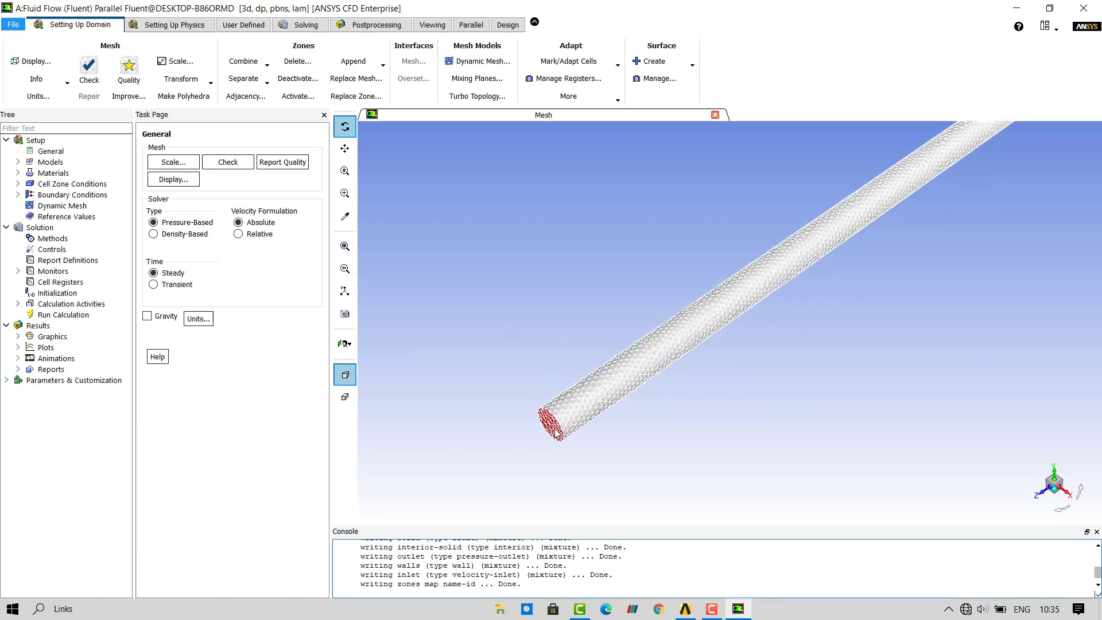
# Switch the viscous model from Laminar to k-epsilon (2 eqn) with standard wall functions.
pyautogui.scroll(-3, 589, 395)
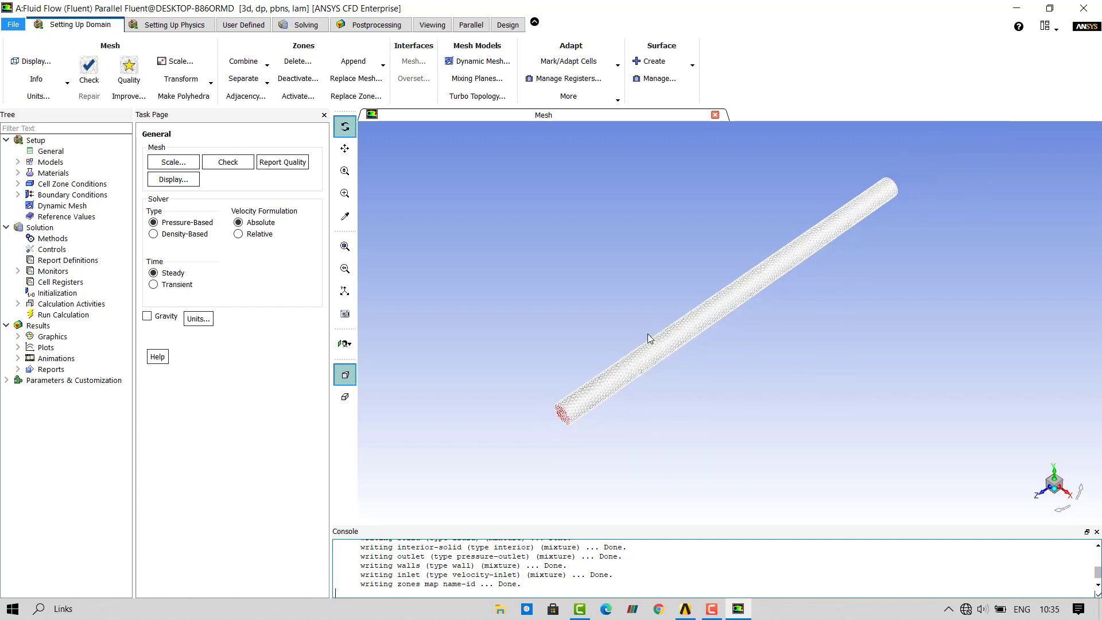
pyautogui.doubleClick(60, 162)
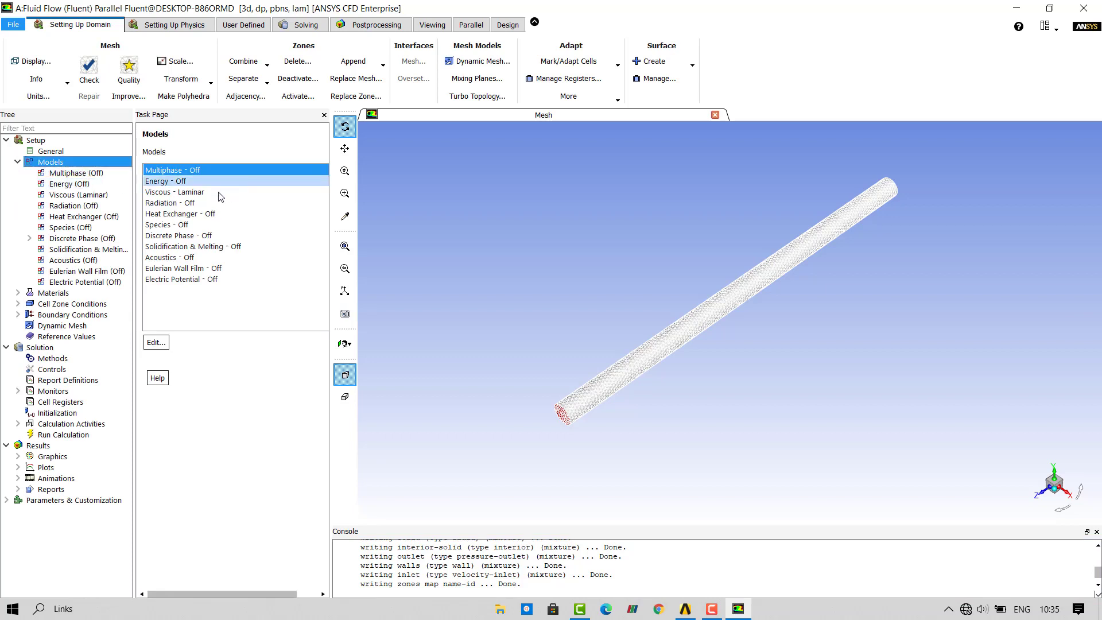
pyautogui.click(178, 192)
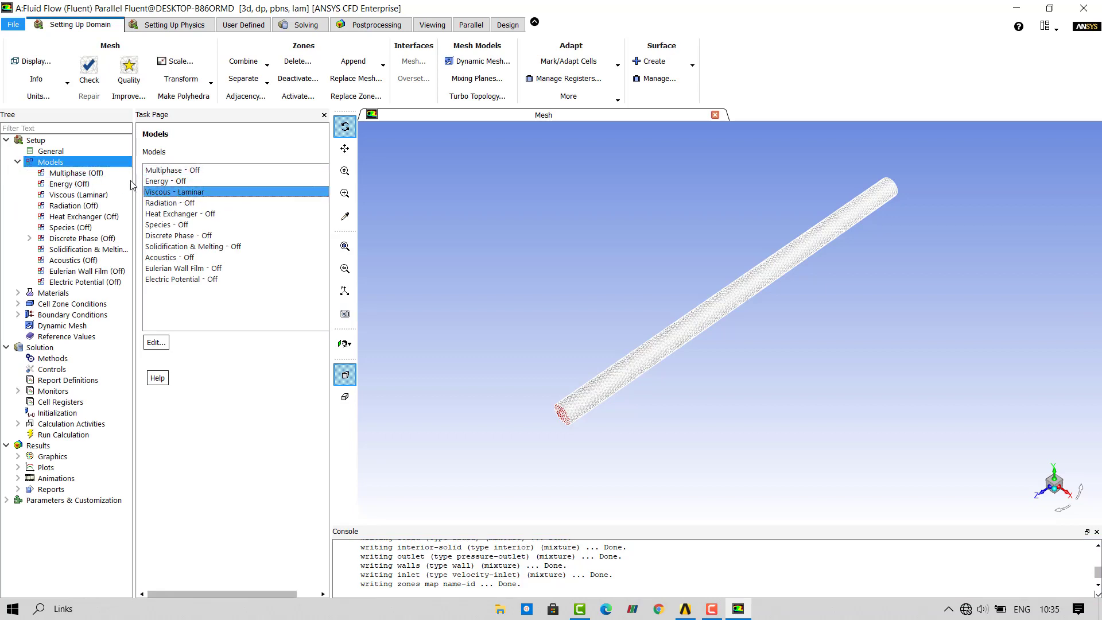
pyautogui.doubleClick(188, 192)
pyautogui.moveTo(219, 290); pyautogui.dragTo(225, 145)
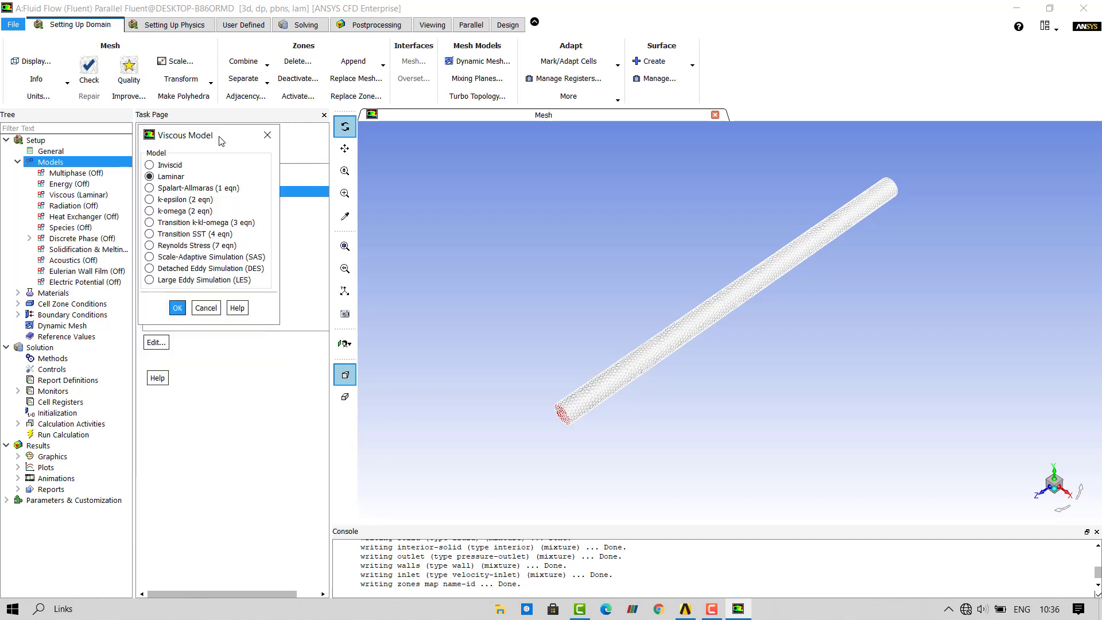
pyautogui.click(181, 201)
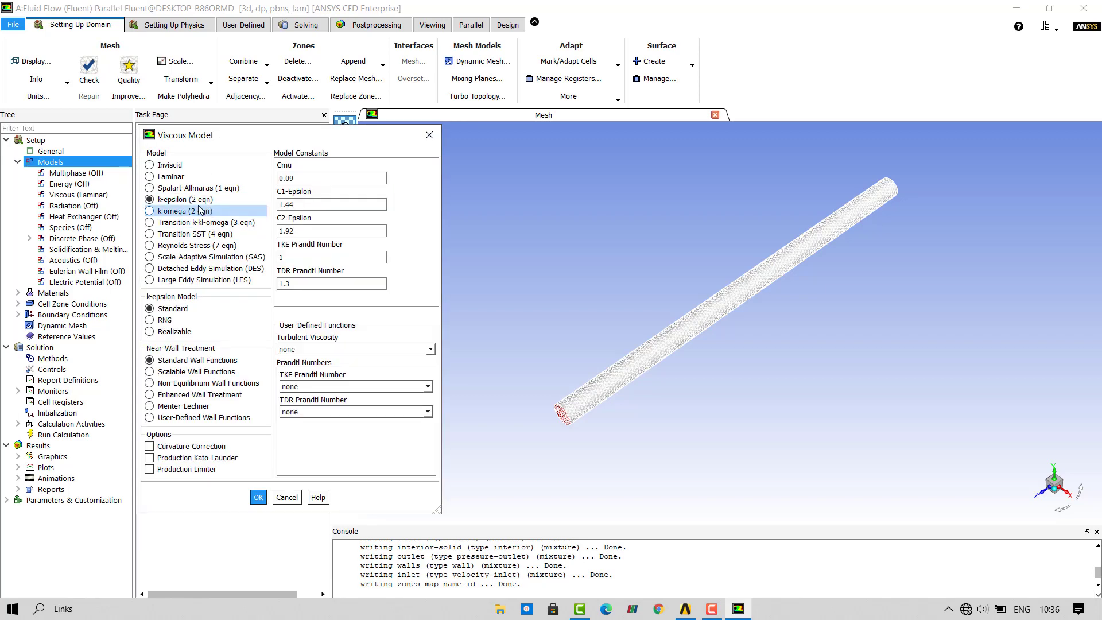
pyautogui.click(258, 498)
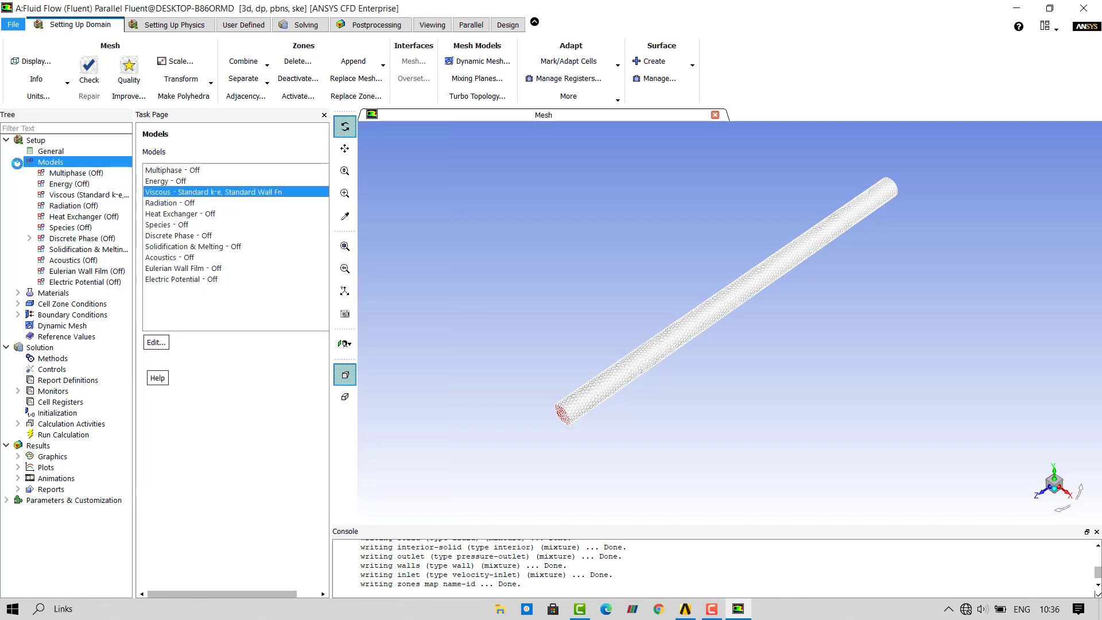
pyautogui.click(17, 162)
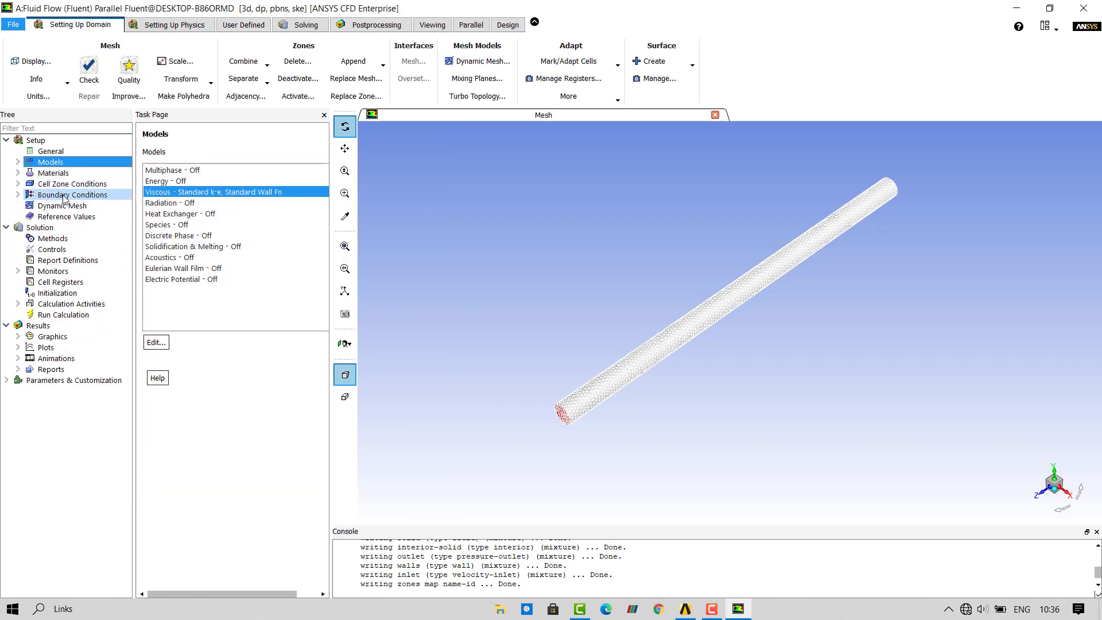
# Open the material editor for air on the Materials page.
pyautogui.doubleClick(53, 173)
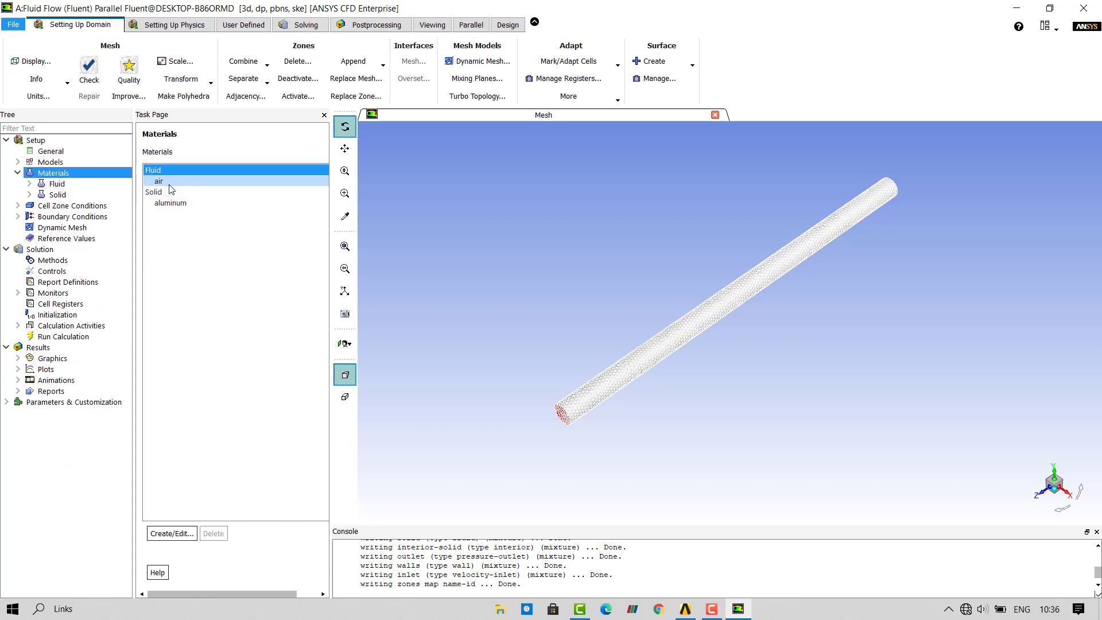
pyautogui.click(170, 184)
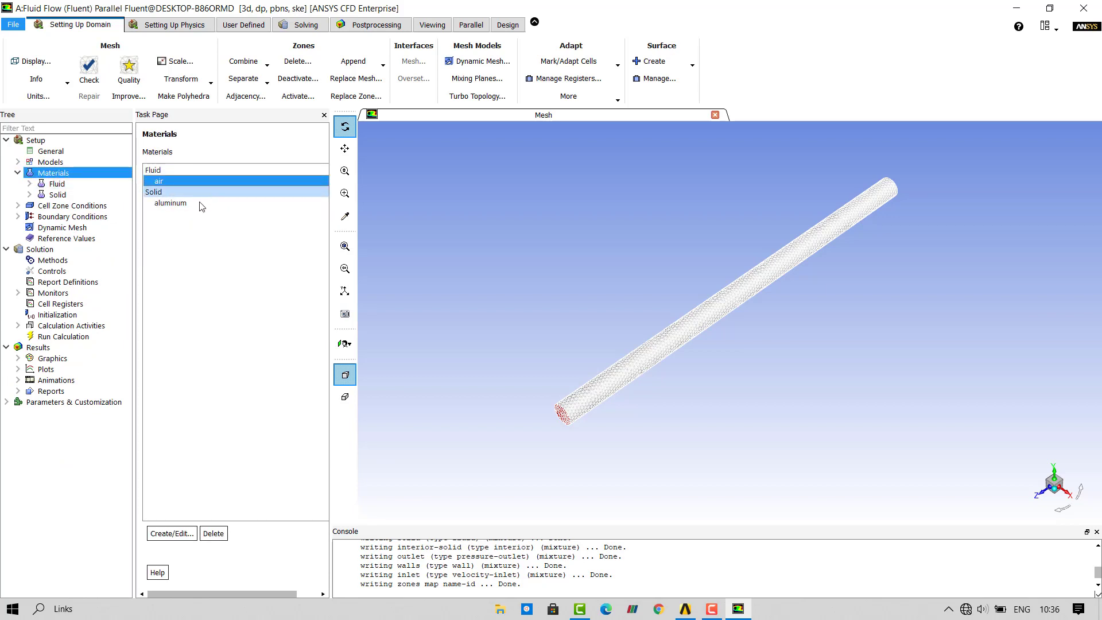
pyautogui.click(176, 534)
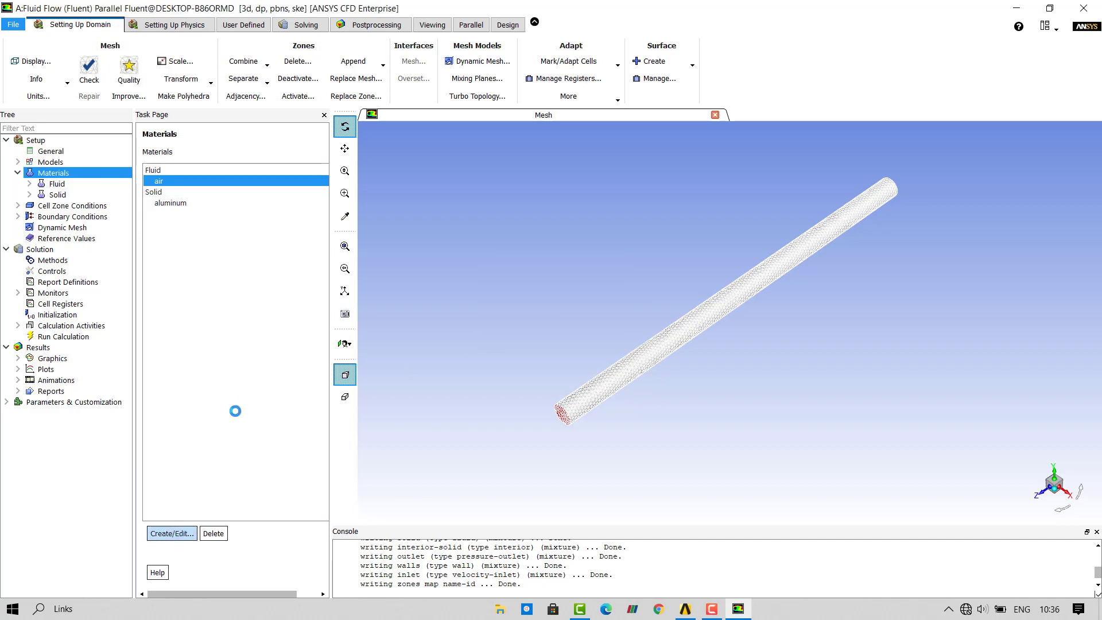
pyautogui.moveTo(295, 285); pyautogui.dragTo(291, 131)
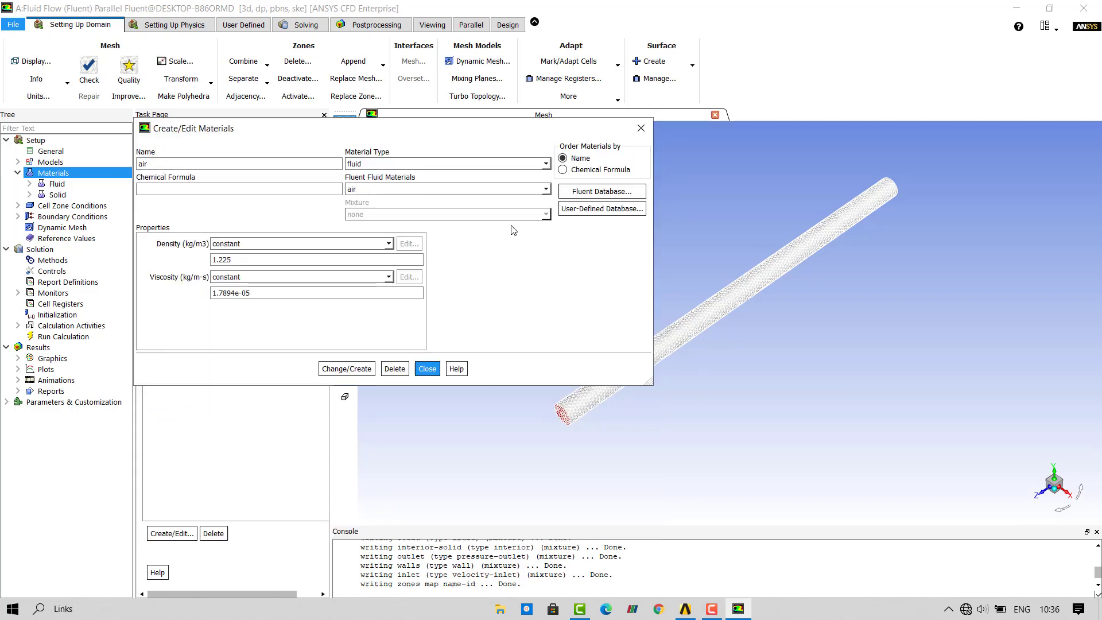
# Copy water-liquid from the Fluent database into the case's fluid materials.
pyautogui.click(589, 193)
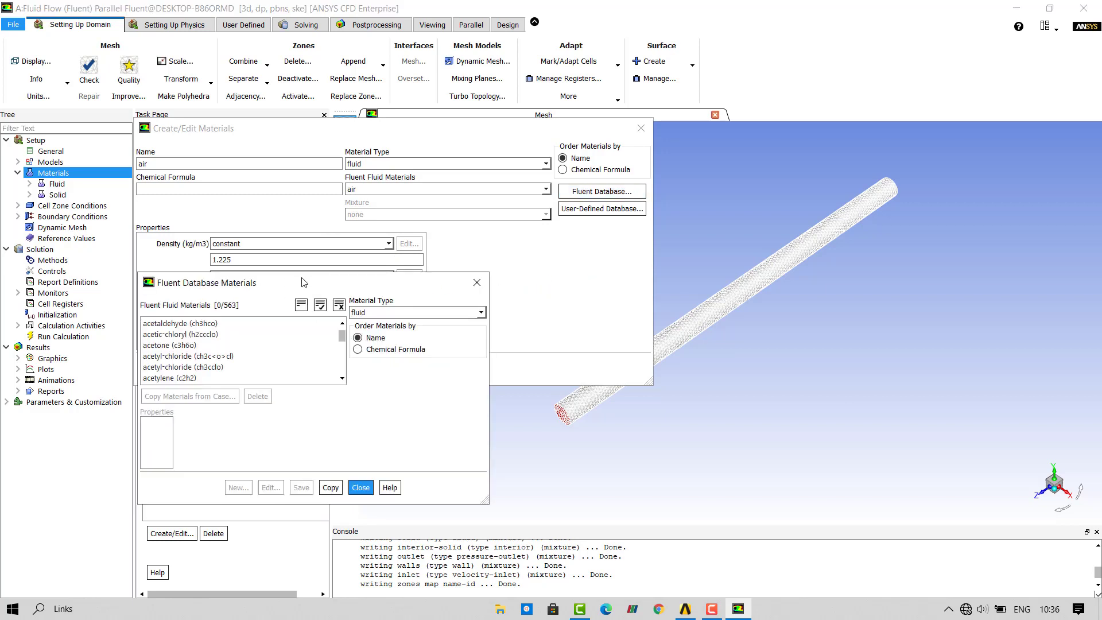
pyautogui.moveTo(302, 282); pyautogui.dragTo(300, 125)
pyautogui.scroll(-8, 230, 195)
pyautogui.scroll(8, 259, 195)
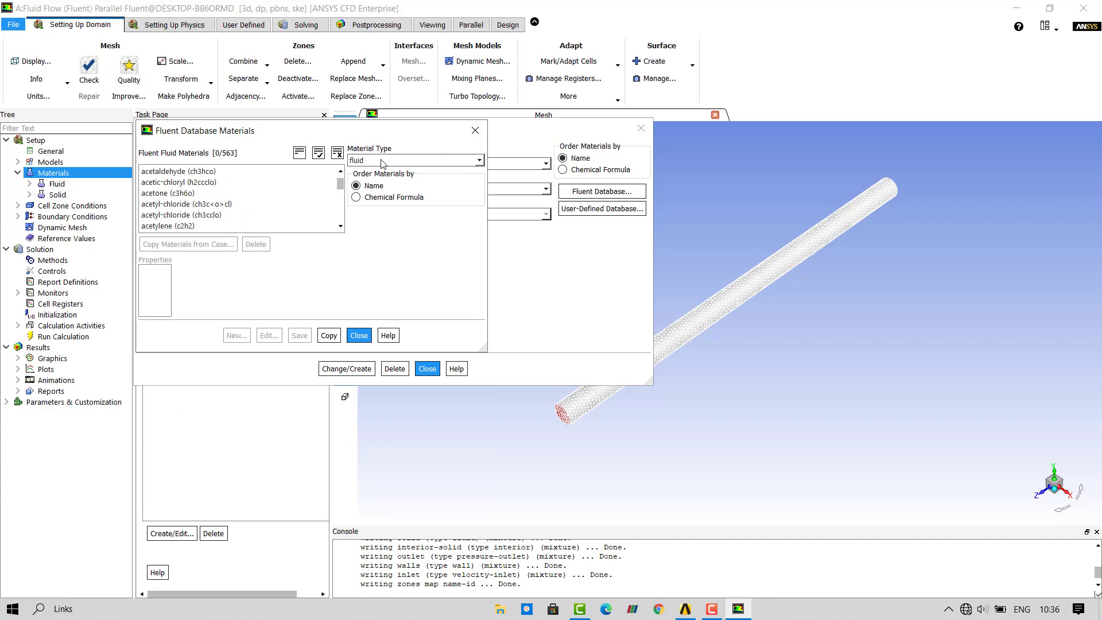
pyautogui.scroll(-15, 322, 204)
pyautogui.moveTo(340, 198); pyautogui.dragTo(339, 212)
pyautogui.click(222, 226)
pyautogui.scroll(-1, 195, 213)
pyautogui.click(190, 205)
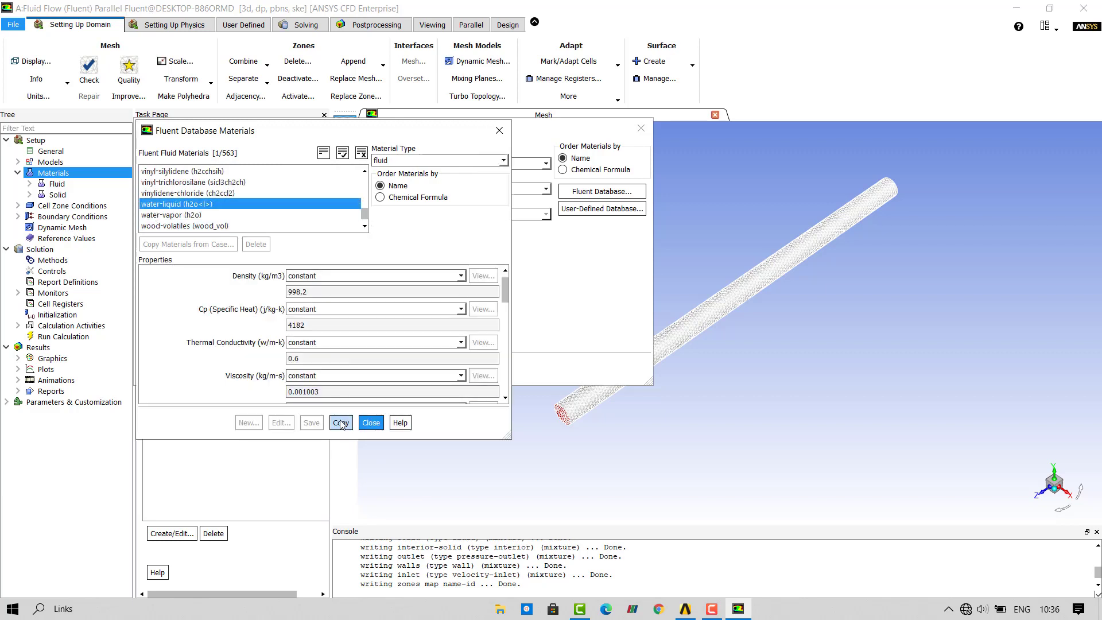
pyautogui.click(341, 423)
pyautogui.click(372, 423)
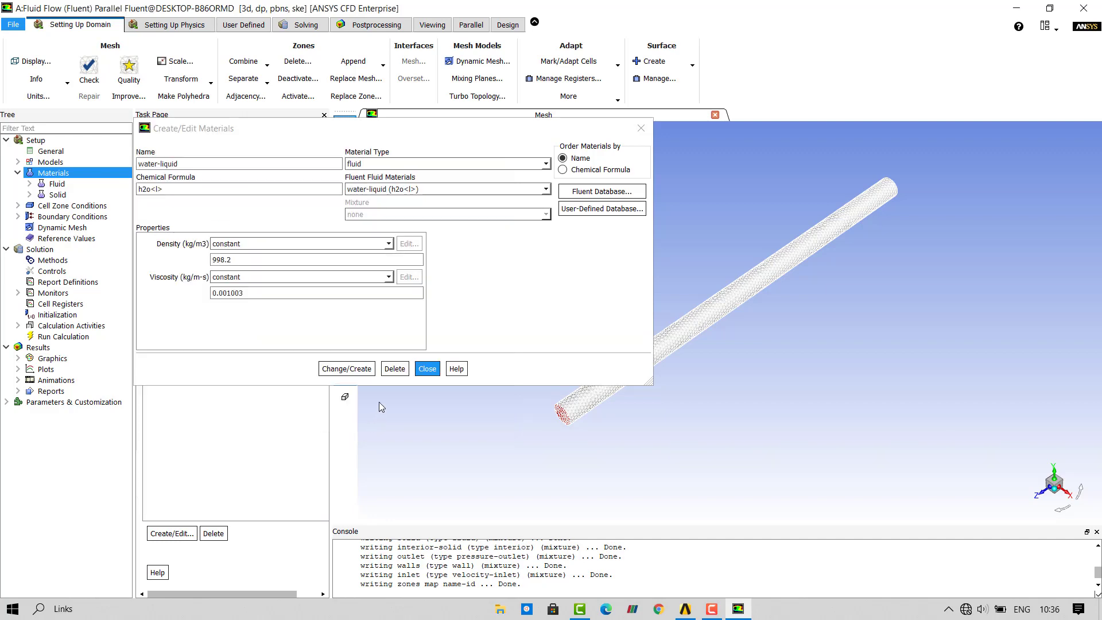
pyautogui.click(427, 369)
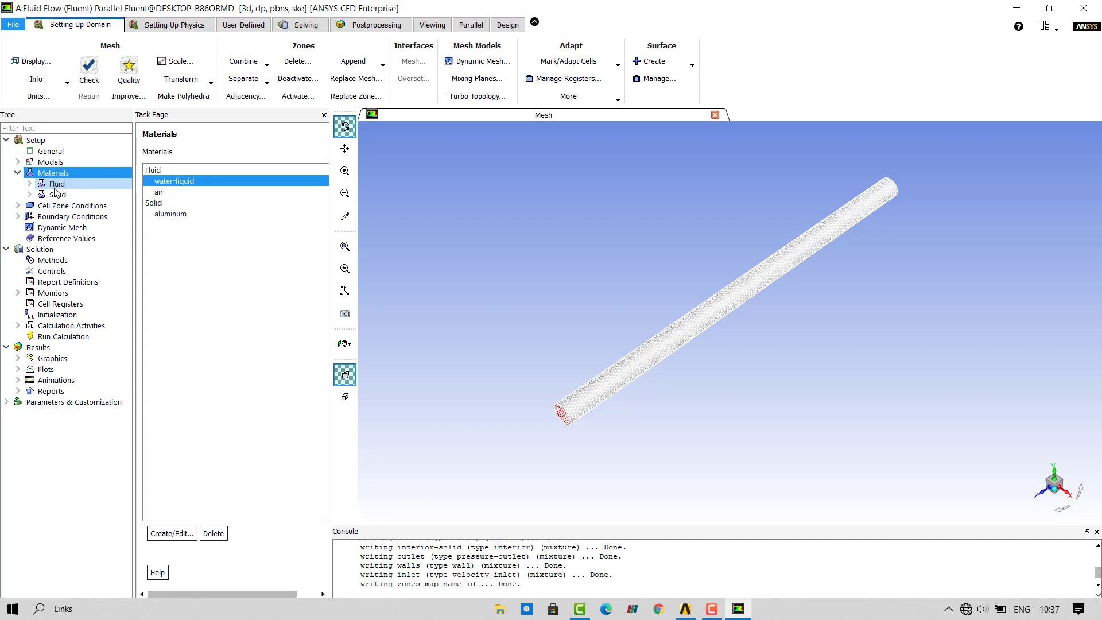
# Set the inlet velocity magnitude to 0.1 m/s.
pyautogui.click(83, 217)
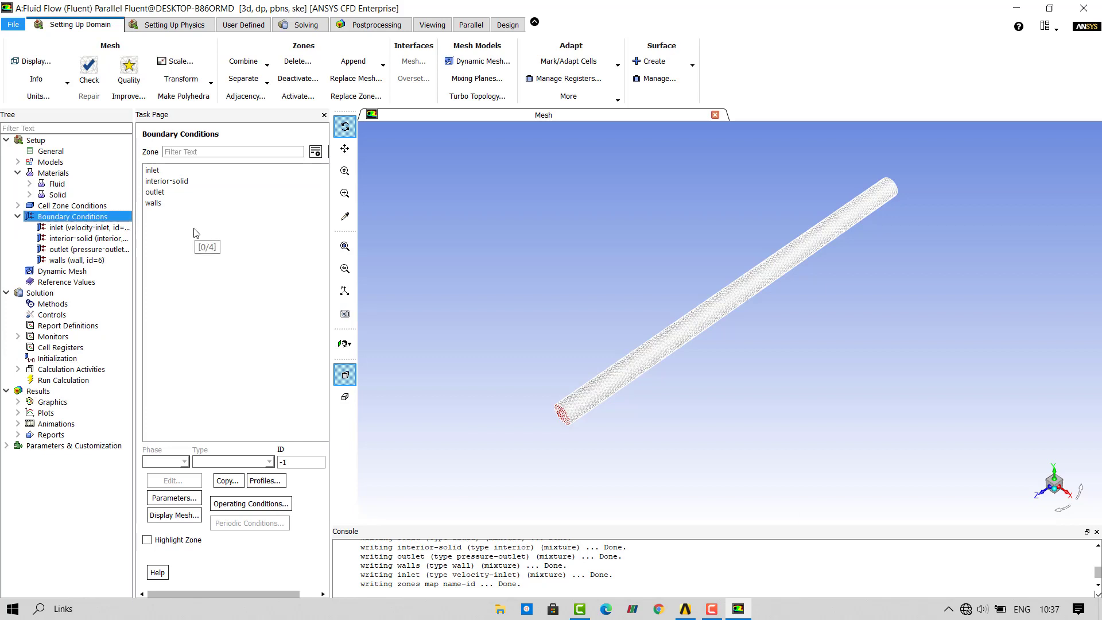
pyautogui.click(164, 172)
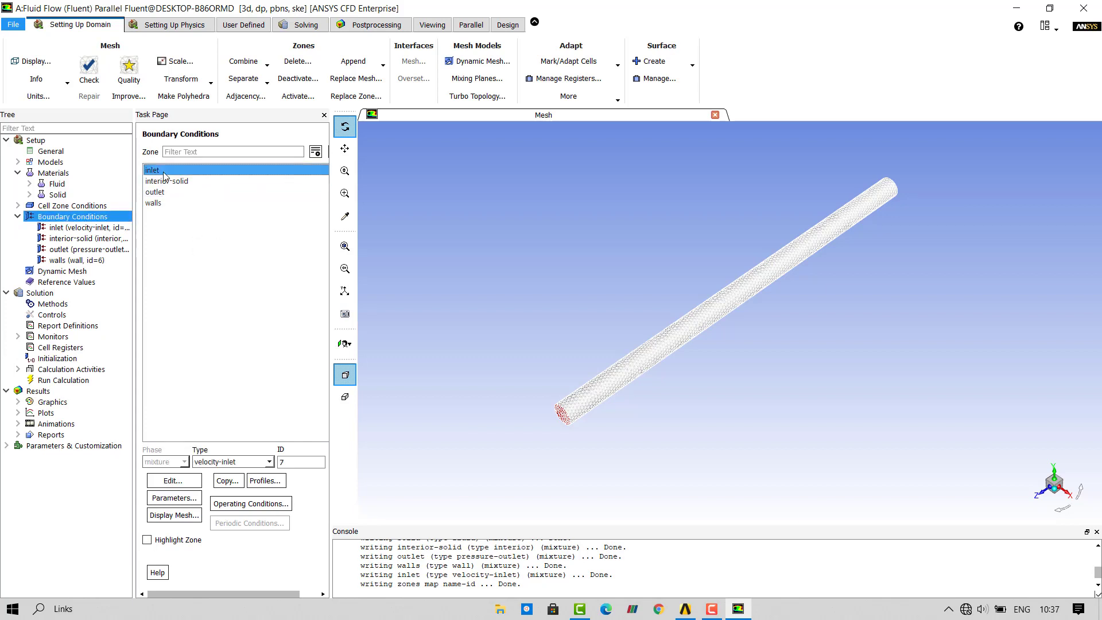
pyautogui.doubleClick(165, 172)
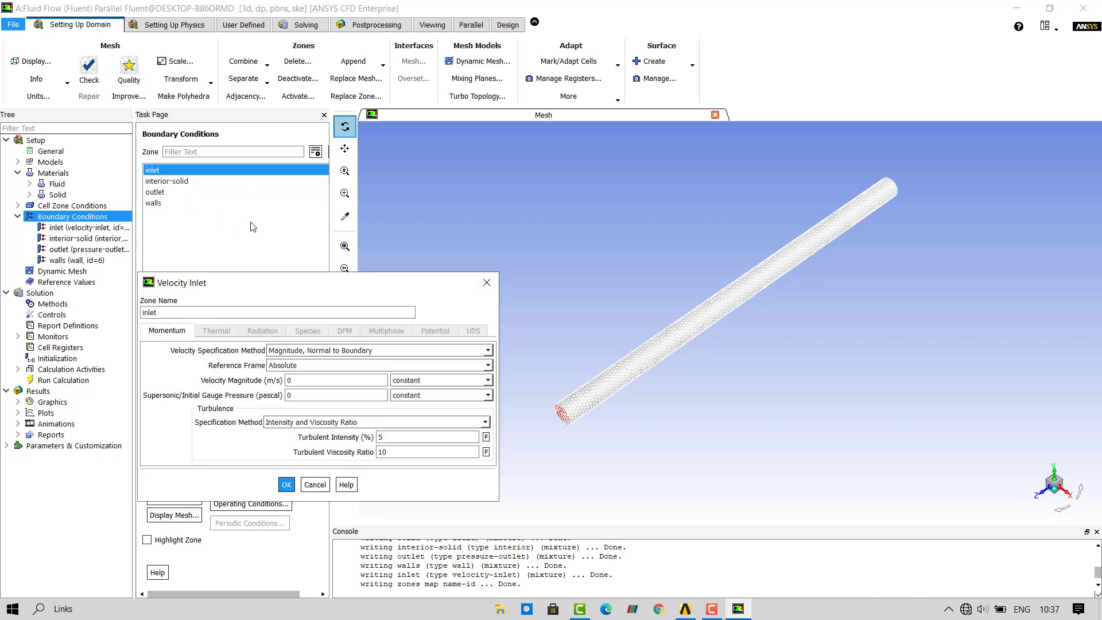
pyautogui.moveTo(270, 288); pyautogui.dragTo(269, 139)
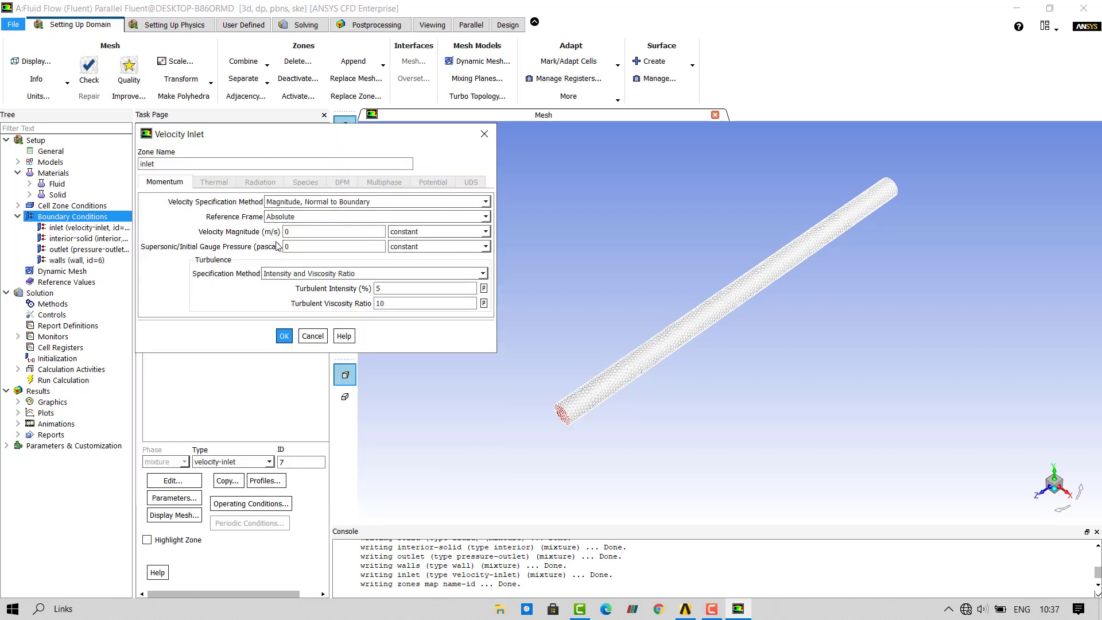
pyautogui.doubleClick(287, 231)
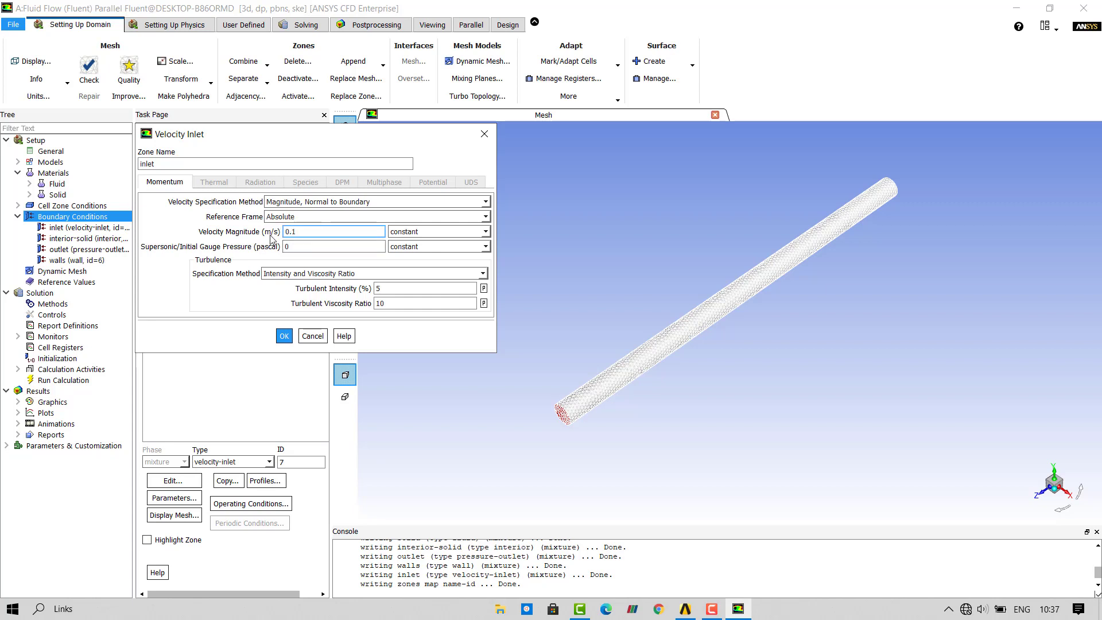
pyautogui.click(284, 335)
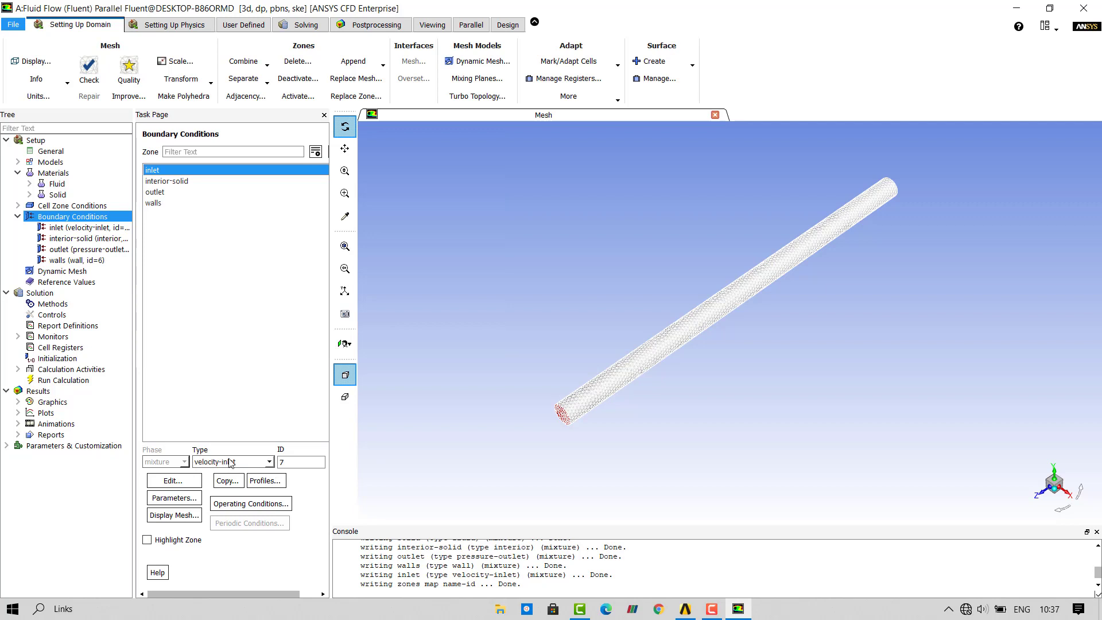
# Confirm the outlet stays a pressure-outlet without changes.
pyautogui.click(201, 194)
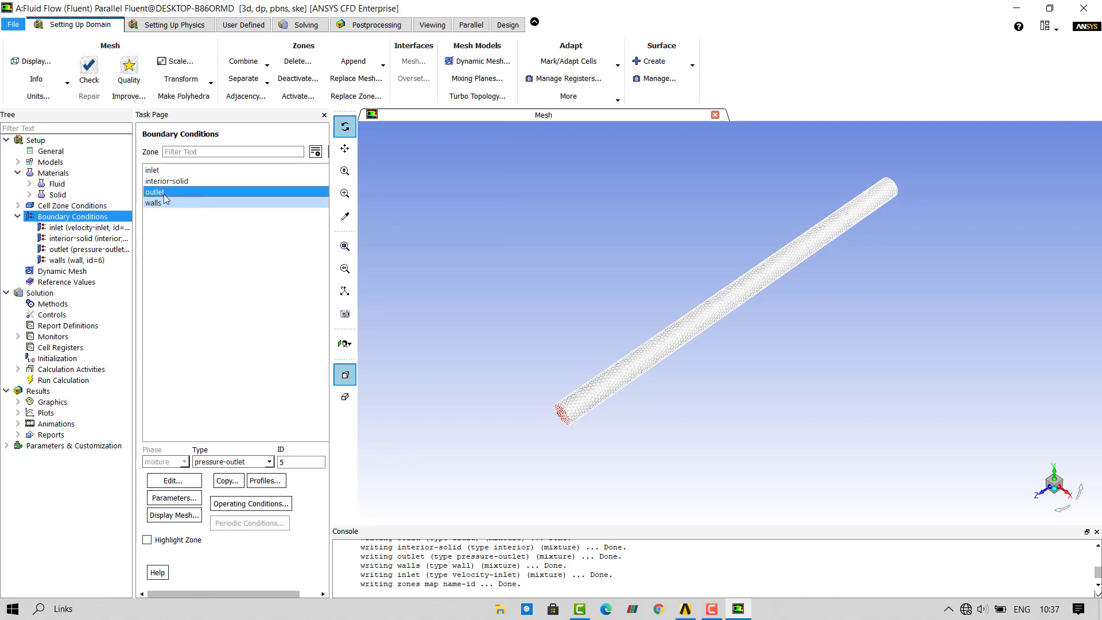
pyautogui.click(269, 462)
pyautogui.click(230, 557)
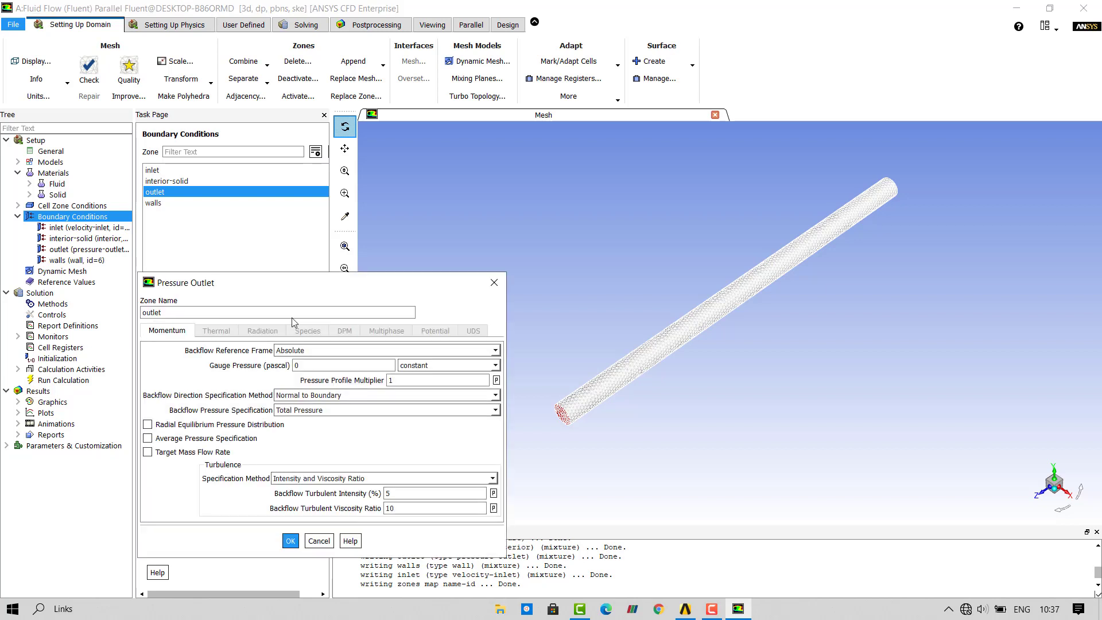
pyautogui.click(493, 282)
pyautogui.click(18, 216)
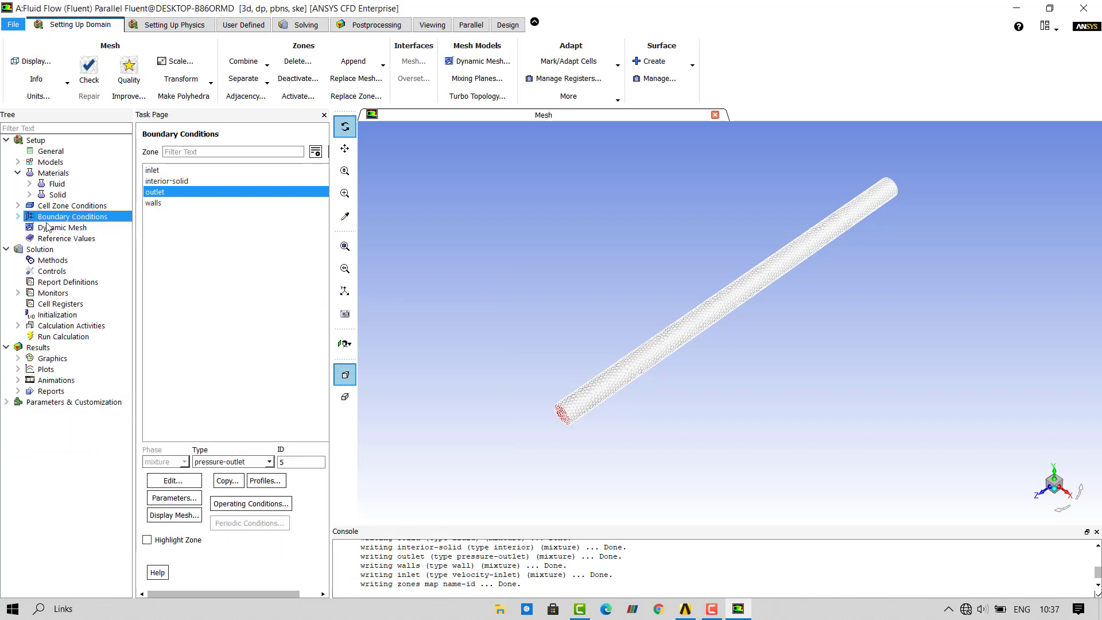
# Use the Coupled scheme with Second Order Upwind for turbulent kinetic energy and dissipation rate.
pyautogui.click(73, 262)
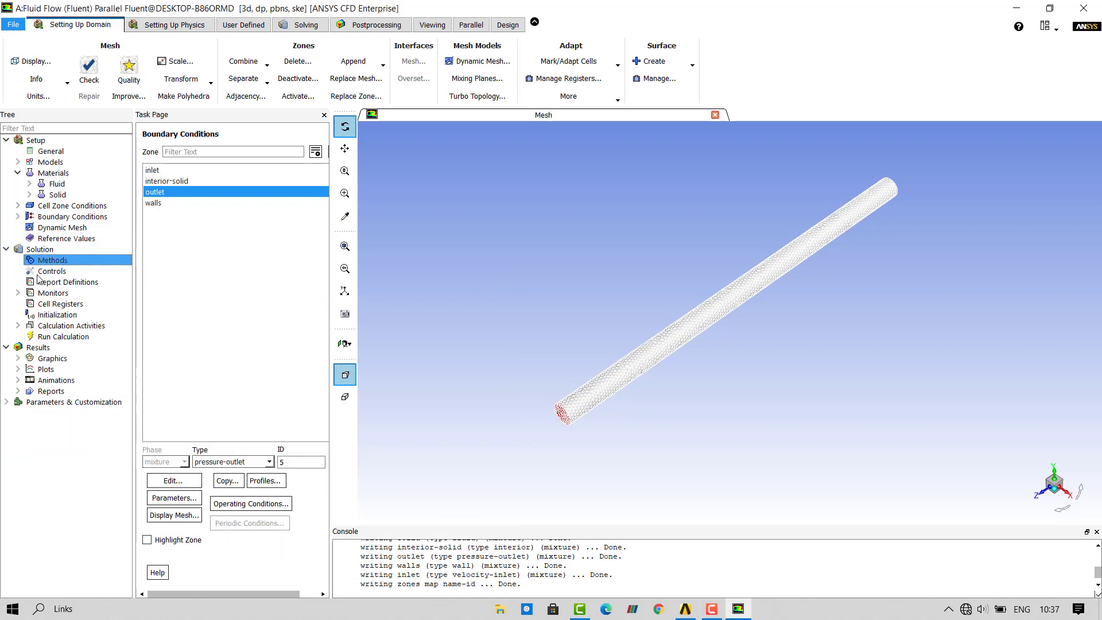
pyautogui.click(183, 173)
pyautogui.click(160, 211)
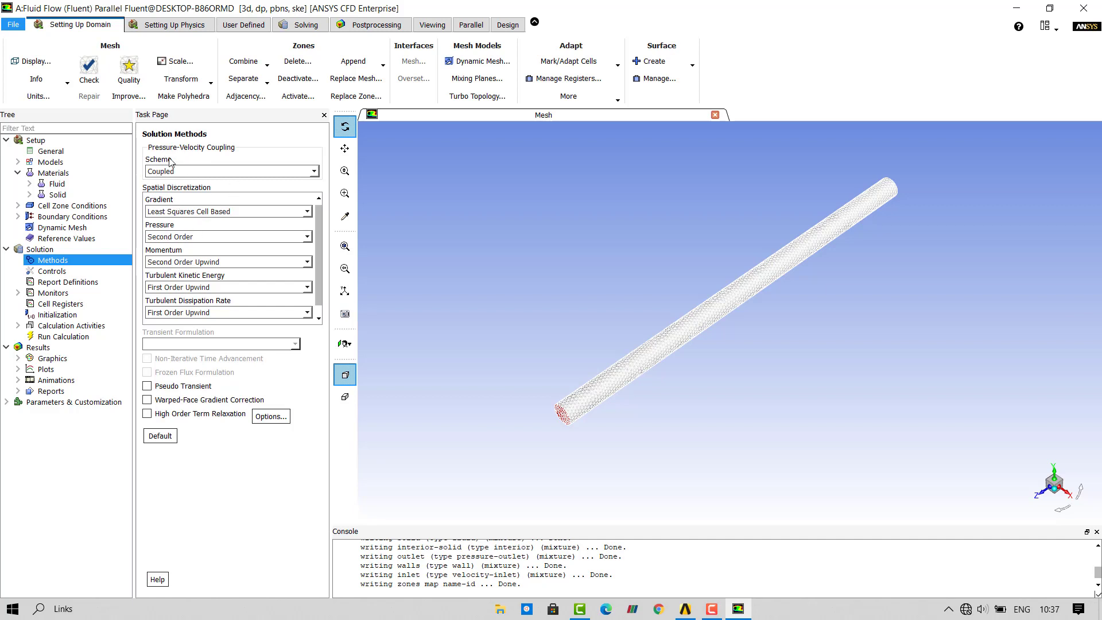
pyautogui.click(171, 290)
pyautogui.click(192, 312)
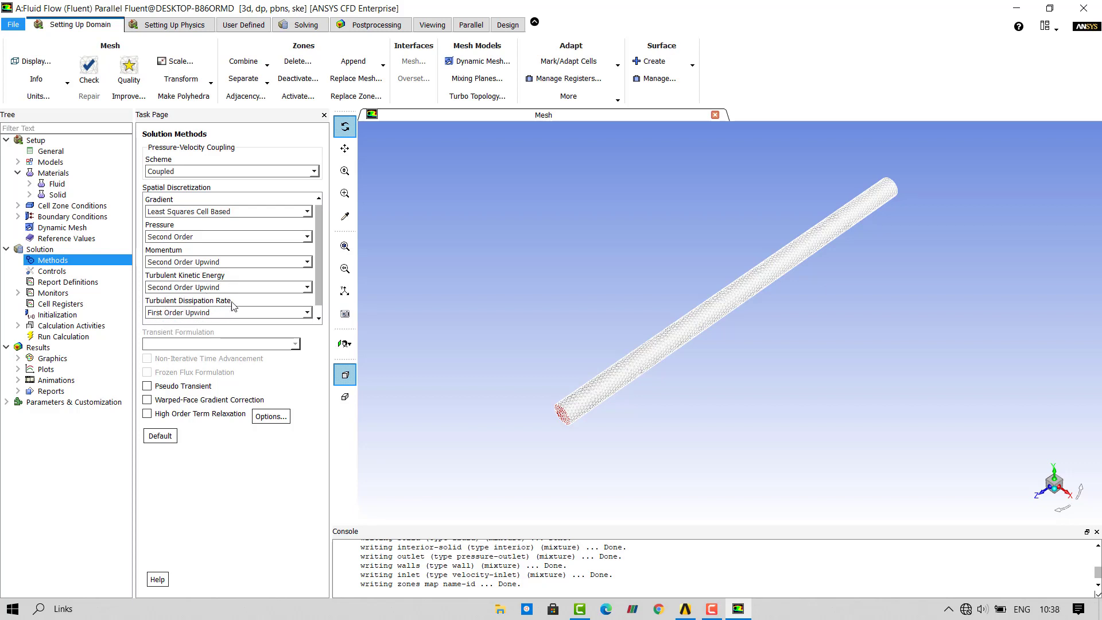
pyautogui.click(179, 314)
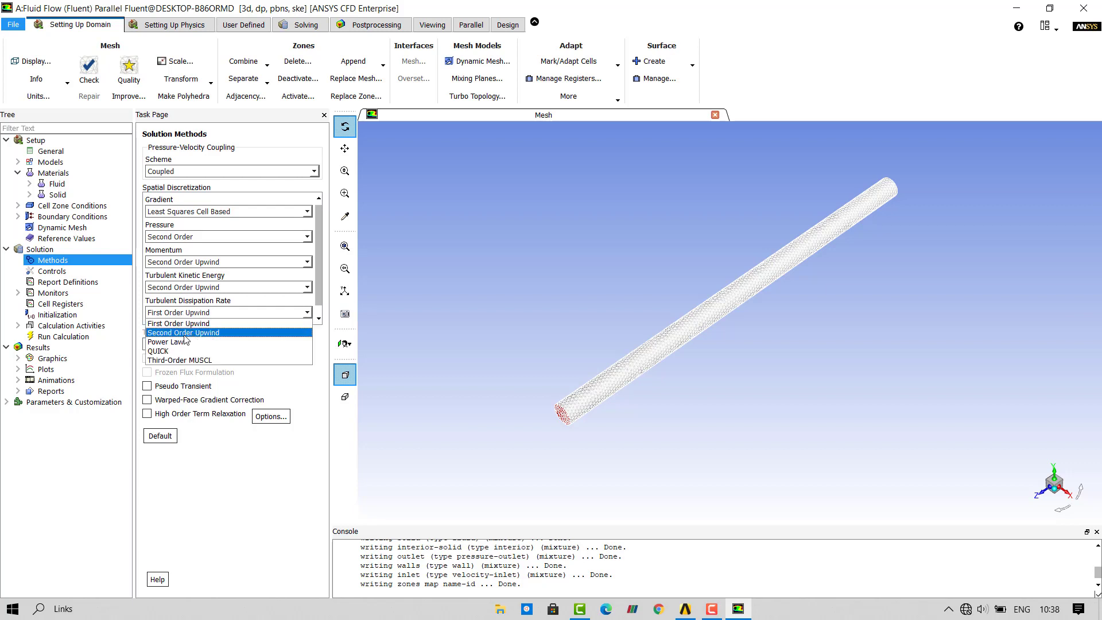
pyautogui.click(181, 334)
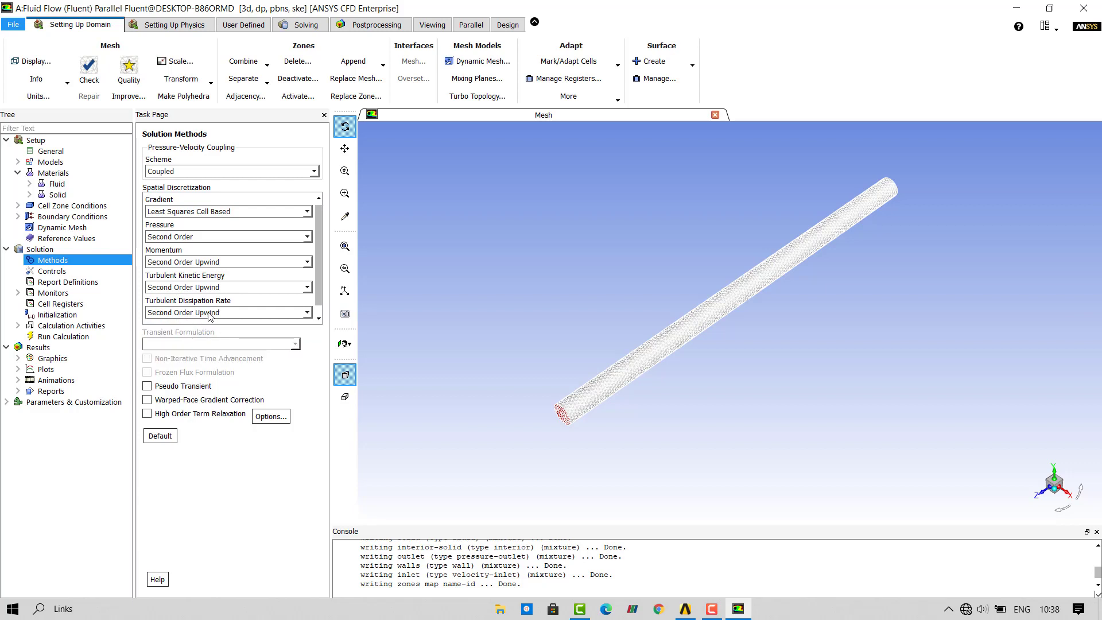
pyautogui.click(57, 316)
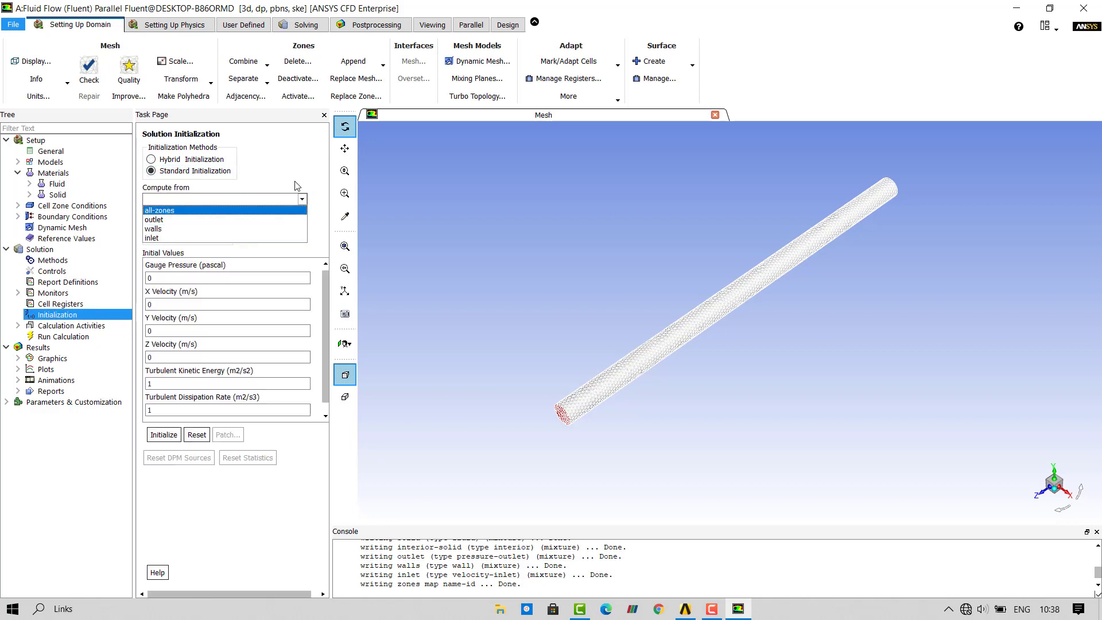
# Initialize the flow field from the inlet using Standard Initialization.
pyautogui.click(178, 175)
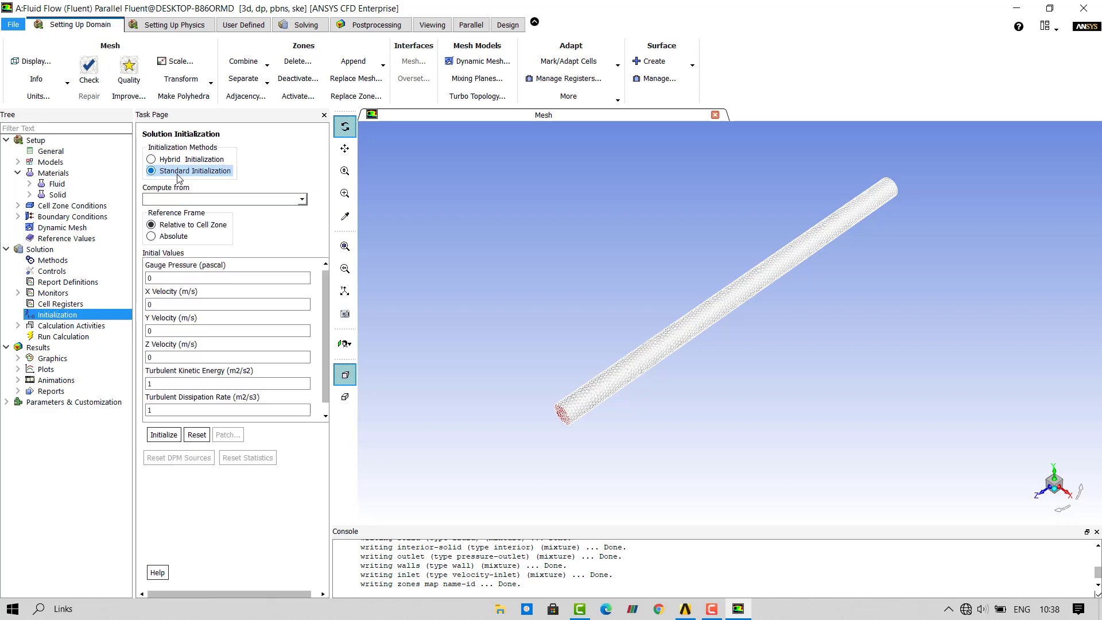
pyautogui.click(303, 202)
pyautogui.click(201, 233)
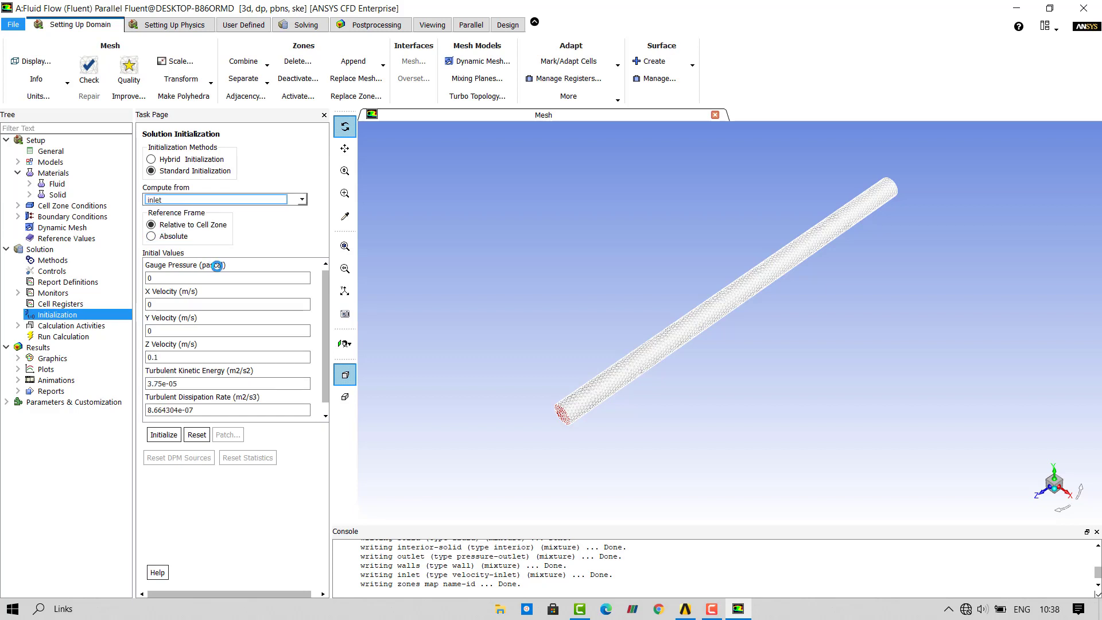
pyautogui.click(165, 435)
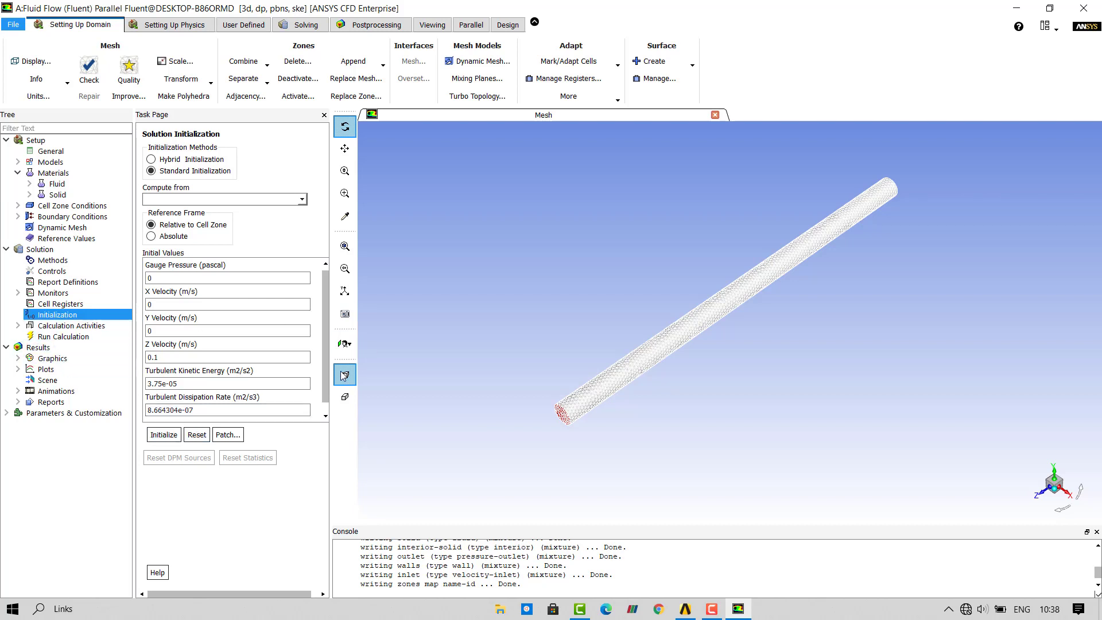
pyautogui.click(71, 338)
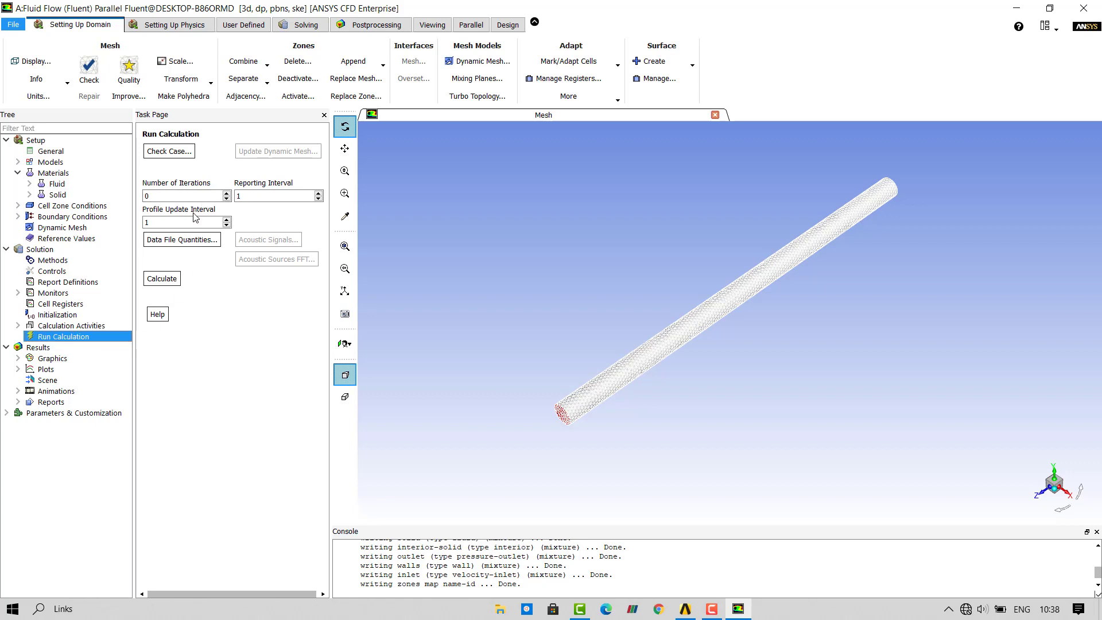
# Set the iteration count to 200 and select the Residual monitor.
pyautogui.doubleClick(184, 195)
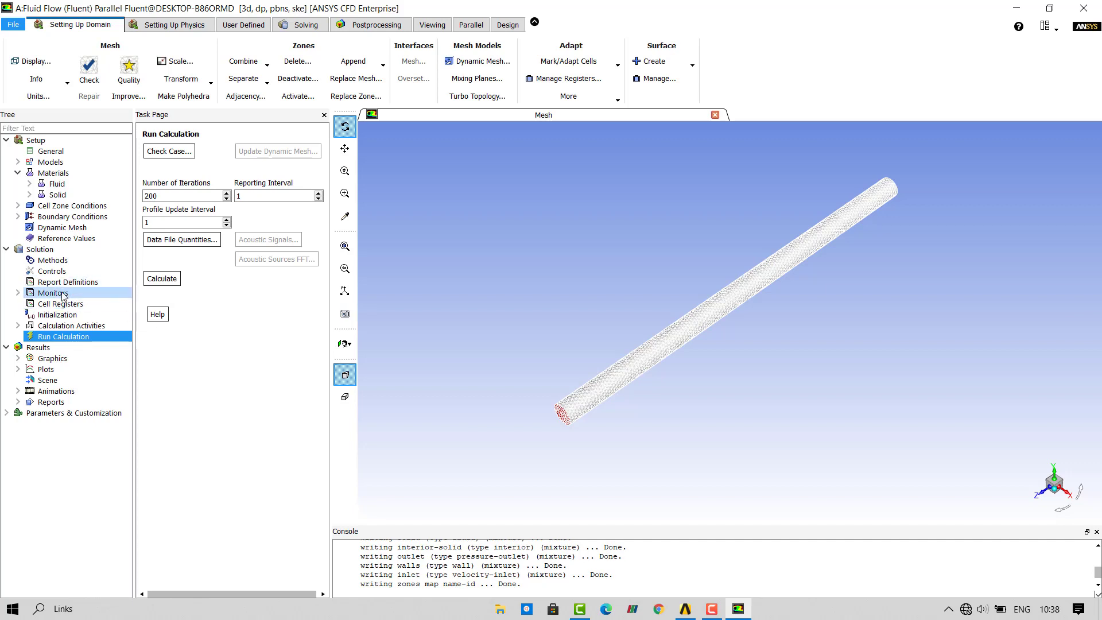
pyautogui.click(25, 294)
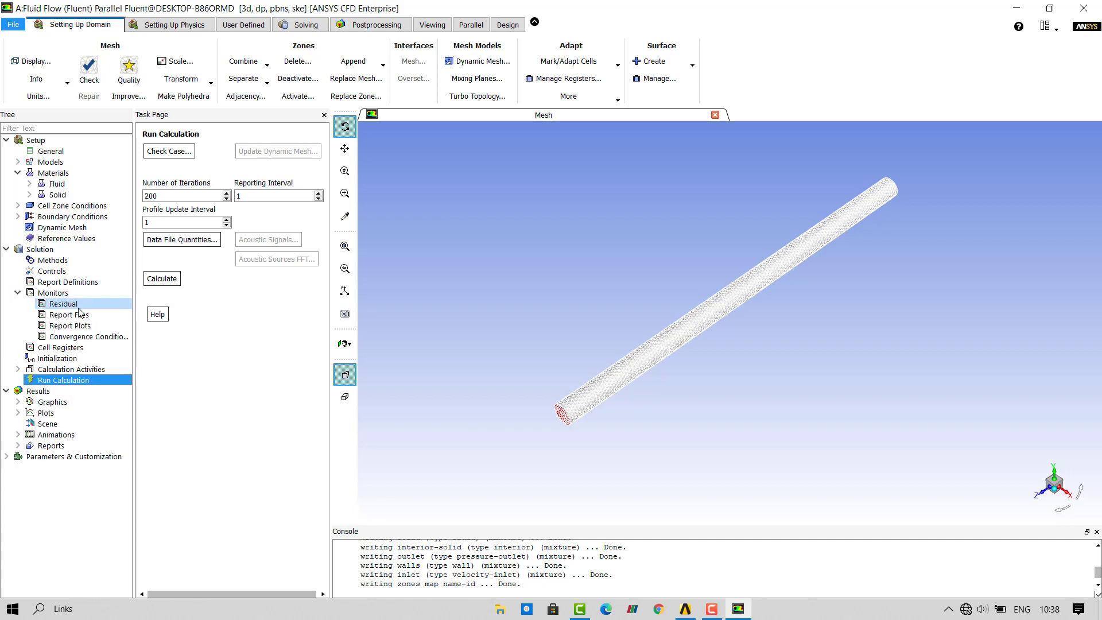
pyautogui.click(55, 294)
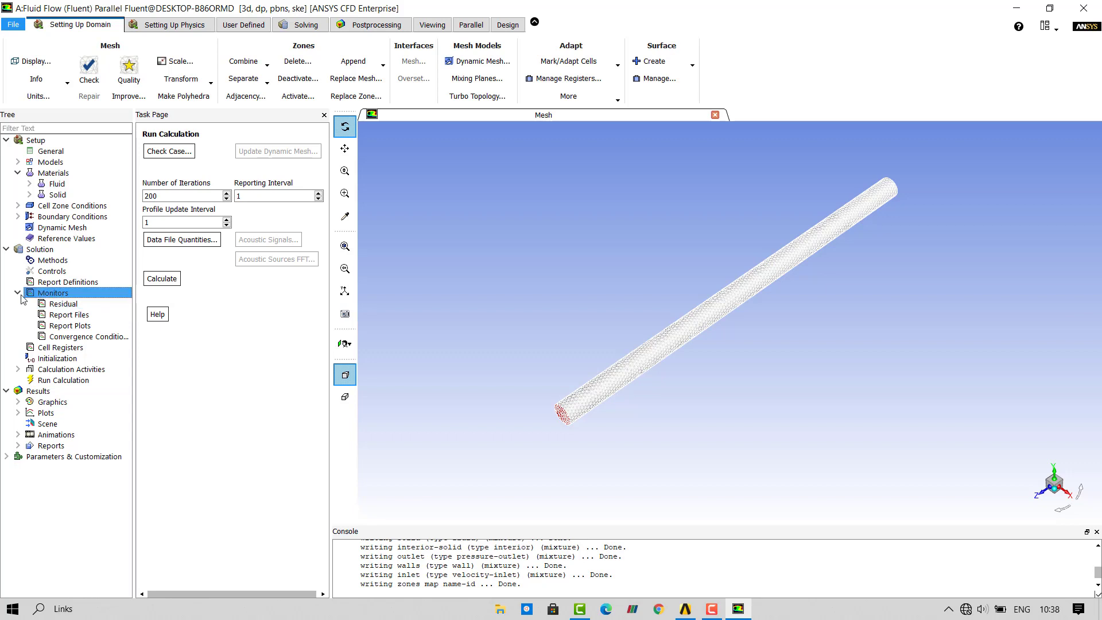
pyautogui.click(73, 303)
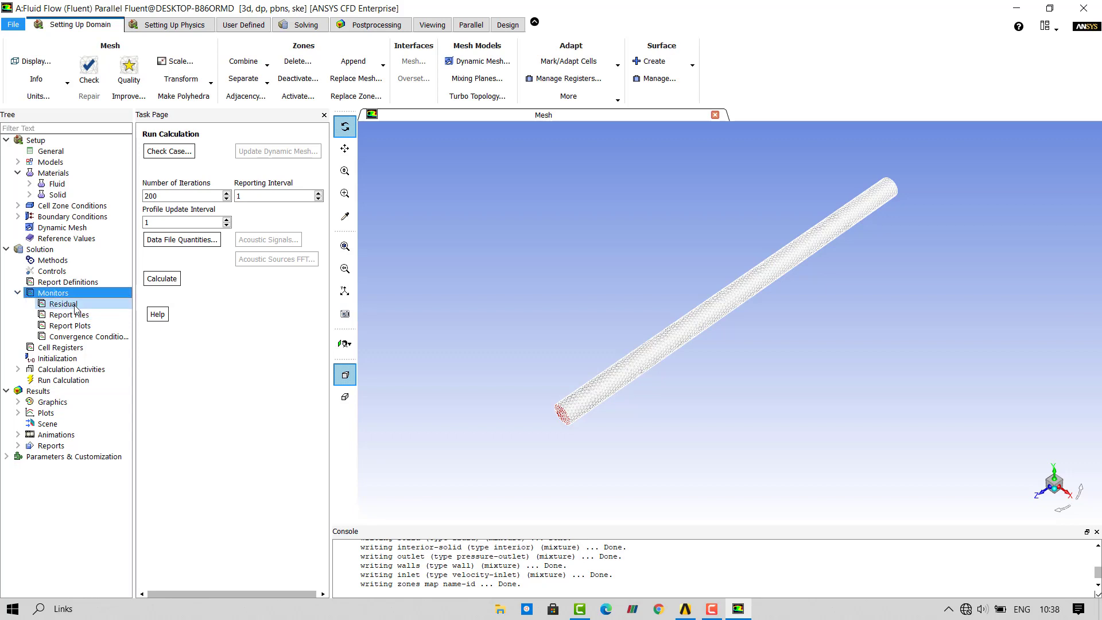
# Turn off convergence checks for continuity, x/y/z-velocity, k and epsilon residuals.
pyautogui.doubleClick(79, 306)
pyautogui.moveTo(263, 281); pyautogui.dragTo(263, 135)
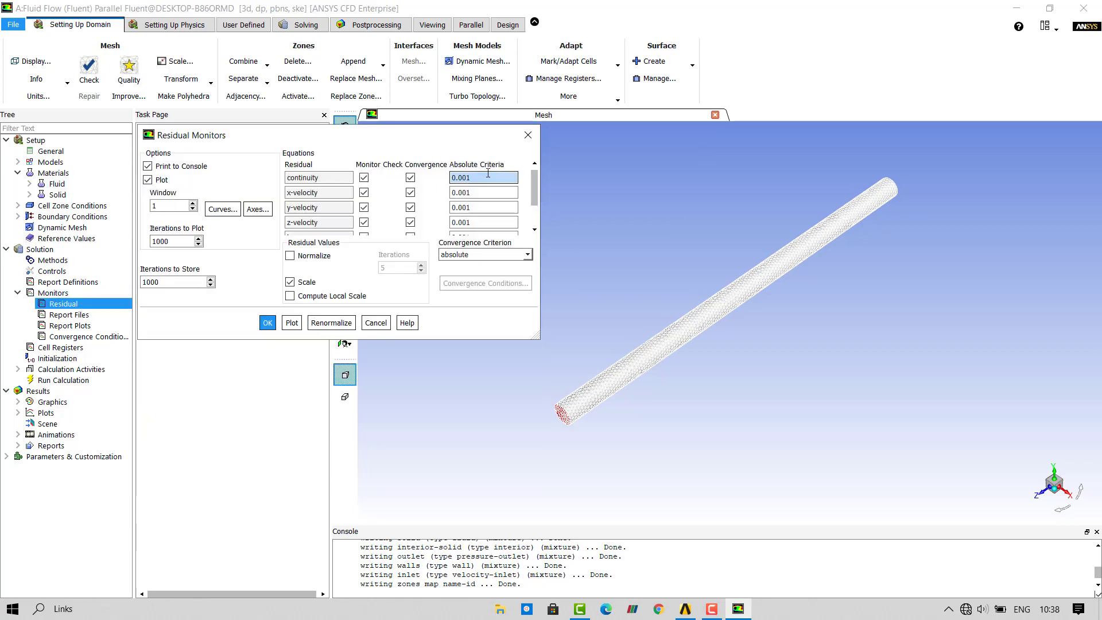
pyautogui.click(411, 178)
pyautogui.click(411, 192)
pyautogui.click(410, 208)
pyautogui.click(411, 223)
pyautogui.scroll(-2, 412, 227)
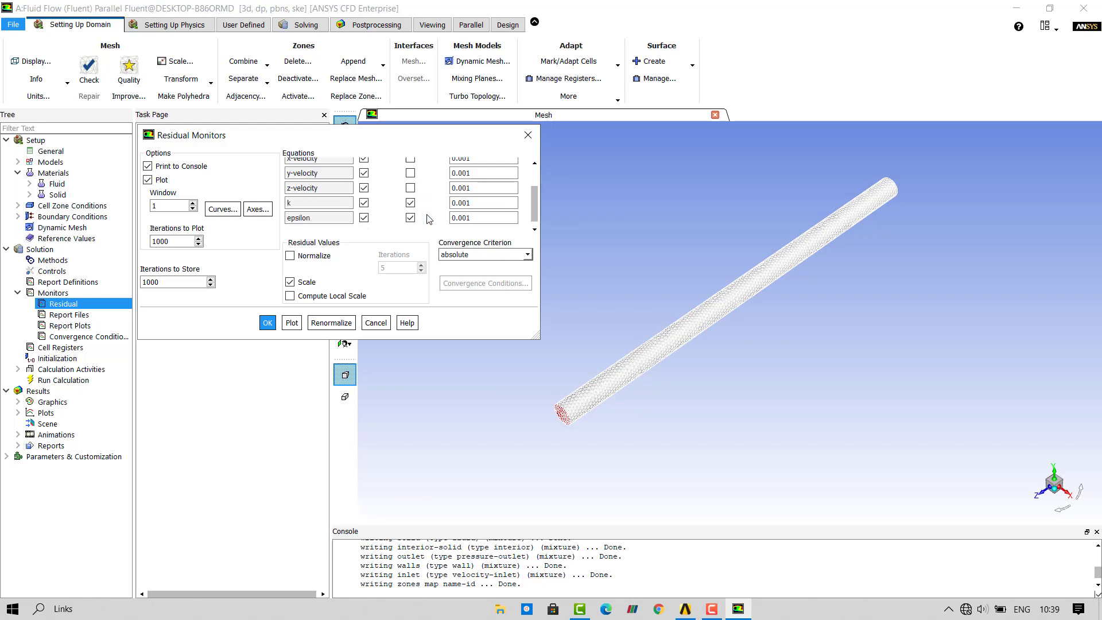
pyautogui.click(411, 203)
pyautogui.click(411, 218)
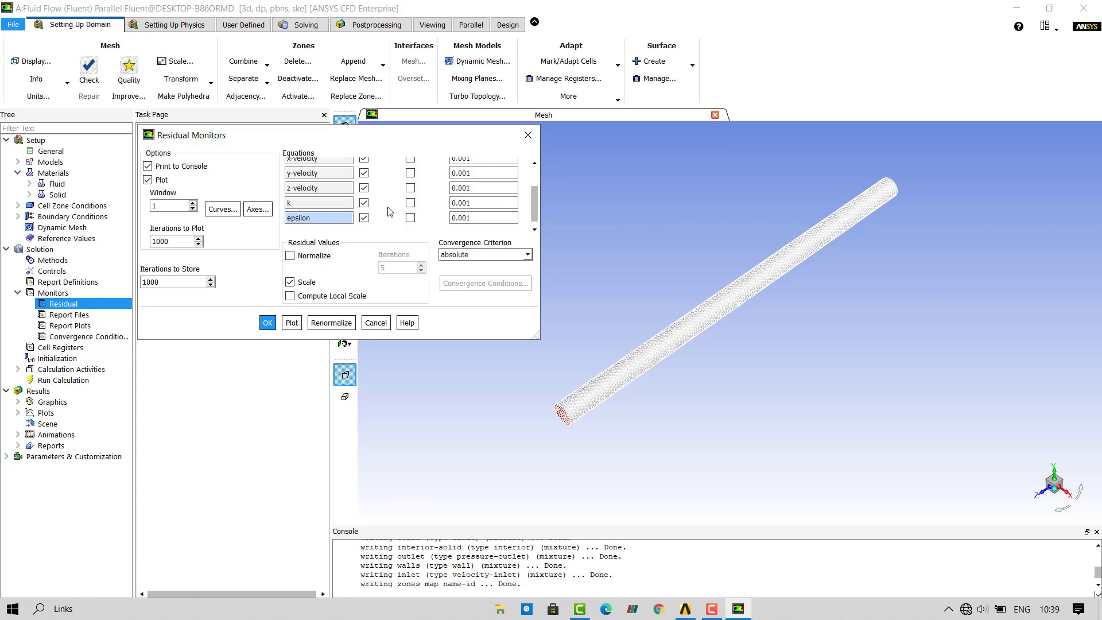
pyautogui.scroll(2, 396, 210)
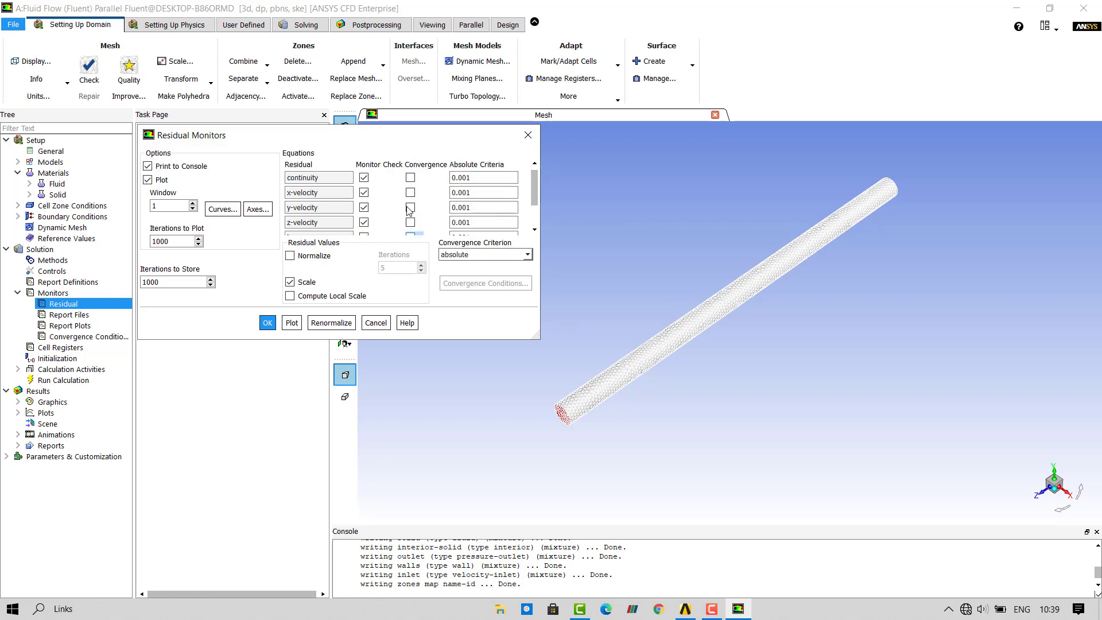
# Apply the residual monitor changes and run the calculation for 200 iterations.
pyautogui.click(267, 324)
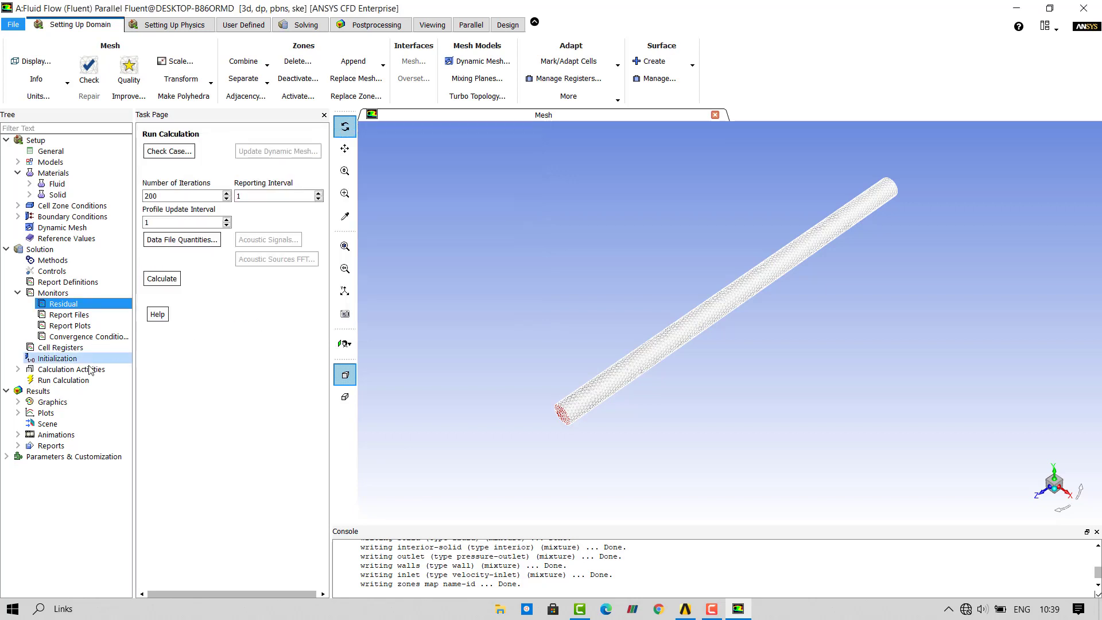
pyautogui.click(74, 380)
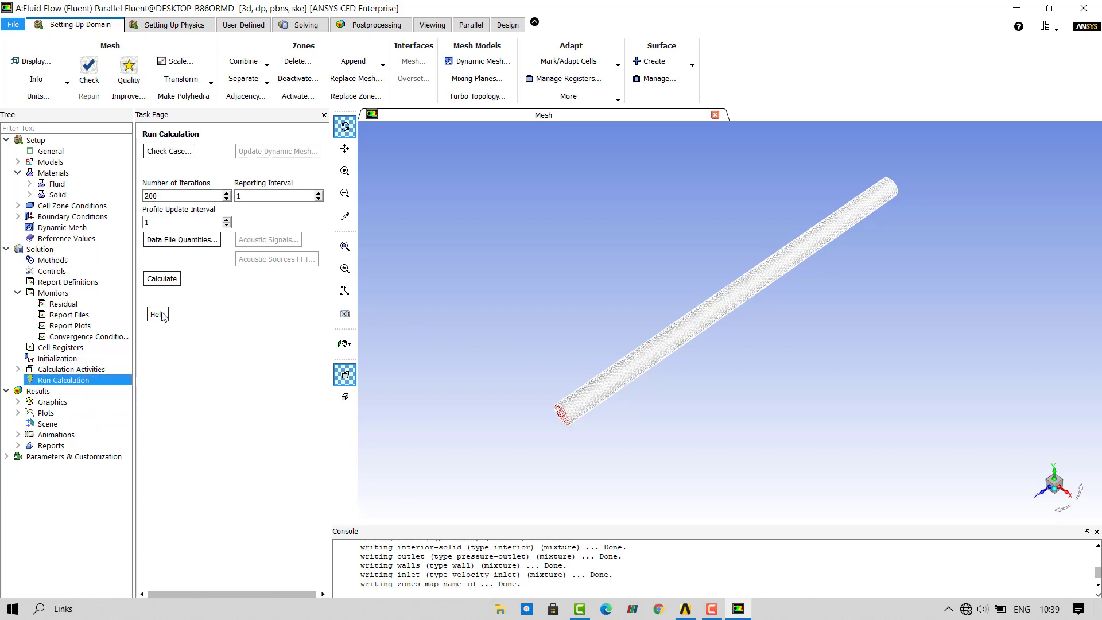
pyautogui.click(163, 279)
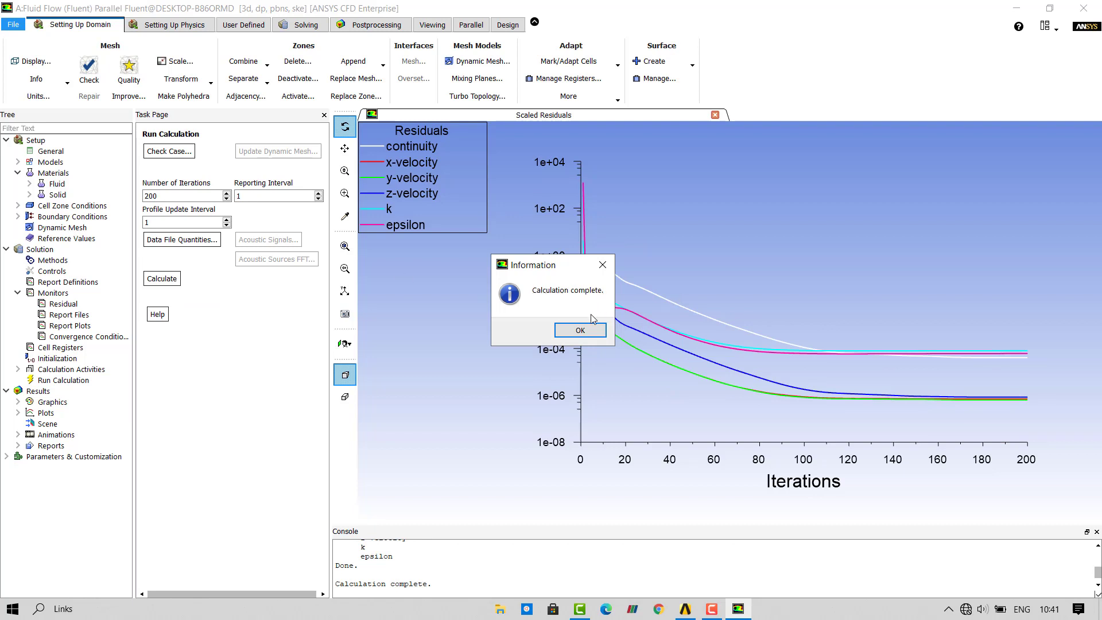
# Dismiss the Calculation complete notice to view the final residual plot.
pyautogui.click(597, 333)
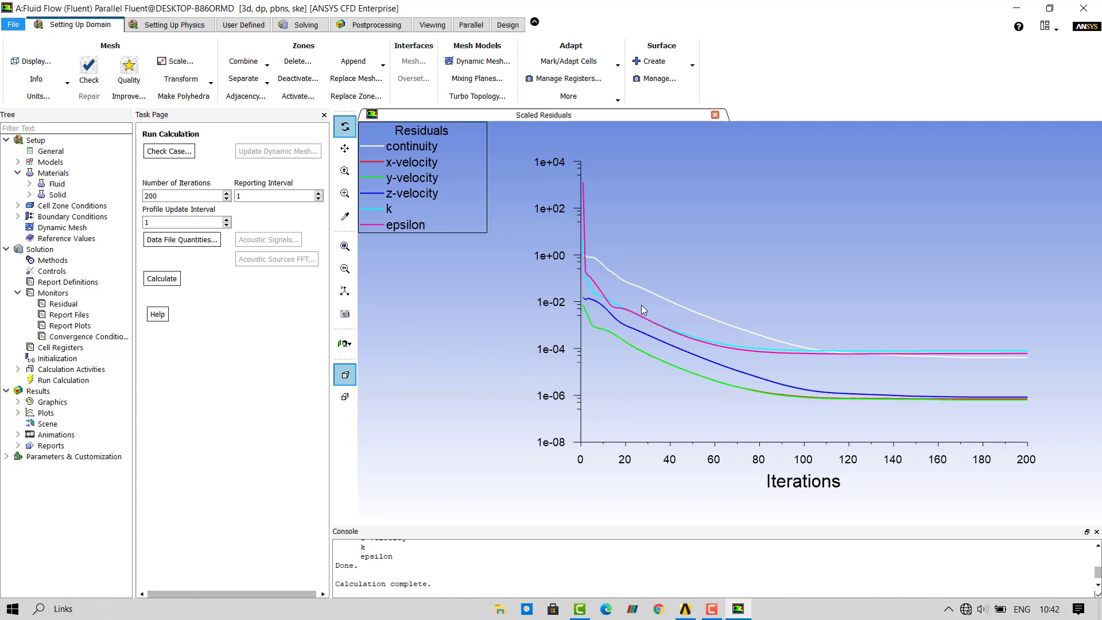
# Quit Fluent and open the flow system's Results cell in CFD-Post.
pyautogui.click(1084, 8)
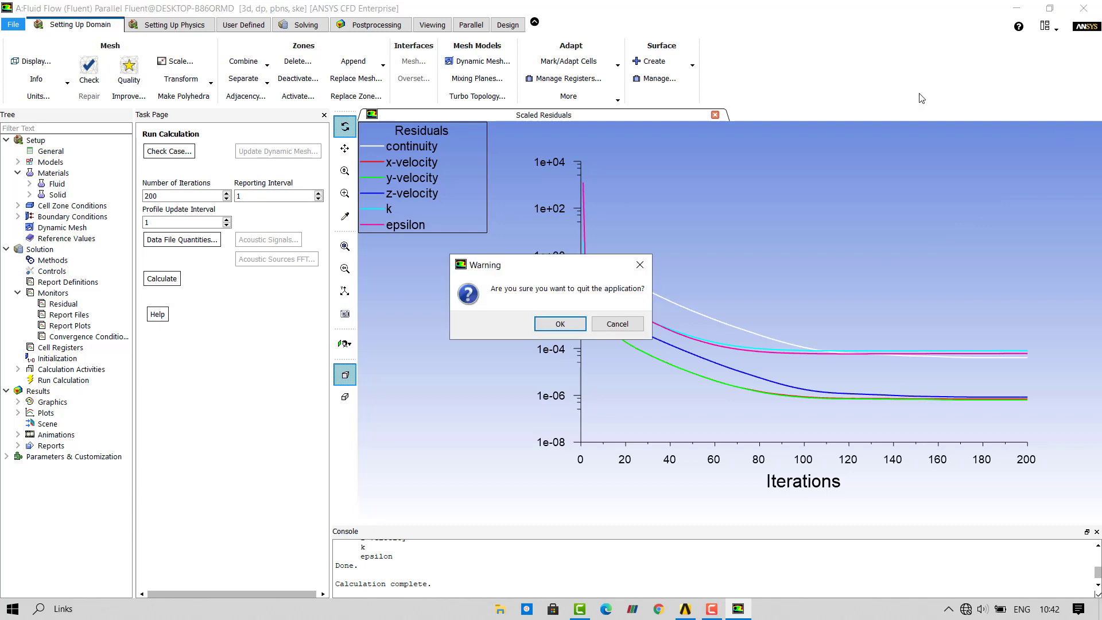
pyautogui.click(540, 325)
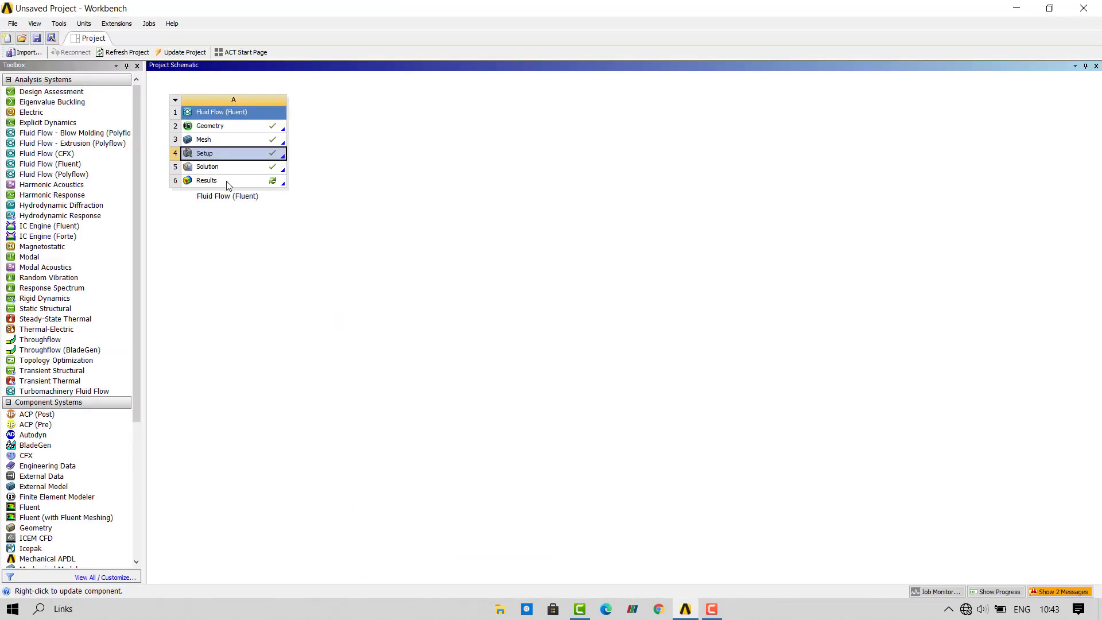
pyautogui.click(229, 183)
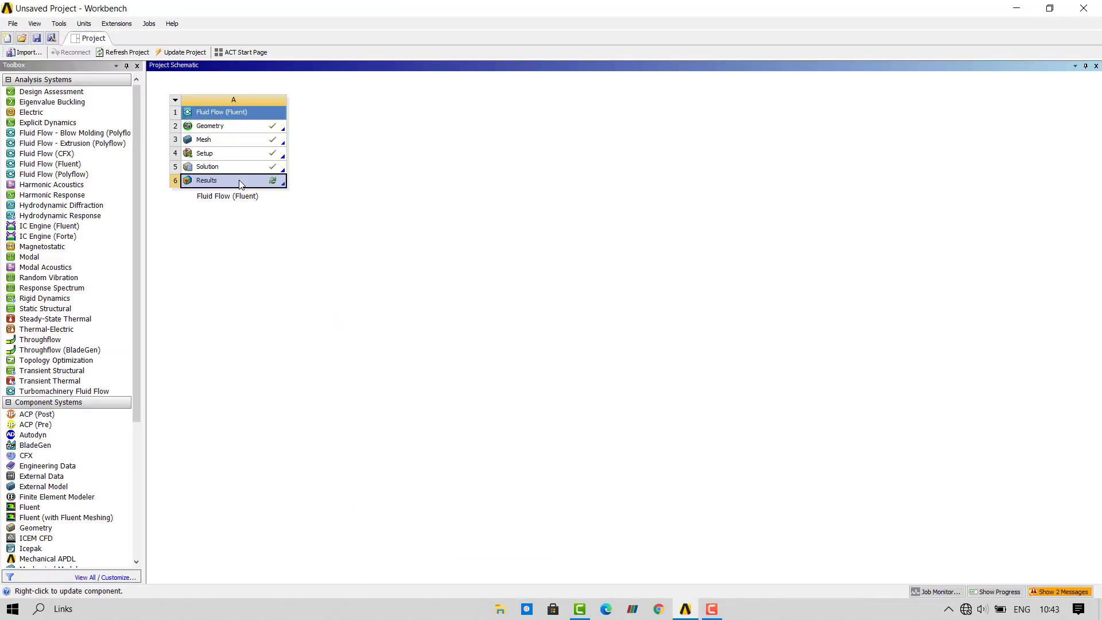
pyautogui.rightClick(240, 183)
pyautogui.click(262, 188)
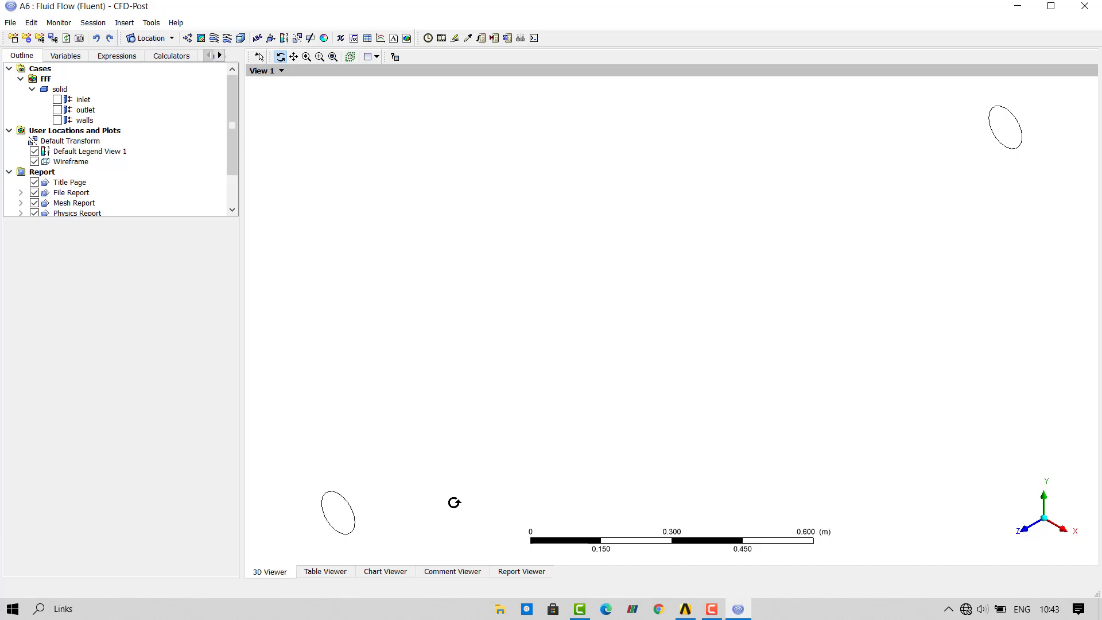
# Insert Plane 1 as a YZ plane at X = 0 m and rotate the view along the pipe.
pyautogui.moveTo(470, 401)
pyautogui.mouseDown()
pyautogui.moveTo(475, 384)
pyautogui.moveTo(465, 385)
pyautogui.mouseUp()
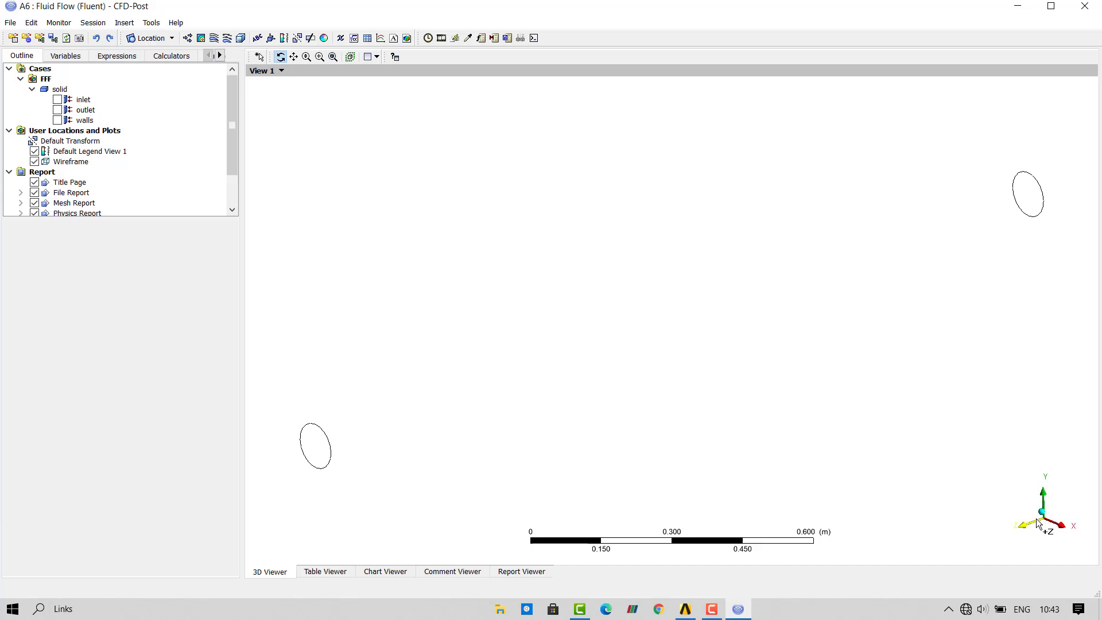
pyautogui.click(166, 42)
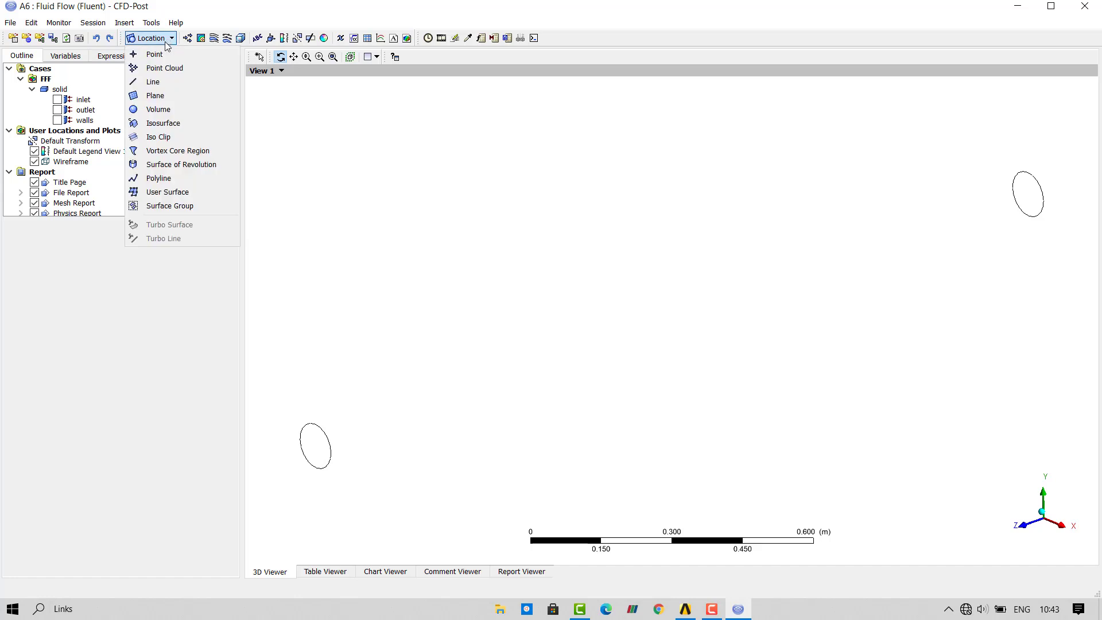
pyautogui.click(155, 96)
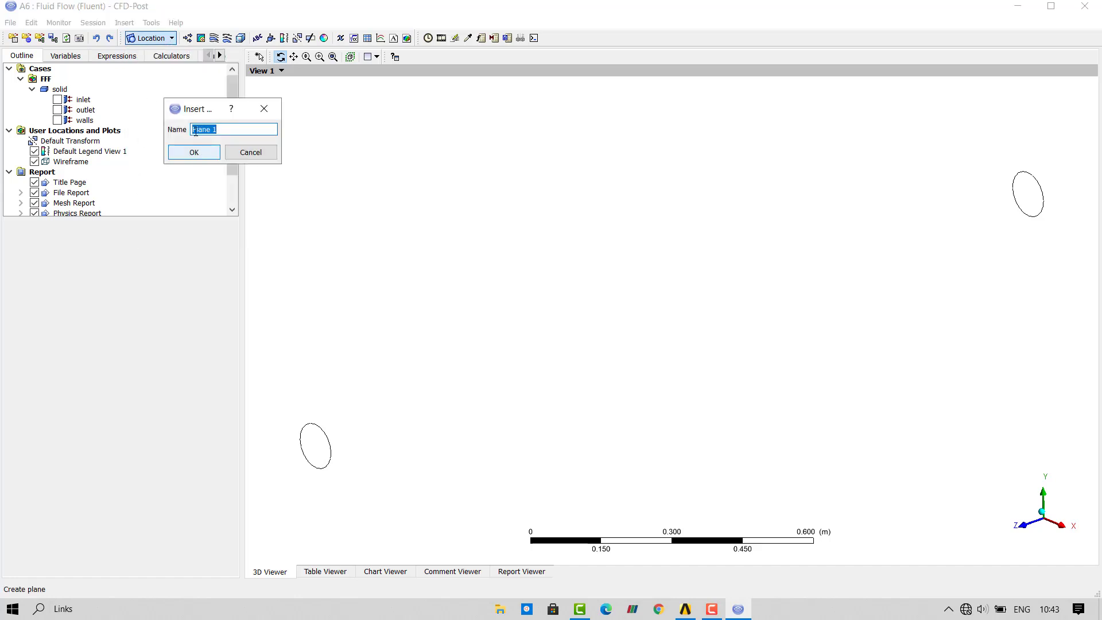
pyautogui.click(194, 152)
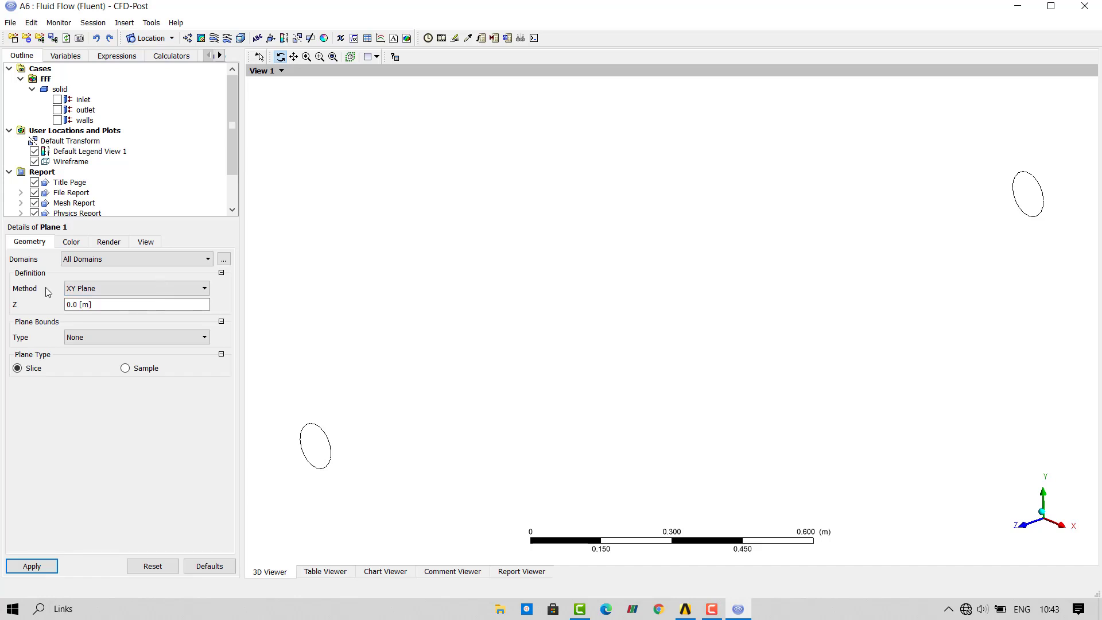
pyautogui.click(76, 292)
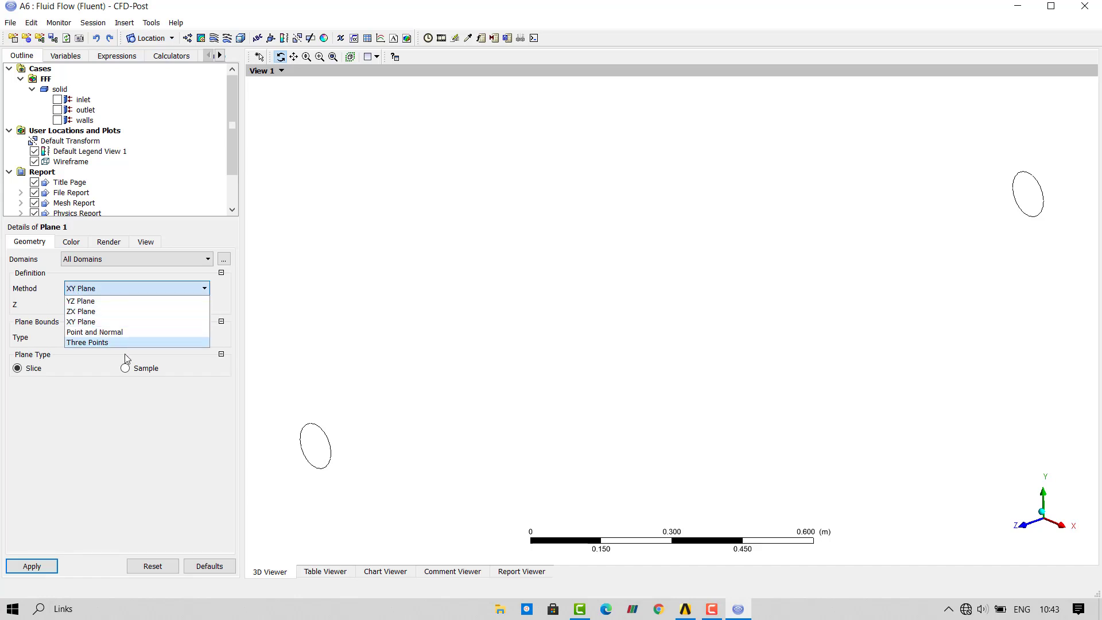
pyautogui.click(97, 302)
pyautogui.click(31, 566)
pyautogui.moveTo(618, 361); pyautogui.dragTo(638, 339)
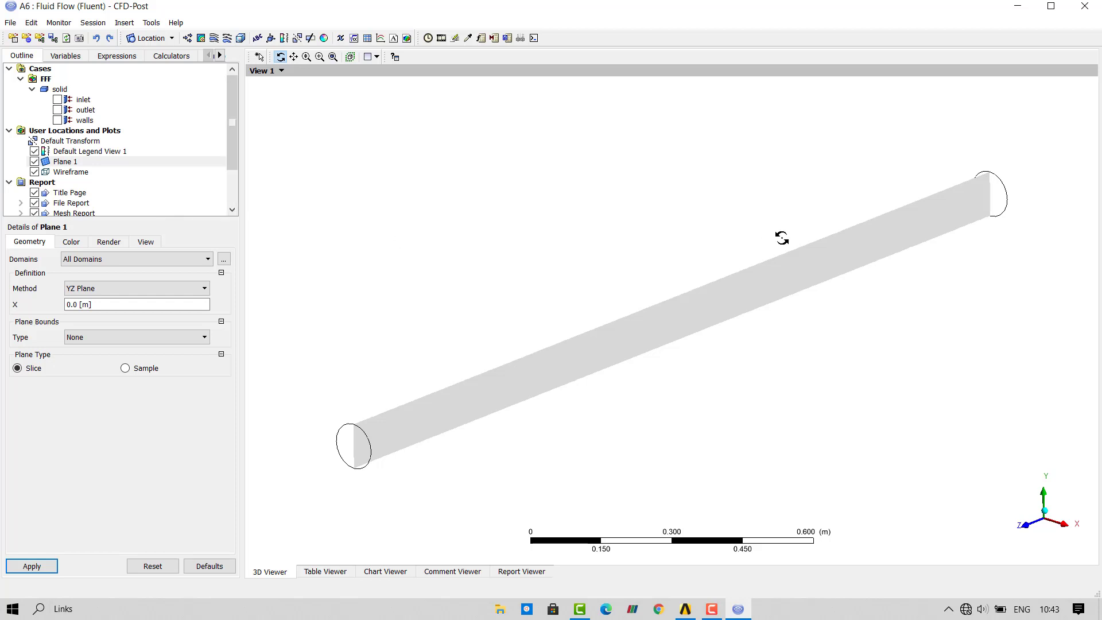
pyautogui.moveTo(425, 239); pyautogui.dragTo(412, 232)
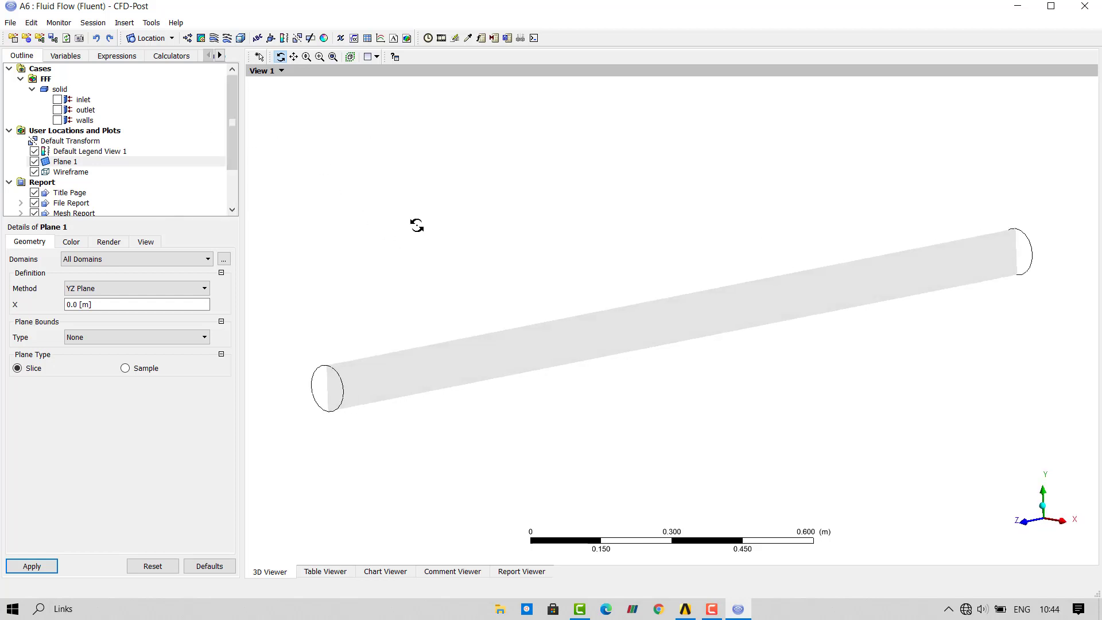
pyautogui.moveTo(871, 369); pyautogui.dragTo(628, 421)
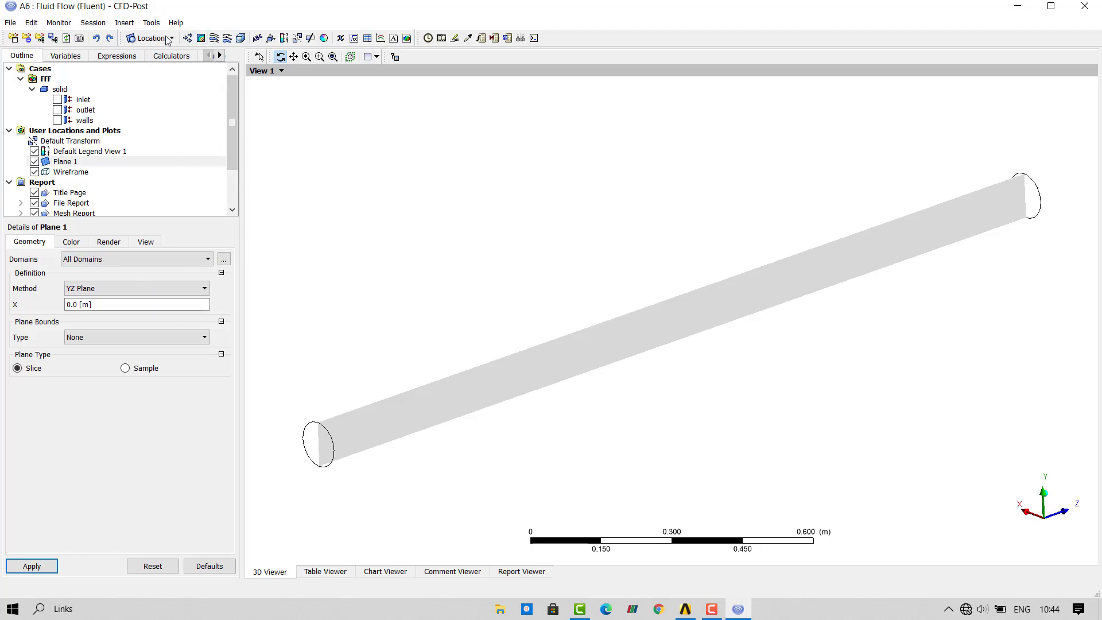
# Create Contour 1 on Plane 1 coloured by Velocity, local range, with 110 contour levels.
pyautogui.click(202, 45)
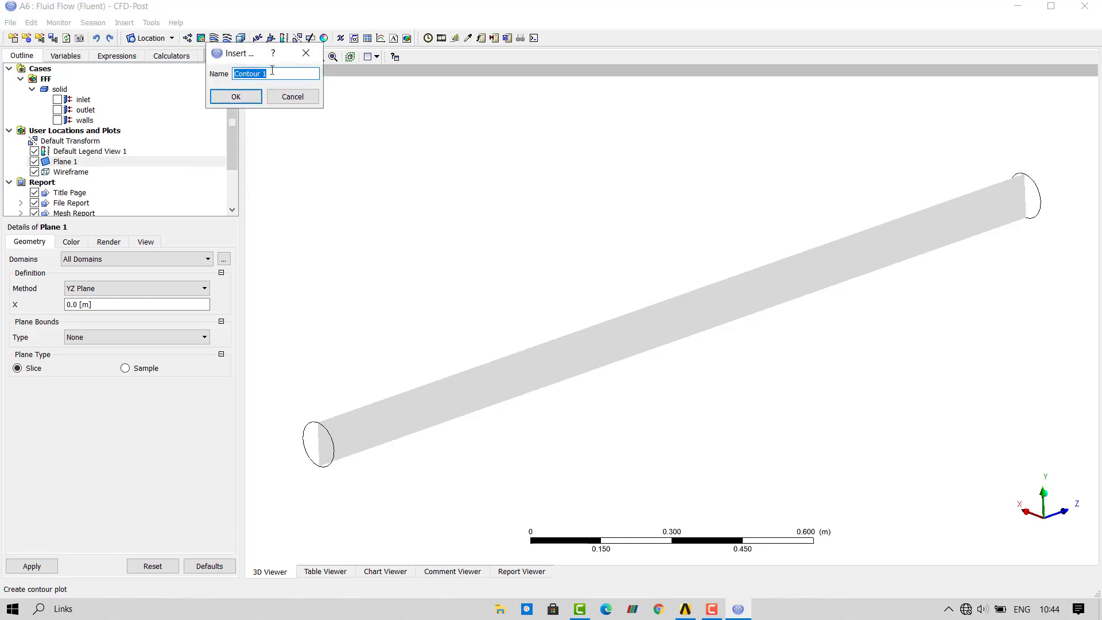
pyautogui.click(254, 98)
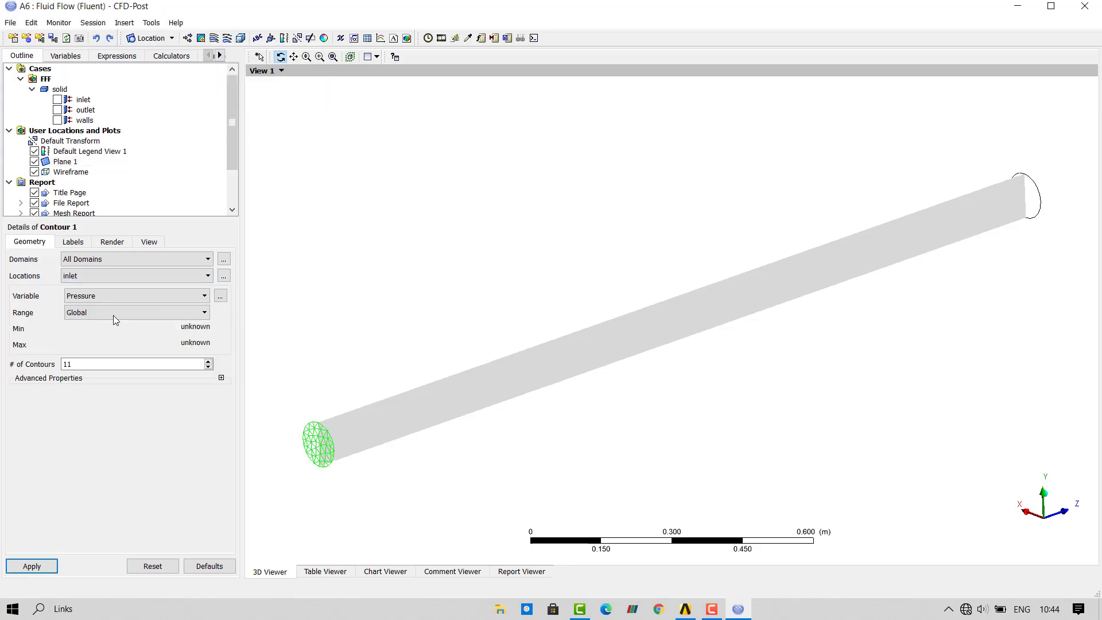
pyautogui.click(87, 275)
pyautogui.click(95, 316)
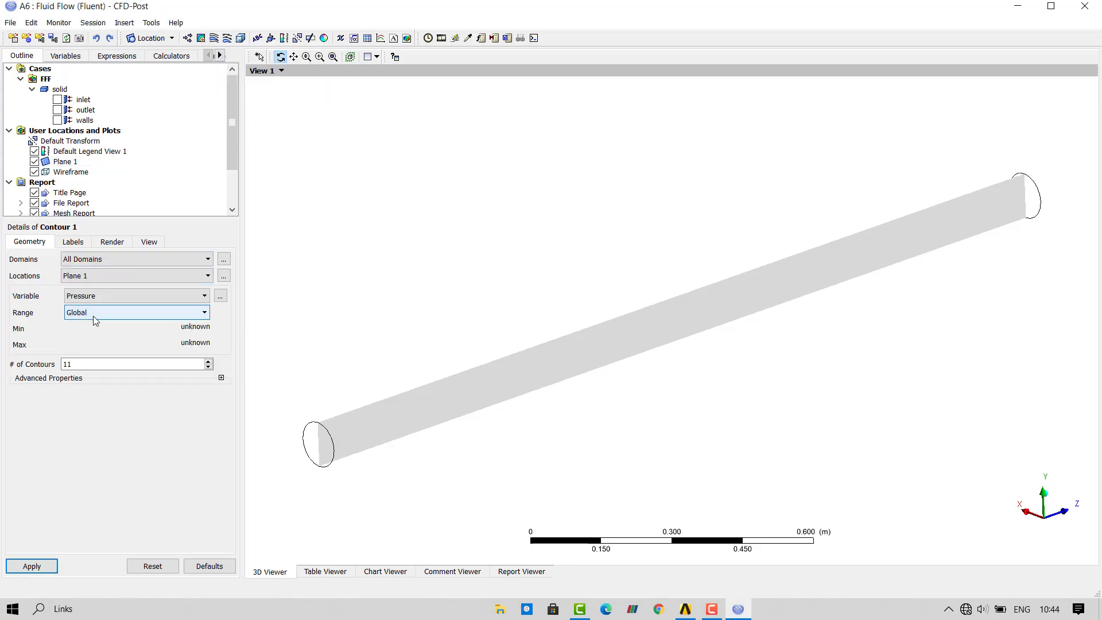
pyautogui.click(96, 297)
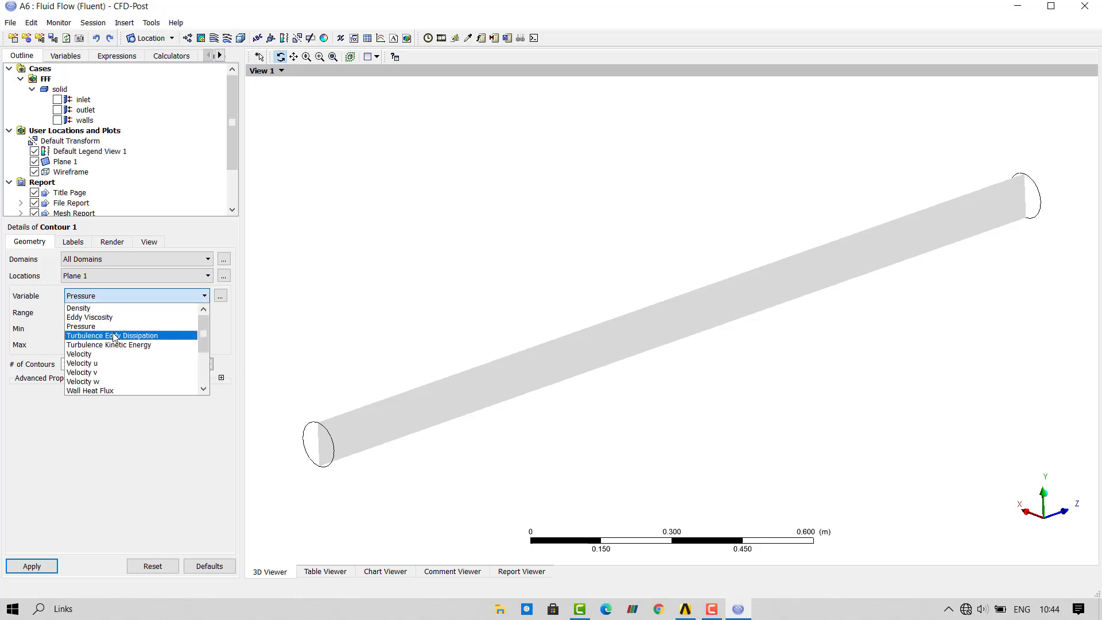
pyautogui.click(103, 353)
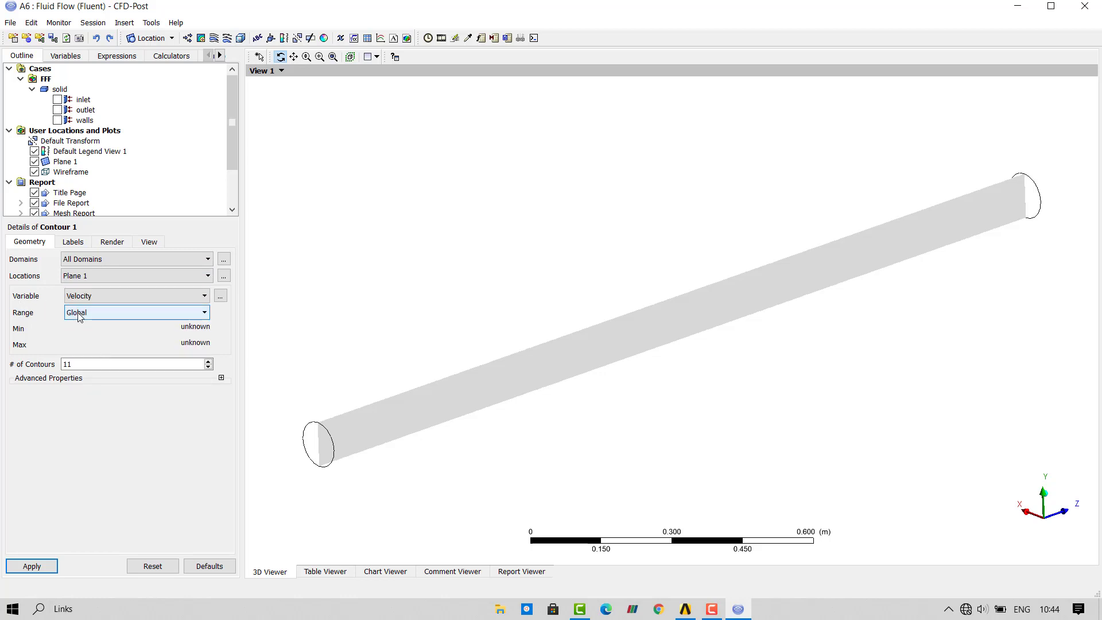
pyautogui.click(79, 318)
pyautogui.click(109, 329)
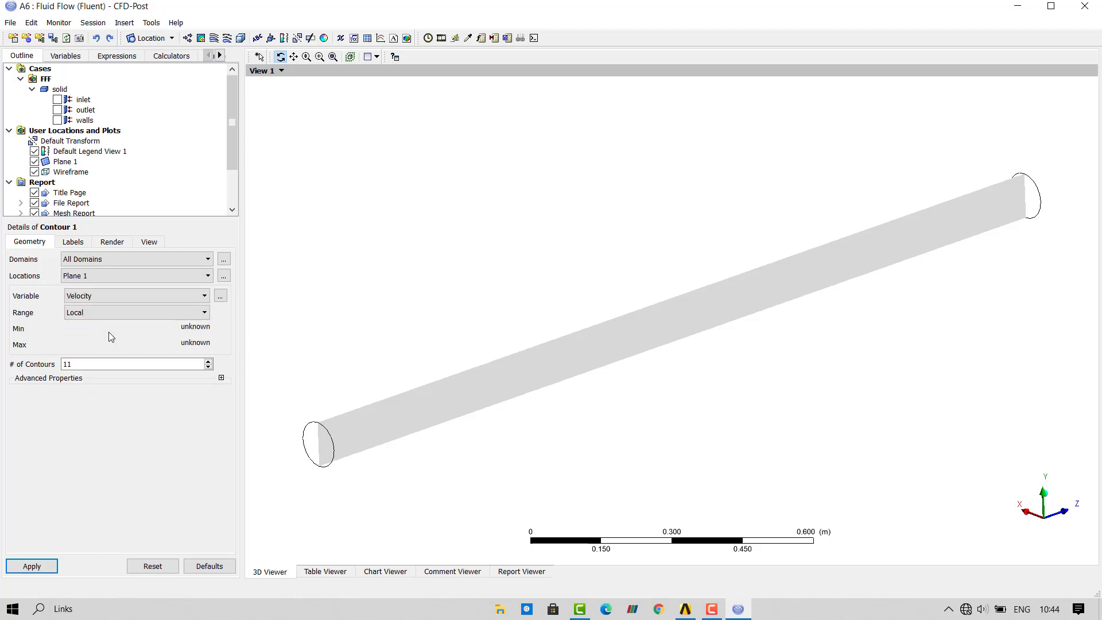
pyautogui.click(47, 566)
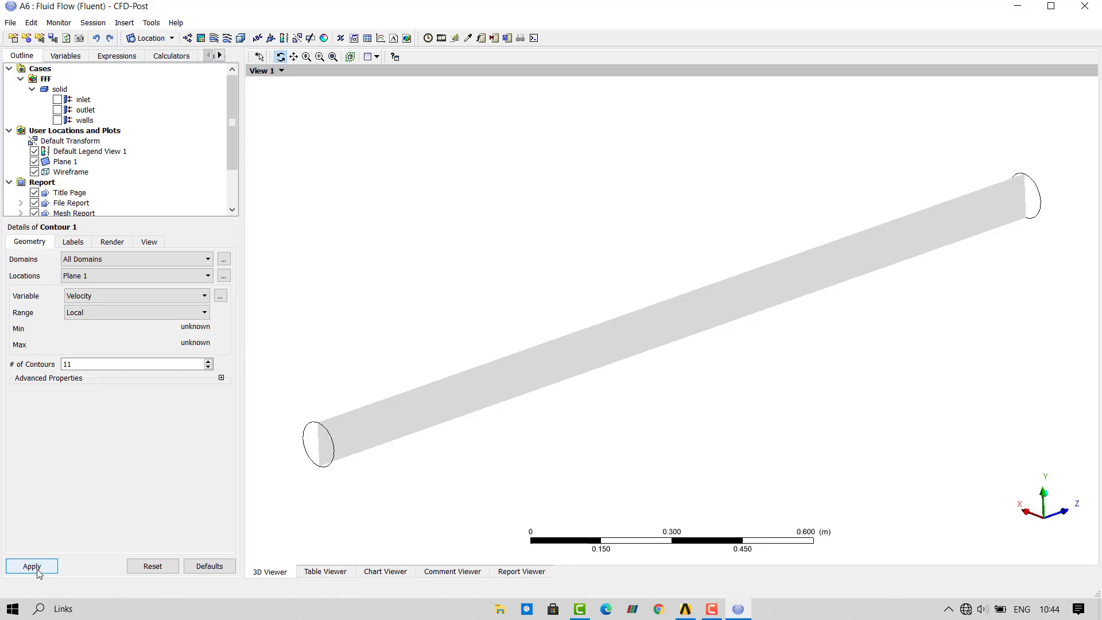
pyautogui.click(92, 365)
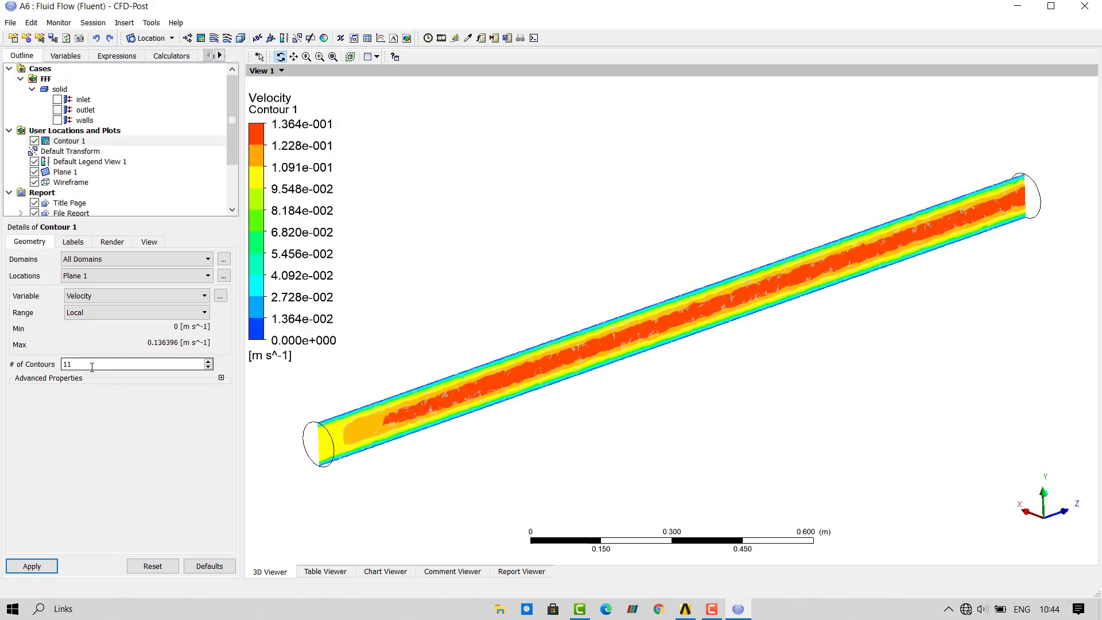
pyautogui.click(35, 566)
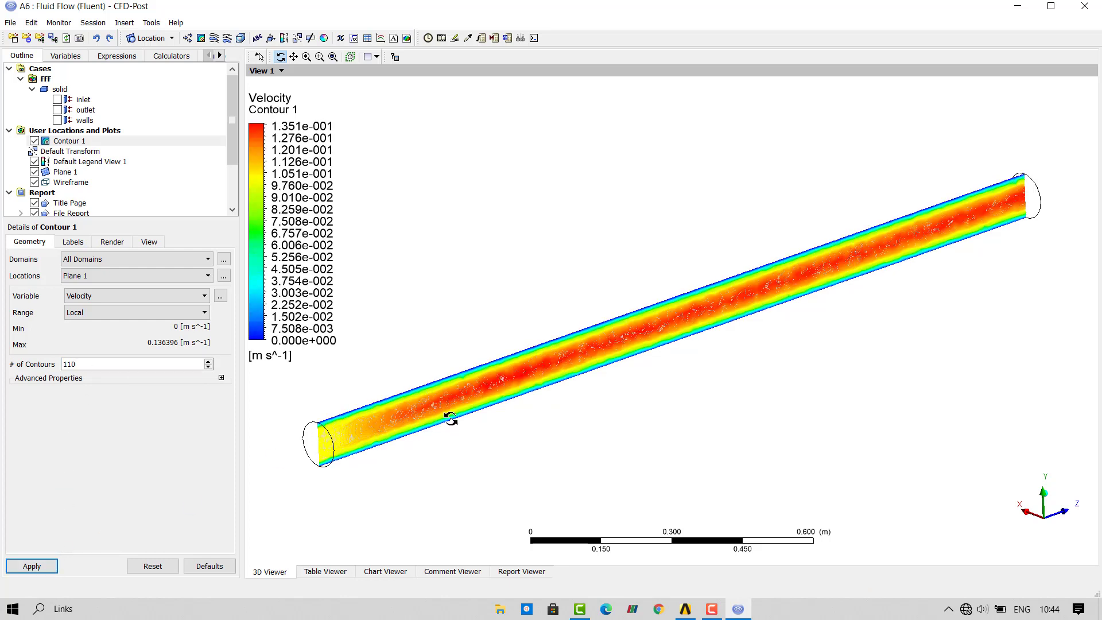
# Turn off lighting on Contour 1 and hide the grey Plane 1 surface.
pyautogui.click(122, 243)
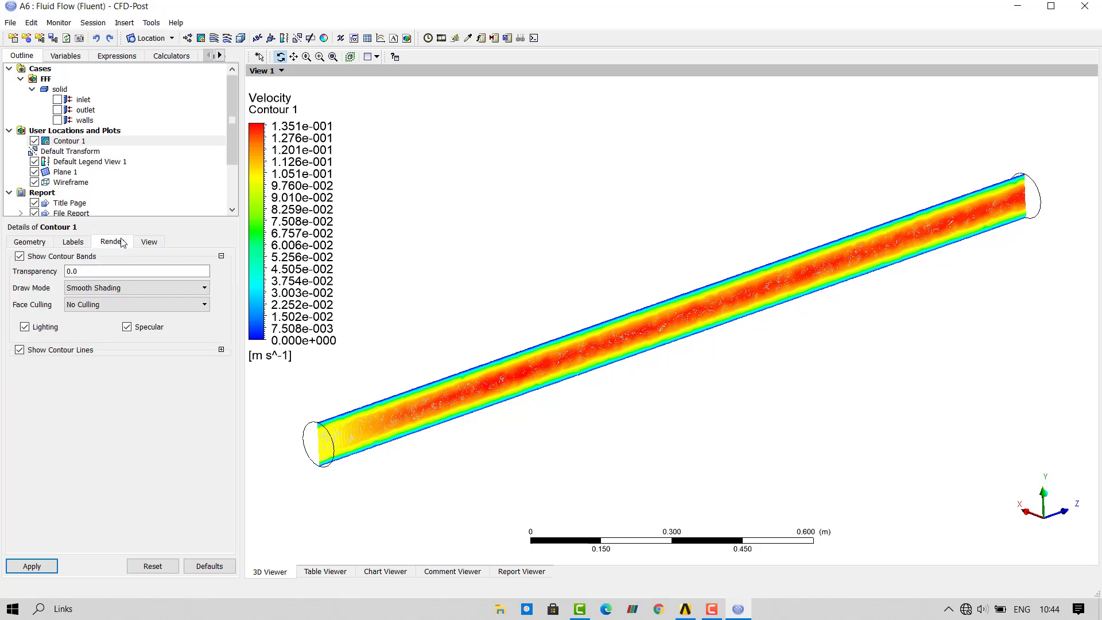
pyautogui.click(46, 328)
pyautogui.click(32, 565)
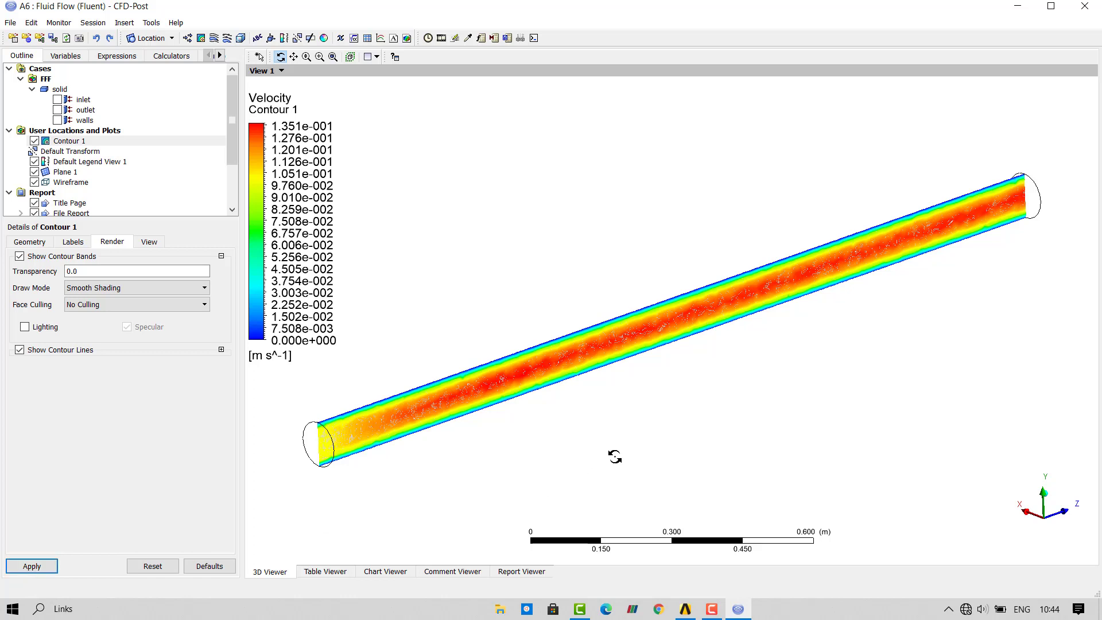
pyautogui.moveTo(457, 397)
pyautogui.mouseDown()
pyautogui.moveTo(446, 387)
pyautogui.moveTo(457, 389)
pyautogui.mouseUp()
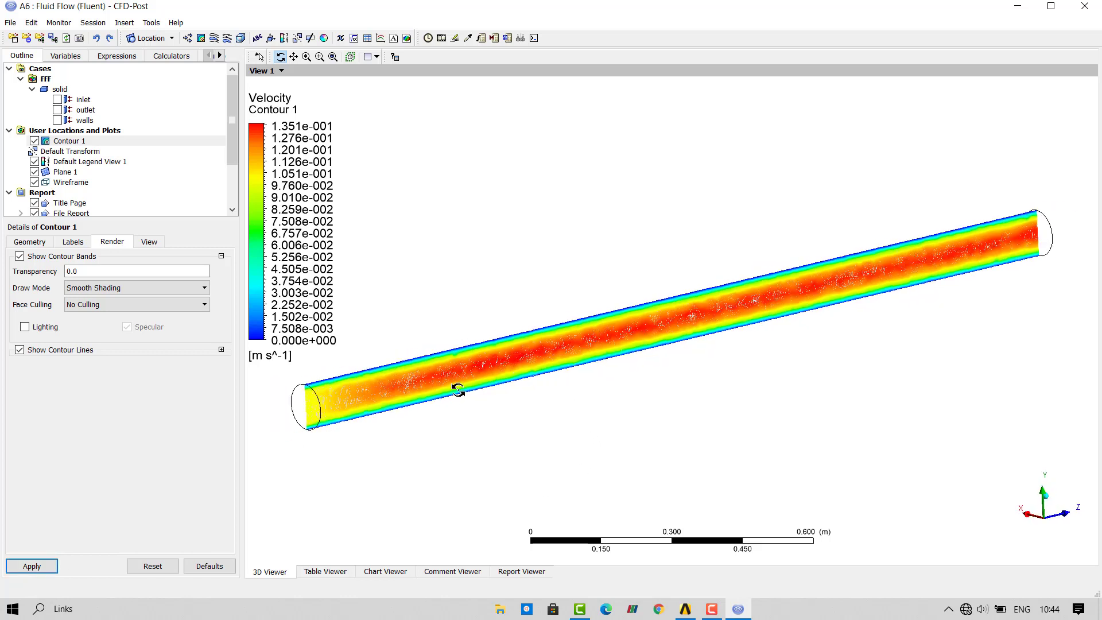
pyautogui.click(35, 172)
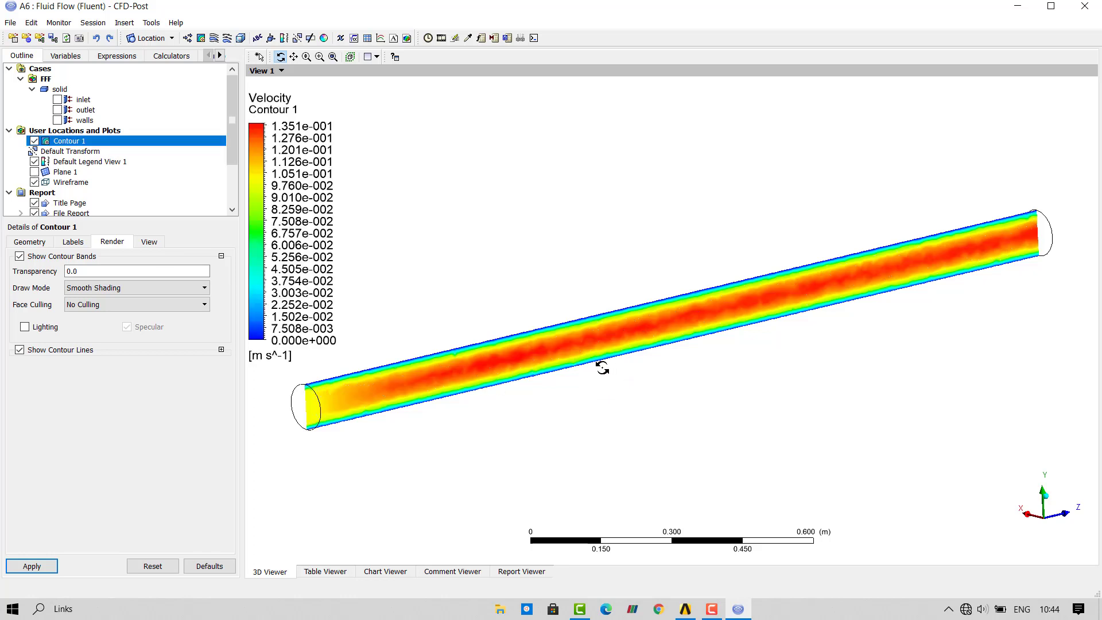
# Pan and zoom so the whole pipe contour is in view.
pyautogui.click(294, 56)
pyautogui.moveTo(532, 384); pyautogui.dragTo(477, 394)
pyautogui.scroll(1, 474, 395)
pyautogui.scroll(-1, 704, 367)
pyautogui.moveTo(729, 359); pyautogui.dragTo(638, 392)
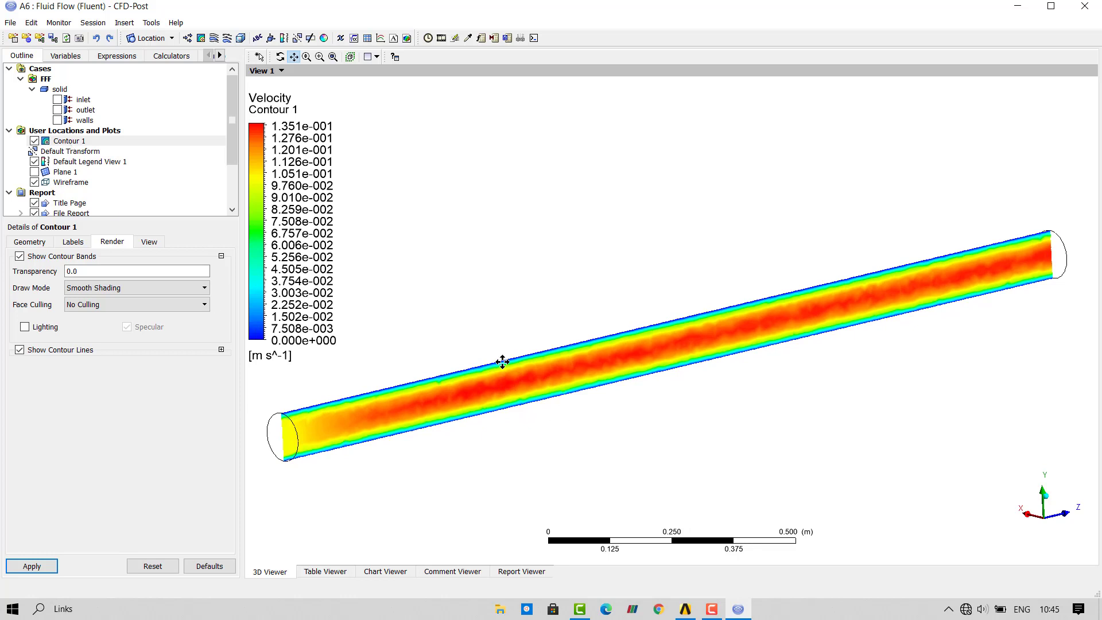
# View the velocity contour along the X axis, rotated so the pipe lies horizontal.
pyautogui.click(1054, 525)
pyautogui.scroll(-2, 803, 345)
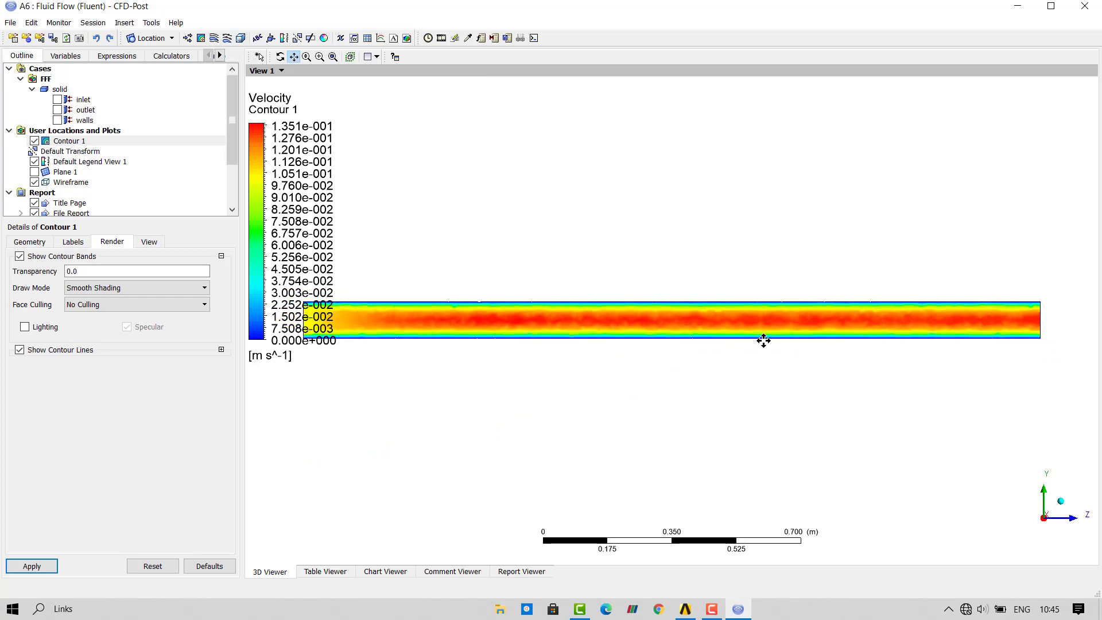
pyautogui.hotkey('shift', 'Right')
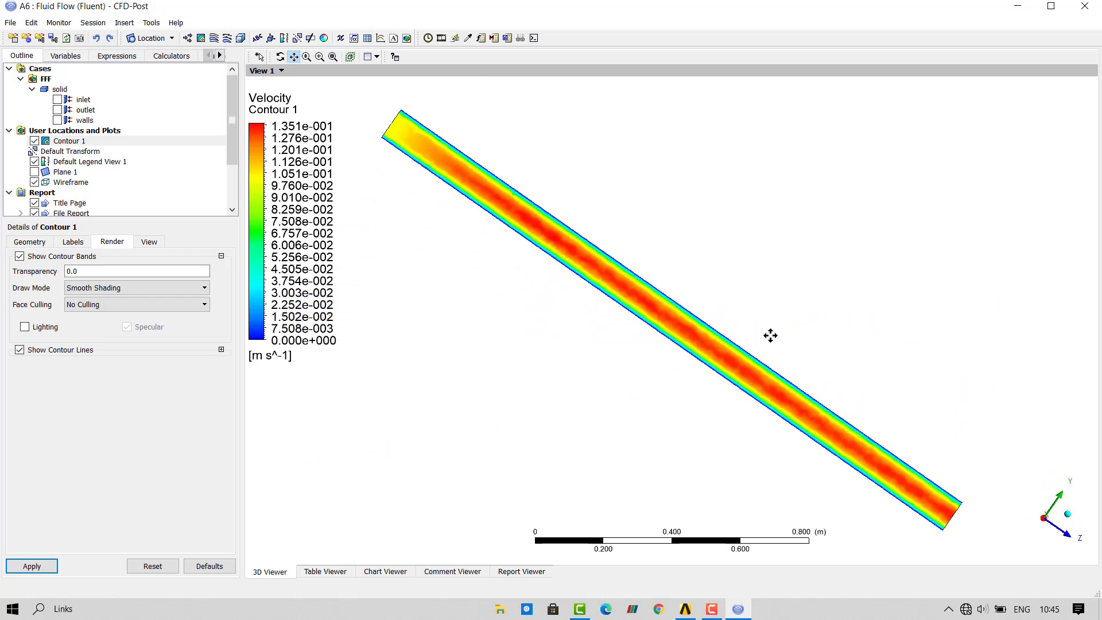
pyautogui.hotkey('shift', 'Right')
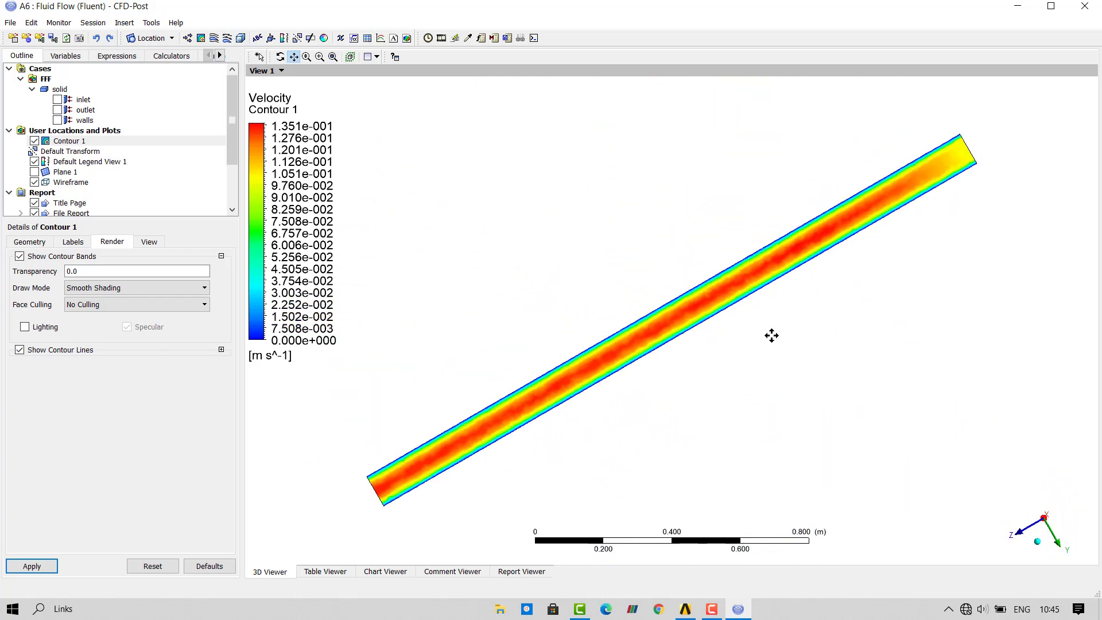
pyautogui.hotkey('shift', 'Right')
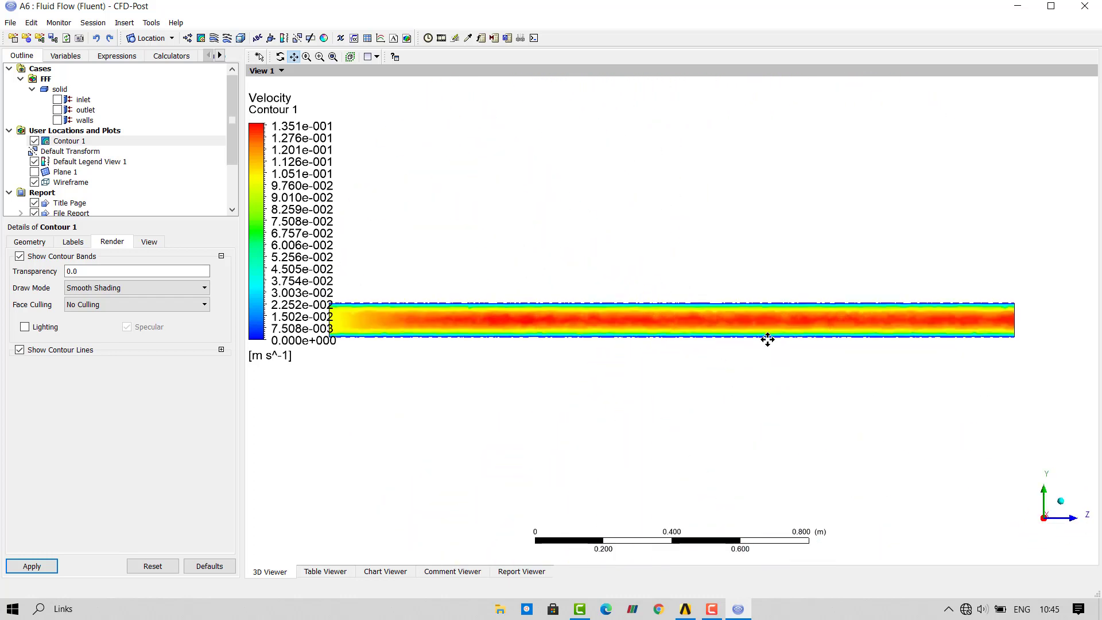
pyautogui.moveTo(672, 337); pyautogui.dragTo(687, 396)
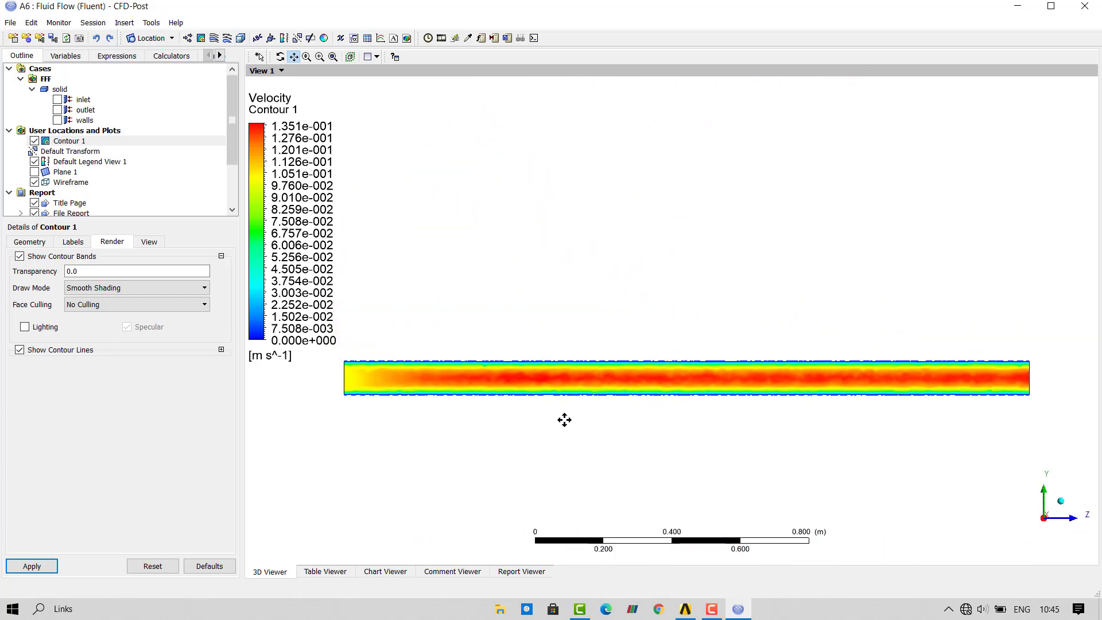
pyautogui.scroll(2, 576, 418)
pyautogui.moveTo(577, 419); pyautogui.dragTo(561, 438)
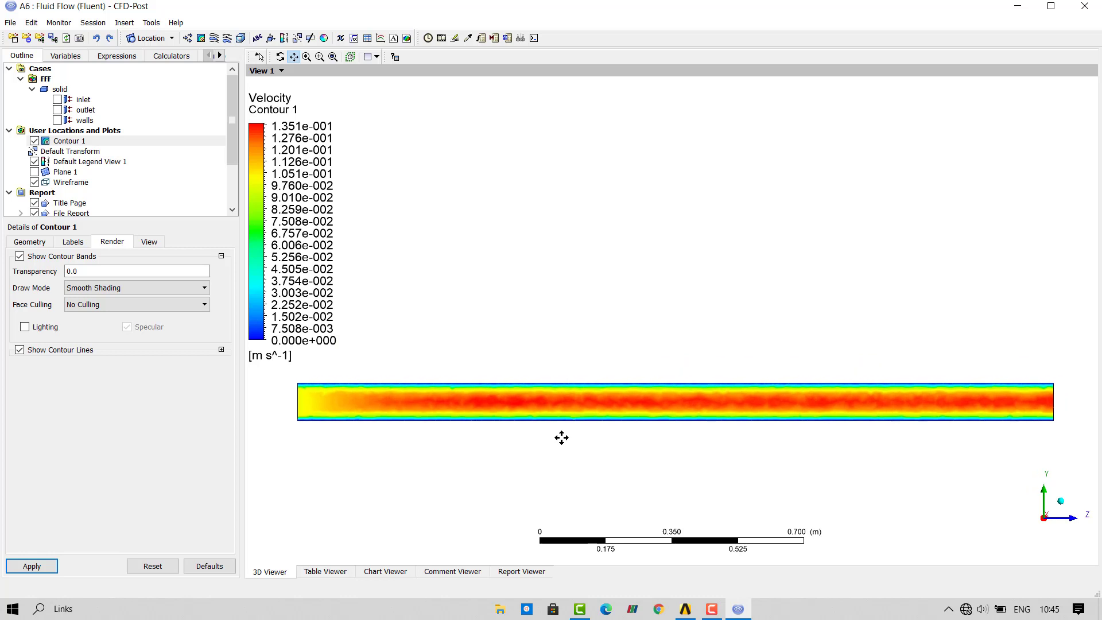